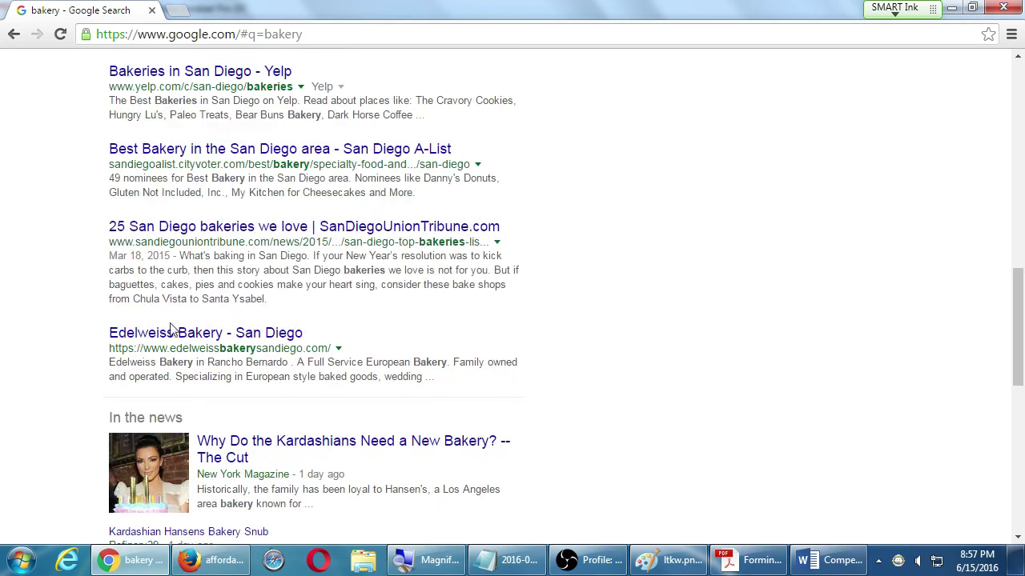
Open the Edelweiss Bakery result in its own tab and scroll through the site
middle_click(171, 332)
click(225, 11)
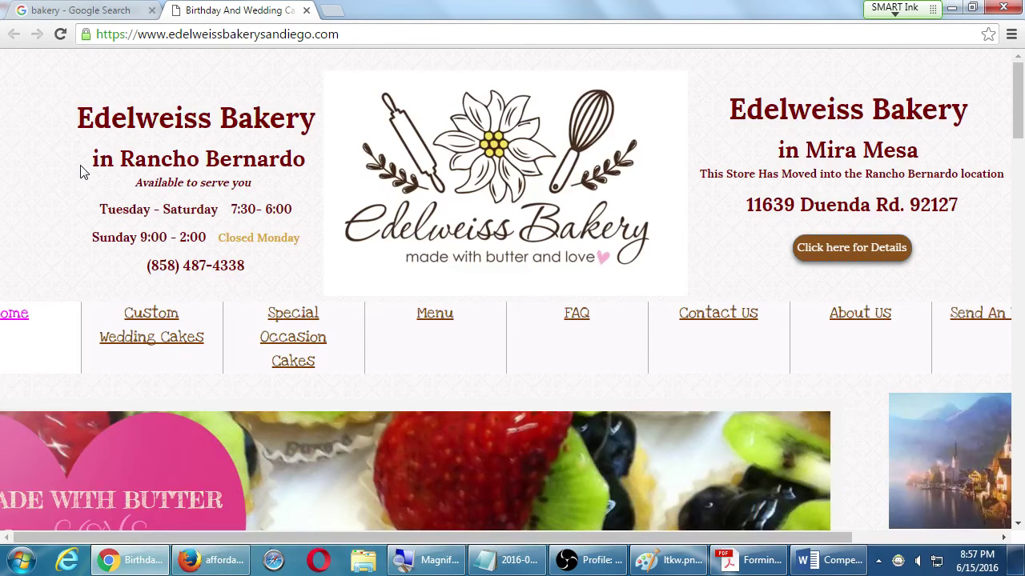
scroll(84, 172, down, 1)
scroll(85, 172, down, 6)
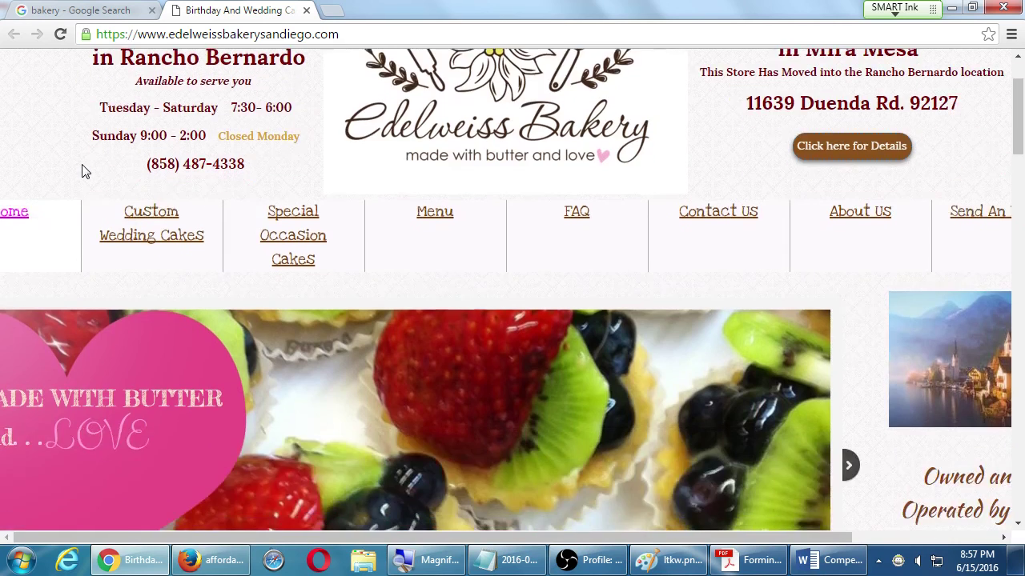
scroll(85, 172, down, 3)
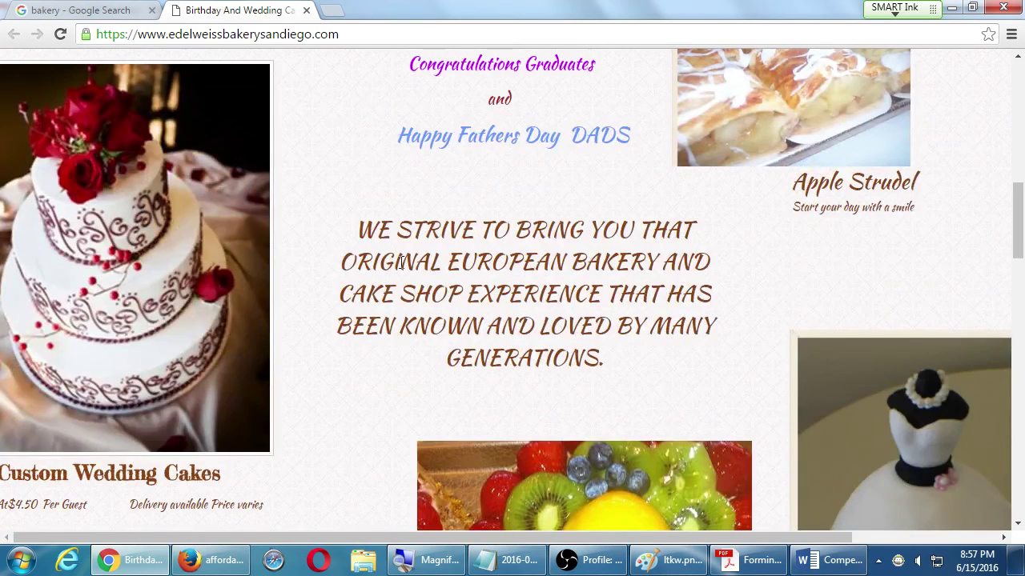
scroll(400, 264, down, 12)
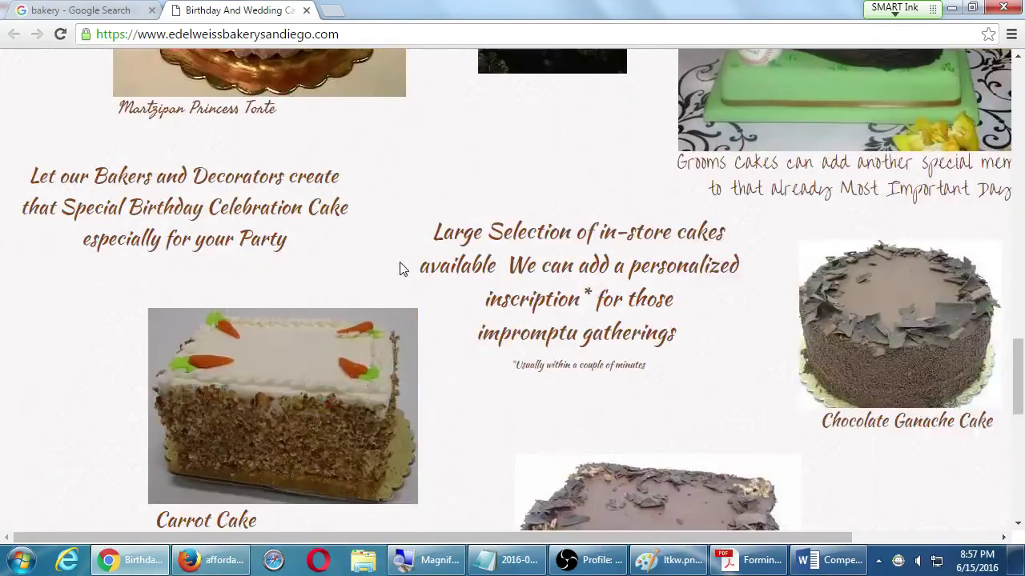
scroll(396, 276, down, 8)
scroll(384, 289, up, 3)
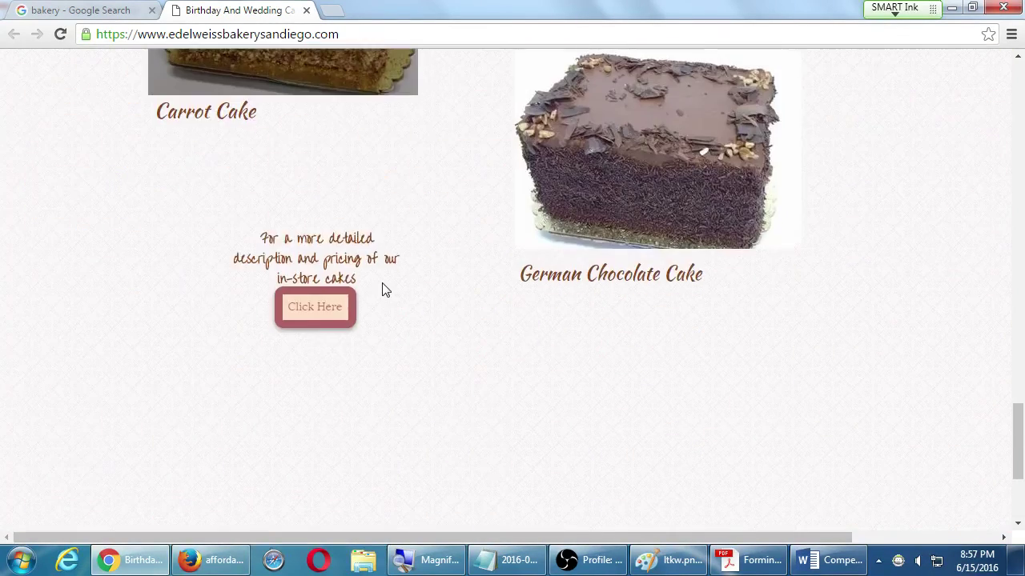
scroll(387, 288, down, 3)
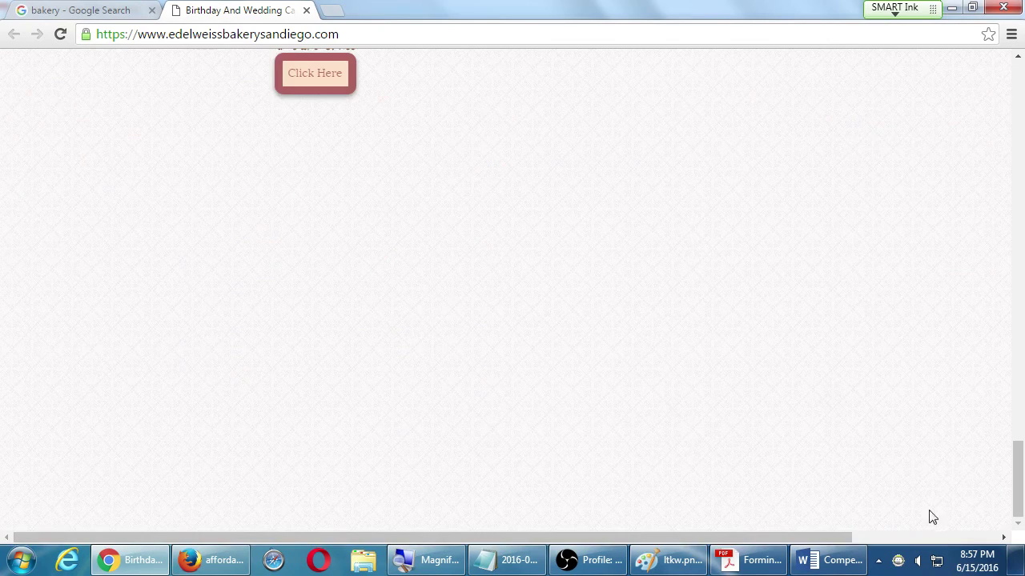
Finish browsing the Edelweiss site, then return to the bakery search results and scroll down
drag(937, 538, 510, 521)
scroll(542, 434, up, 20)
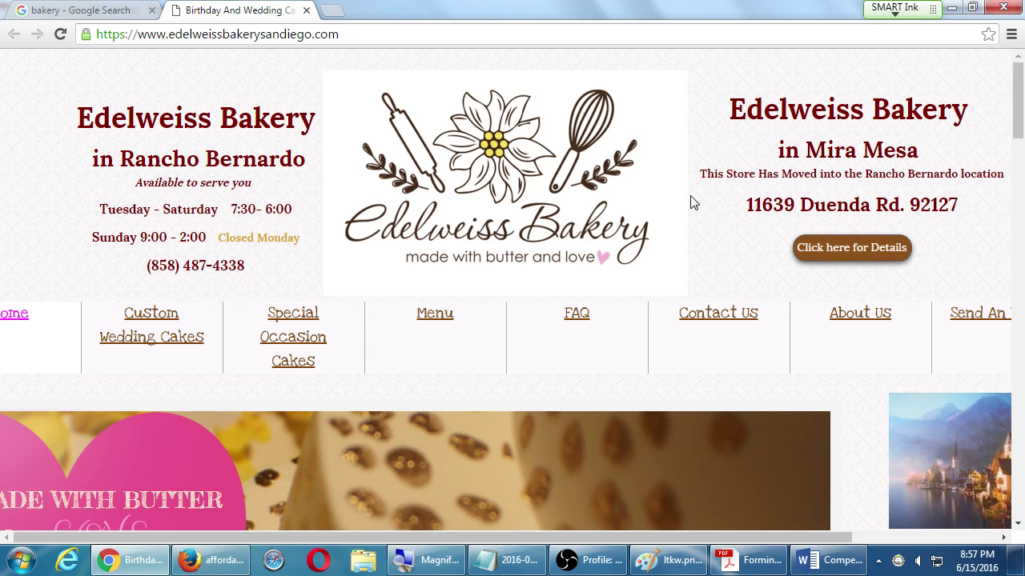
scroll(693, 203, down, 3)
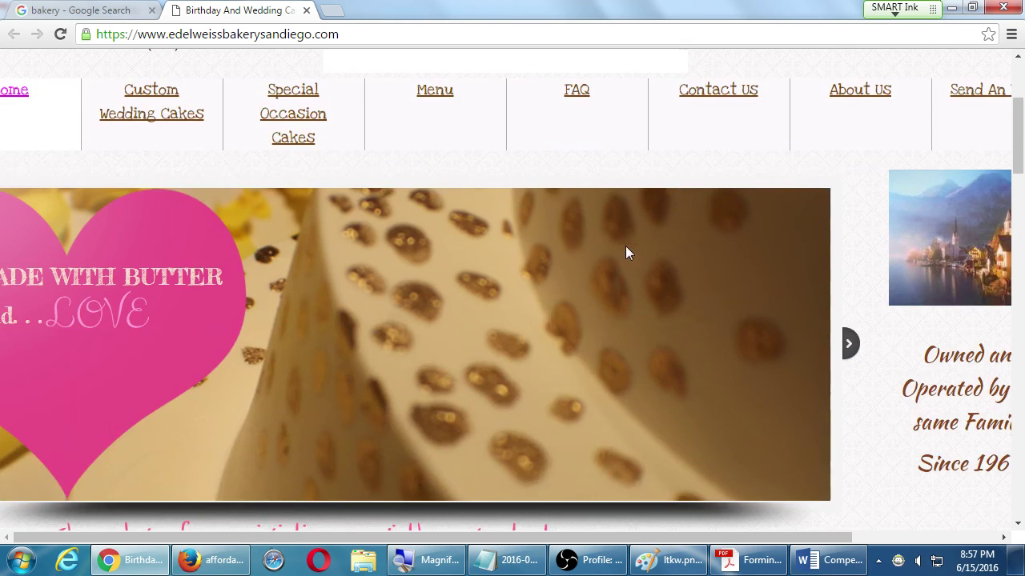
scroll(592, 254, down, 2)
scroll(455, 292, down, 3)
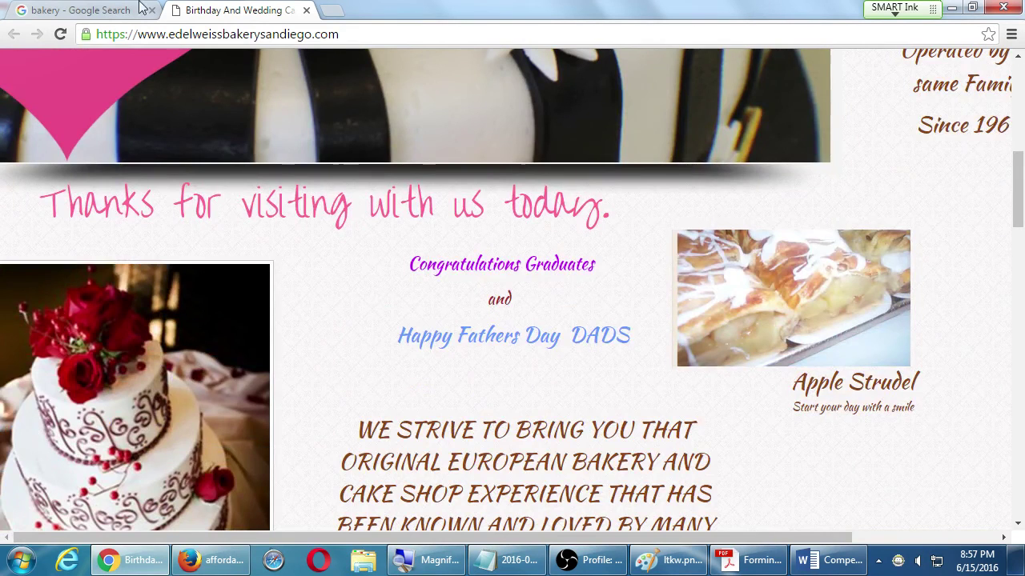
click(64, 16)
scroll(258, 336, down, 7)
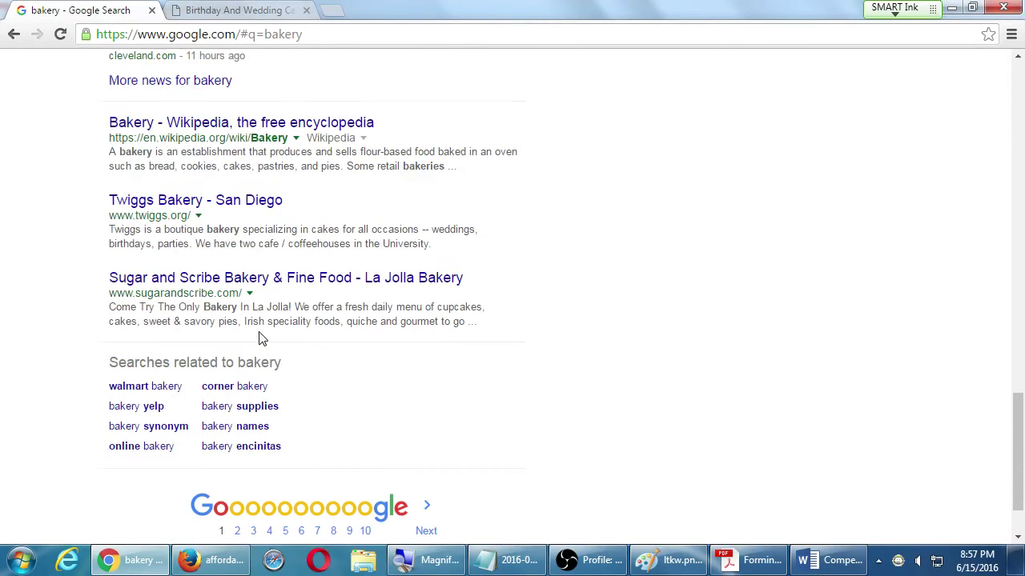
Open Twiggs Bakery in a third tab, page its slideshow to the minion cake, then return to Edelweiss
middle_click(253, 205)
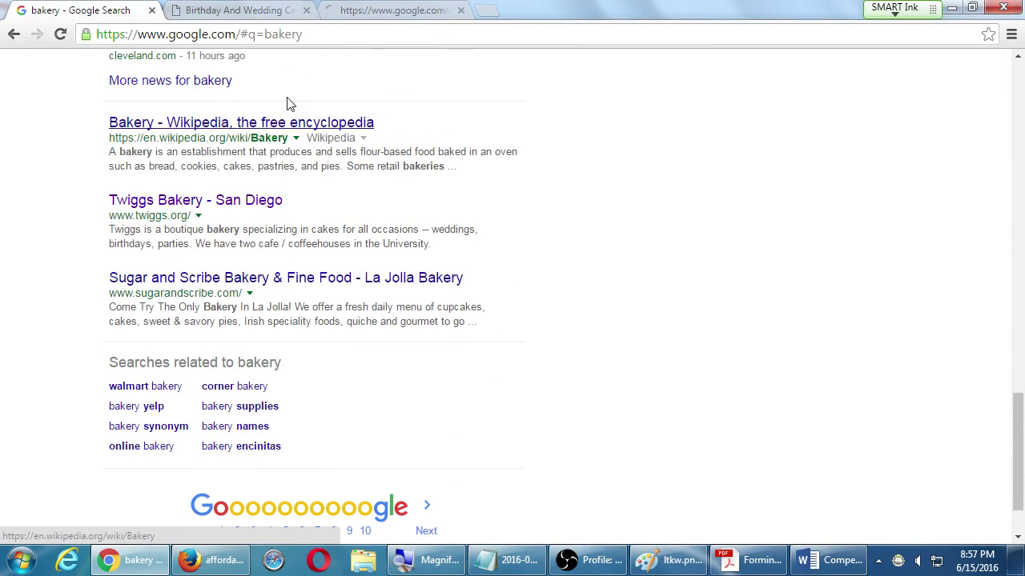
click(364, 16)
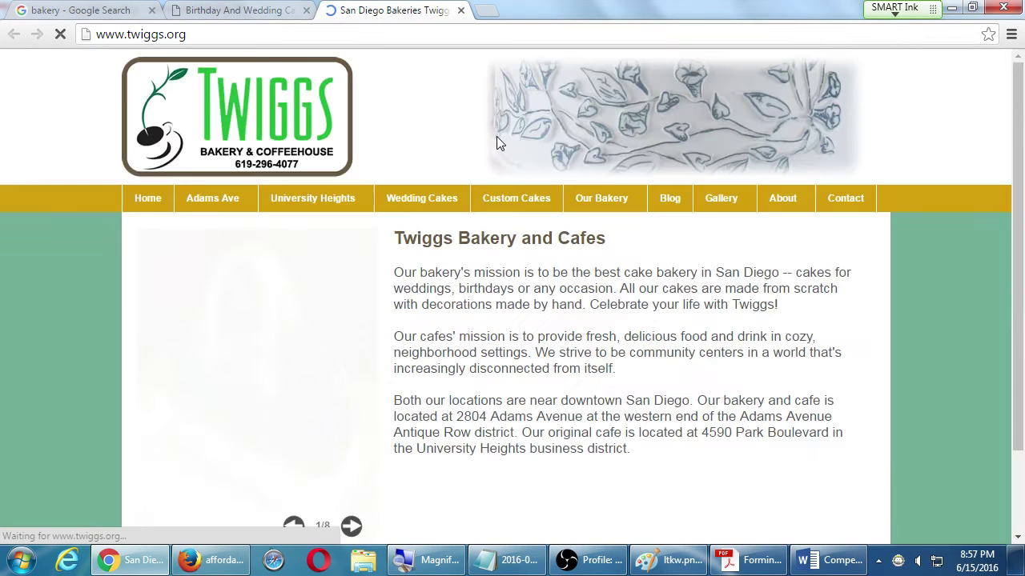
scroll(559, 312, down, 3)
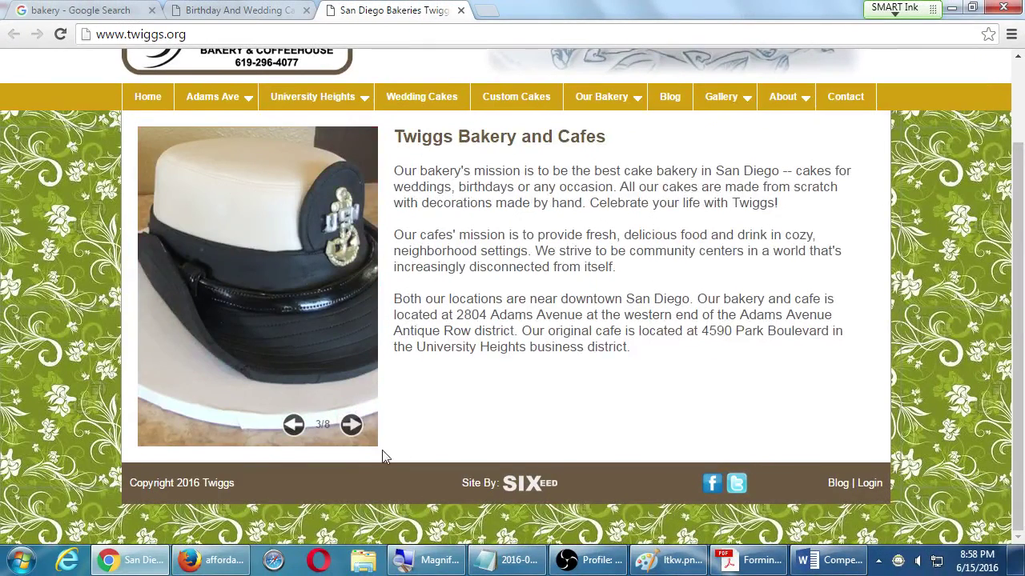
click(353, 429)
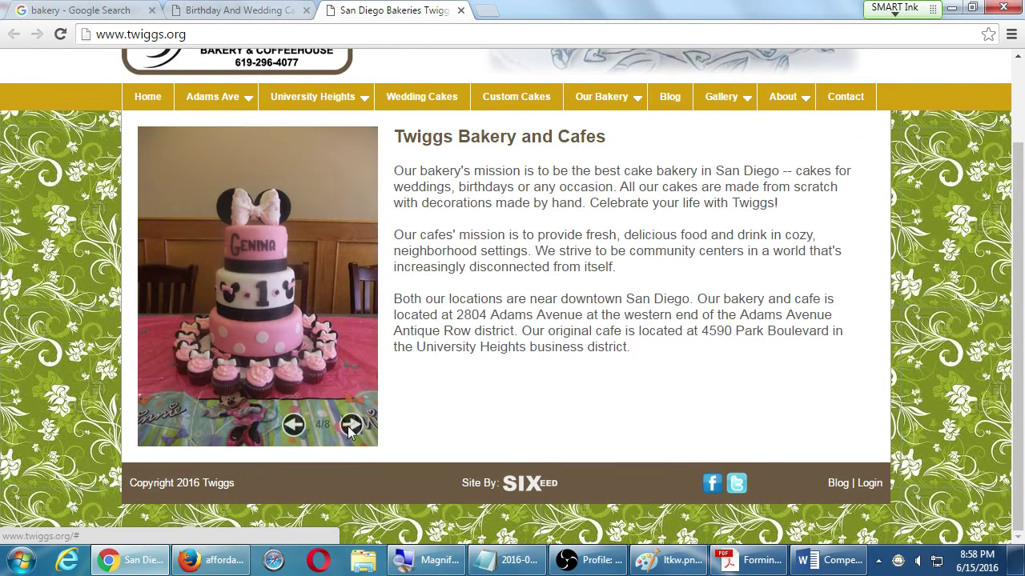
click(349, 430)
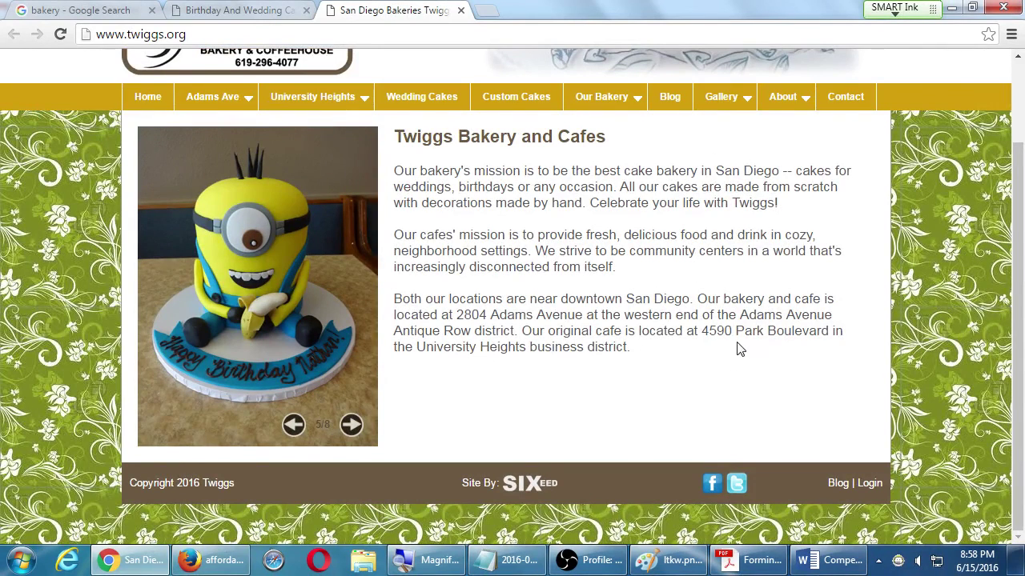
click(240, 10)
Zoom the Edelweiss page to 90% and check its opening hours and phone number
scroll(395, 338, up, 3)
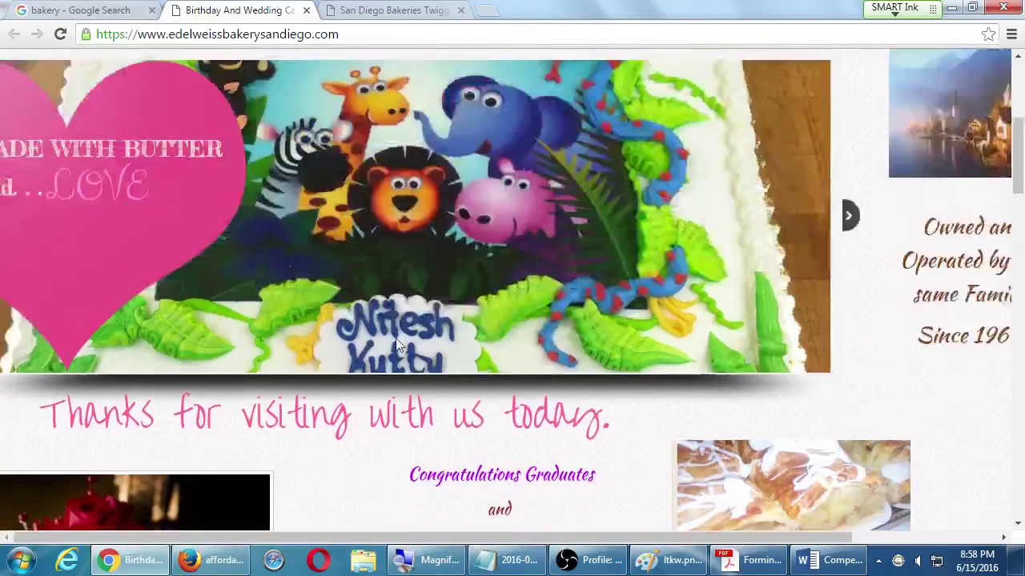
scroll(395, 338, up, 5)
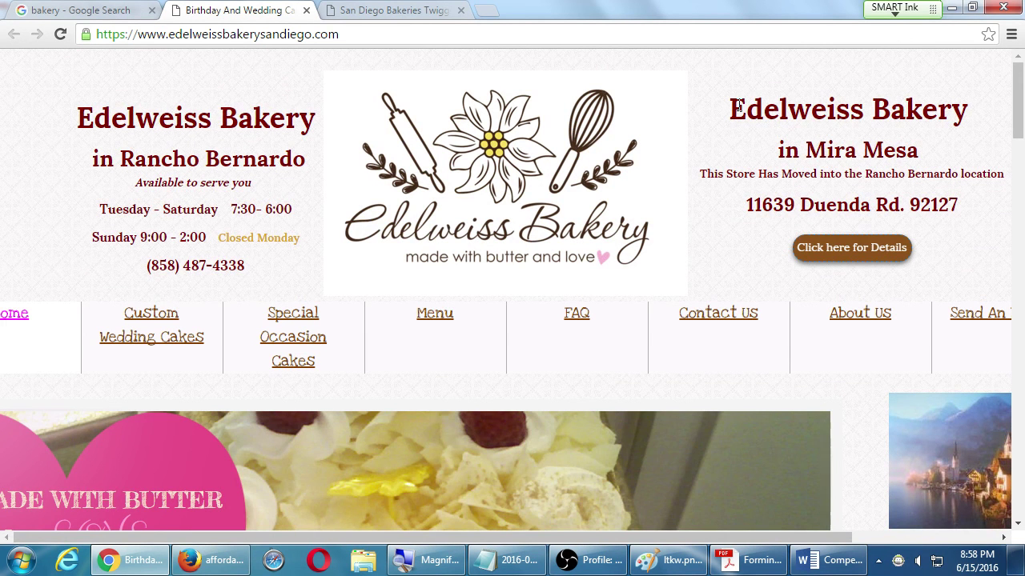
key(ctrl+minus)
key(ctrl+minus)
key(ctrl+minus)
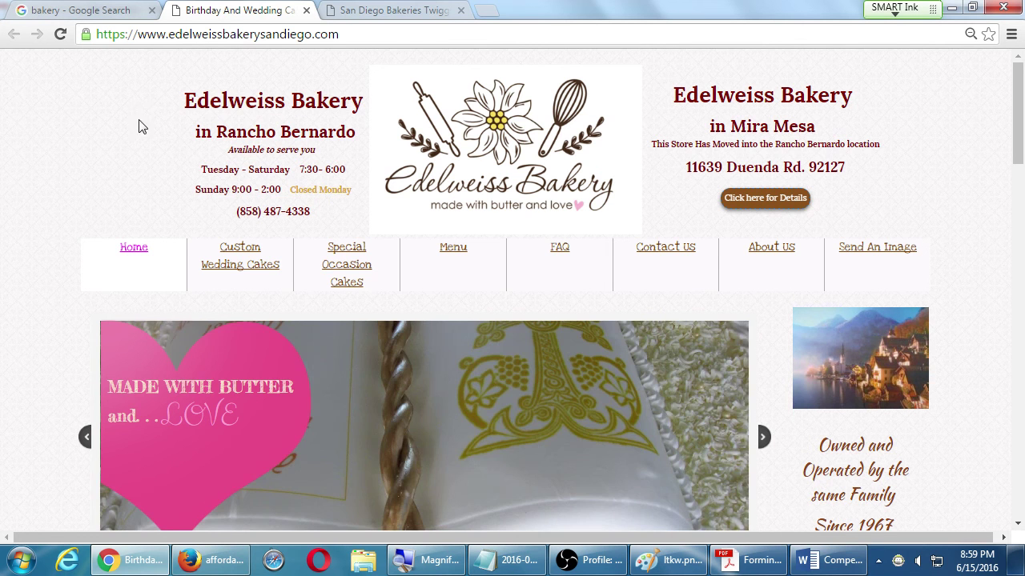
key(super+plus)
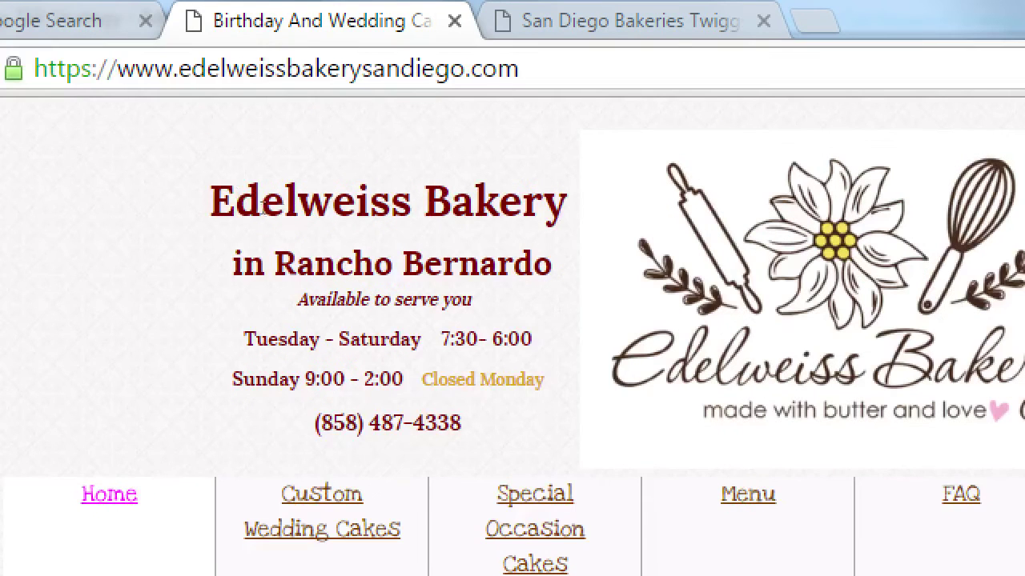
drag(261, 210, 294, 213)
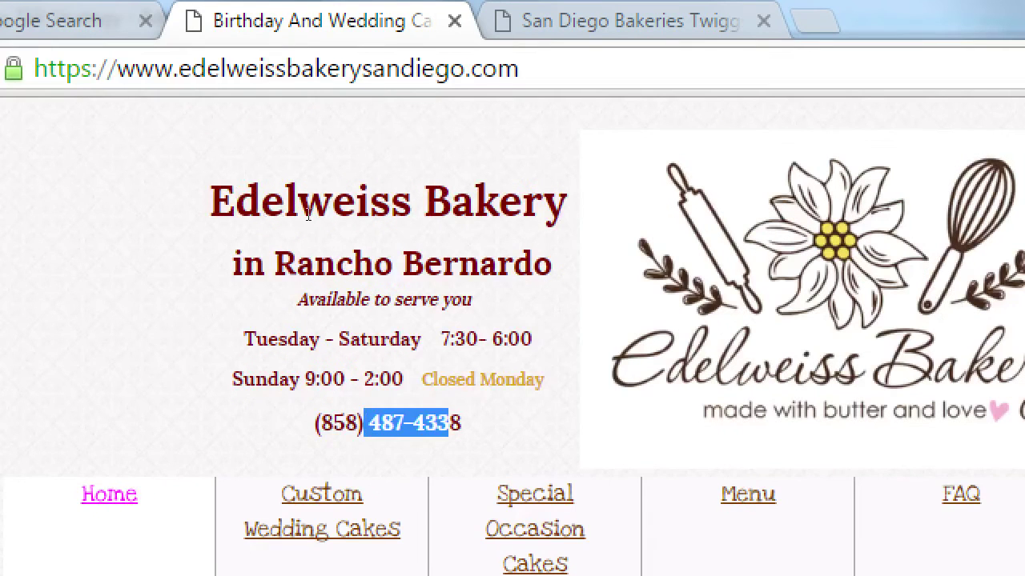
click(317, 221)
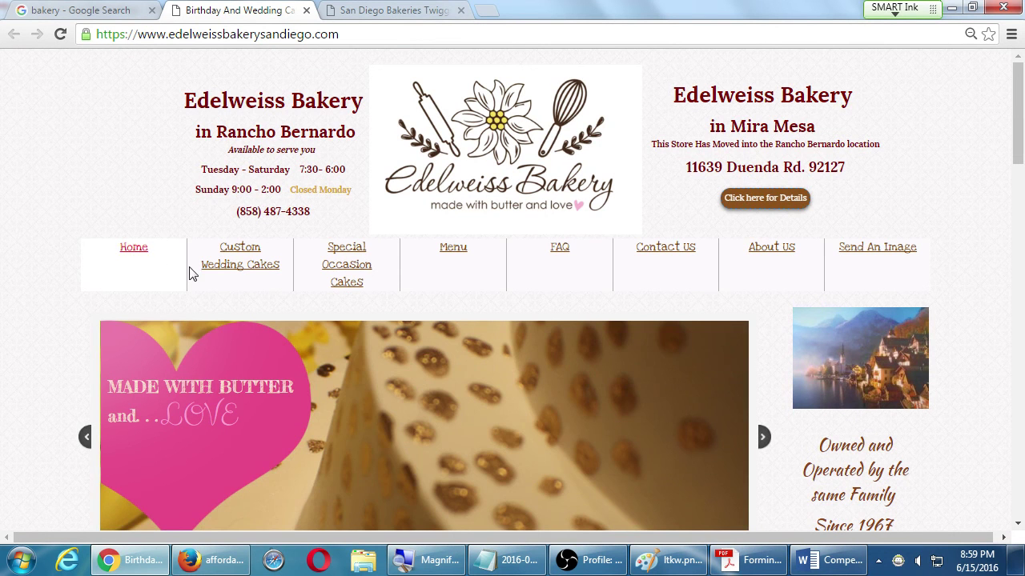
View the Edelweiss Fathers Day menu page, then go back to the home page
mouse_move(481, 267)
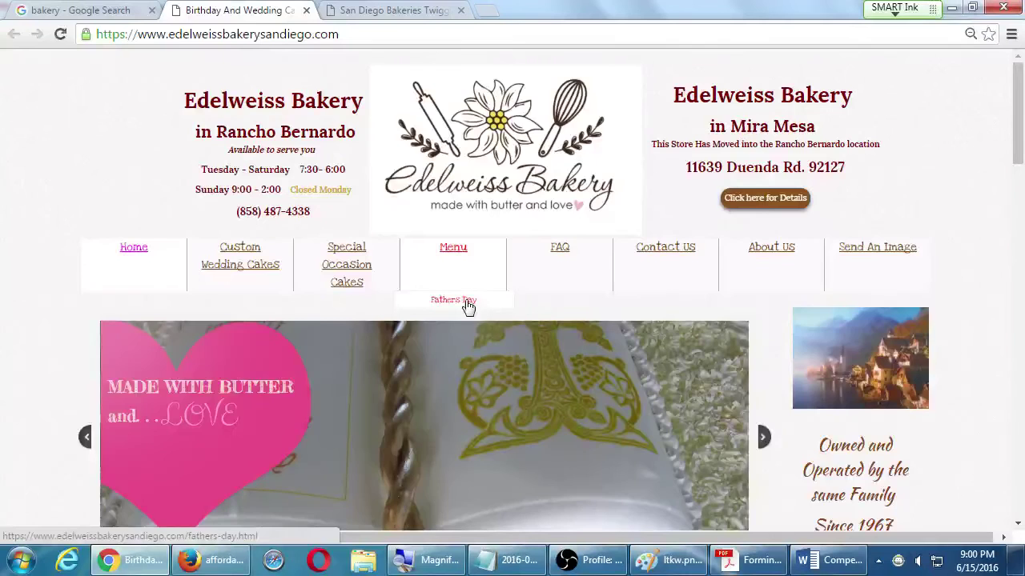
click(468, 307)
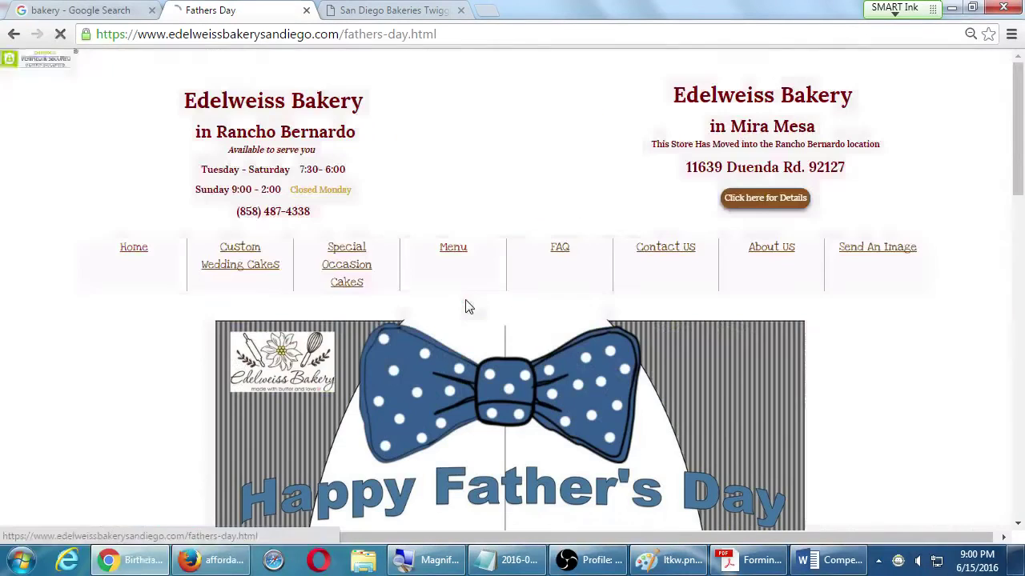
scroll(244, 317, down, 2)
scroll(244, 314, down, 10)
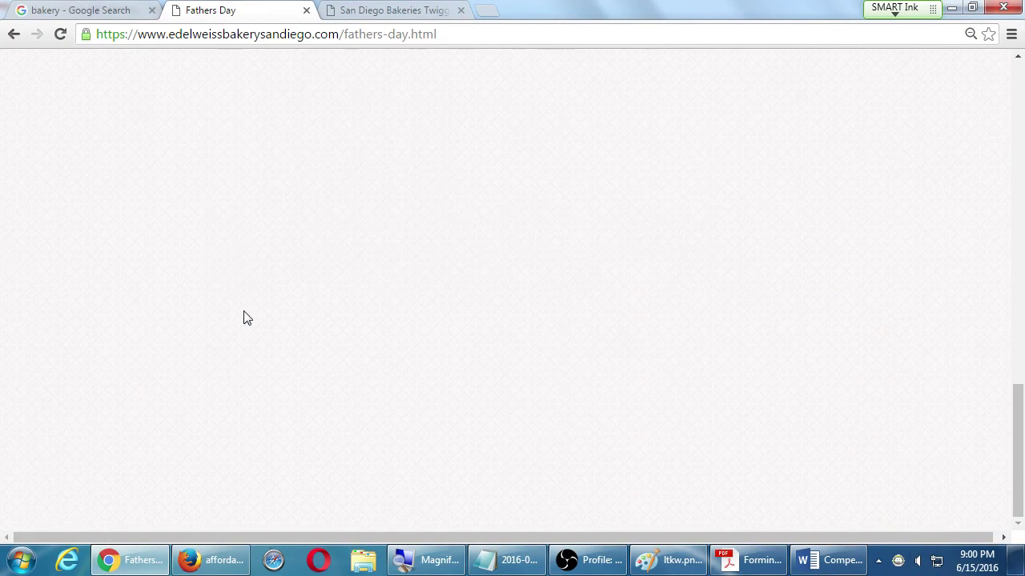
scroll(244, 315, up, 12)
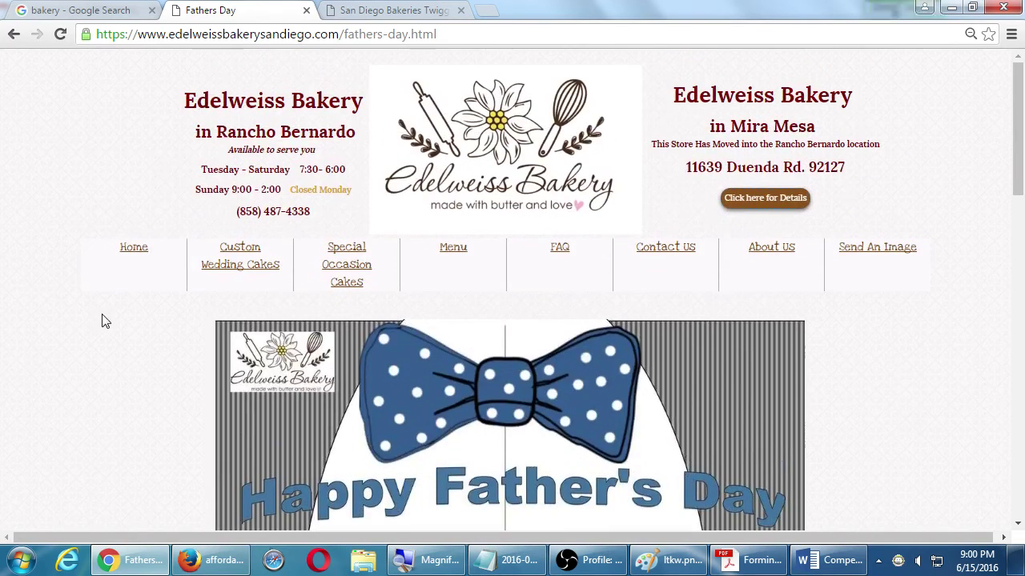
key(alt+Left)
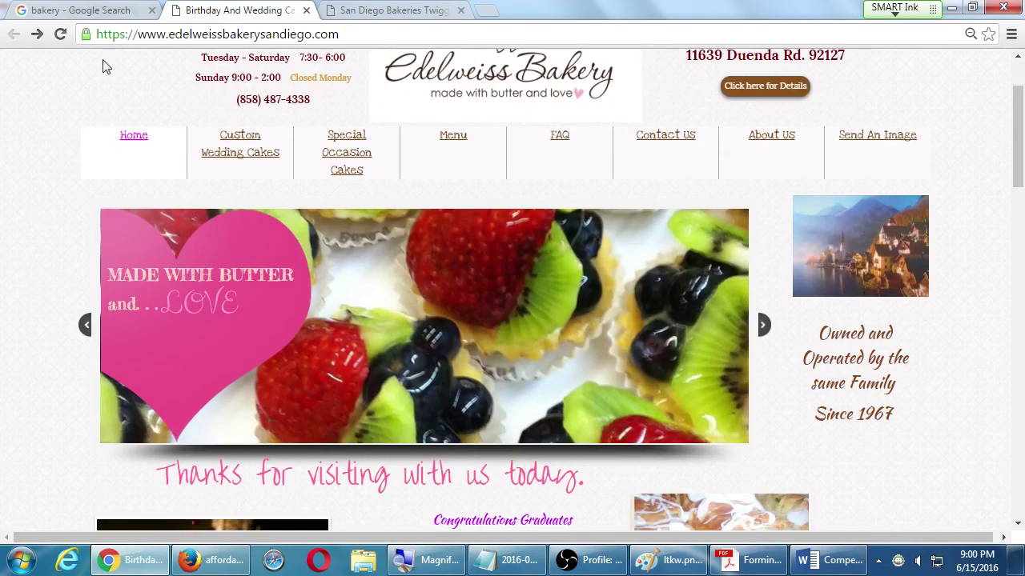
click(384, 9)
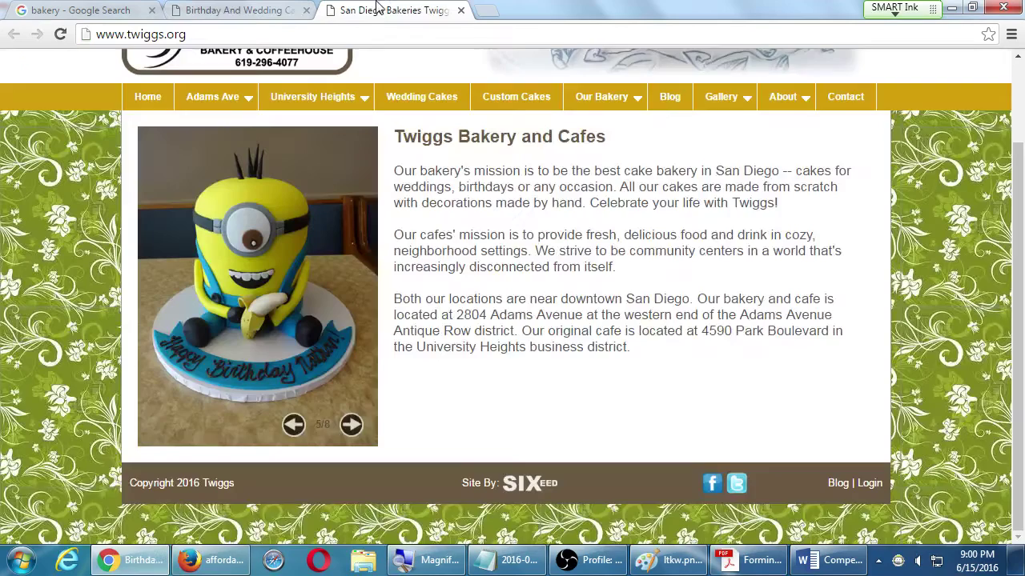
scroll(382, 161, up, 2)
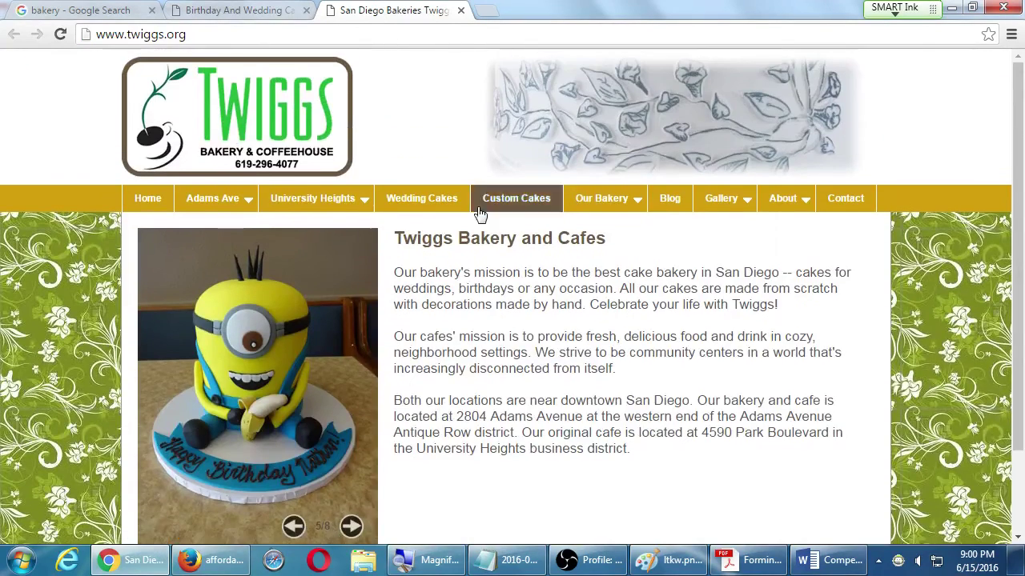
mouse_move(306, 196)
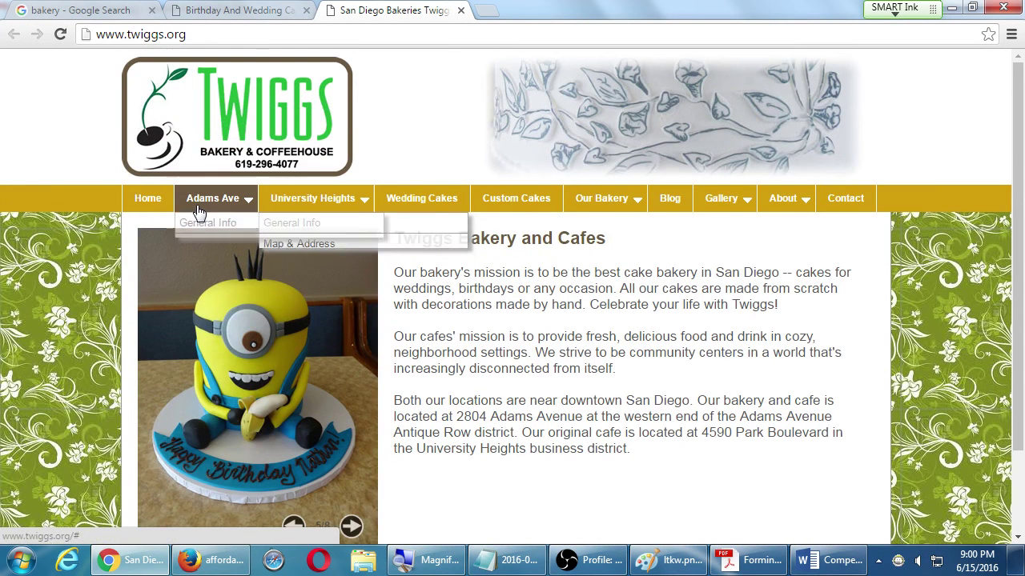
mouse_move(593, 201)
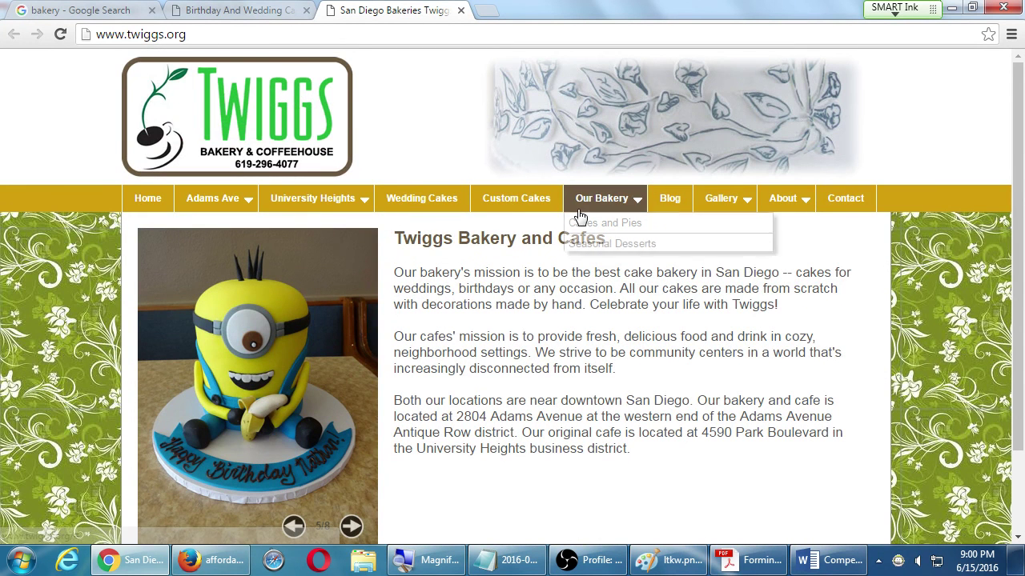
key(ctrl+shift+Tab)
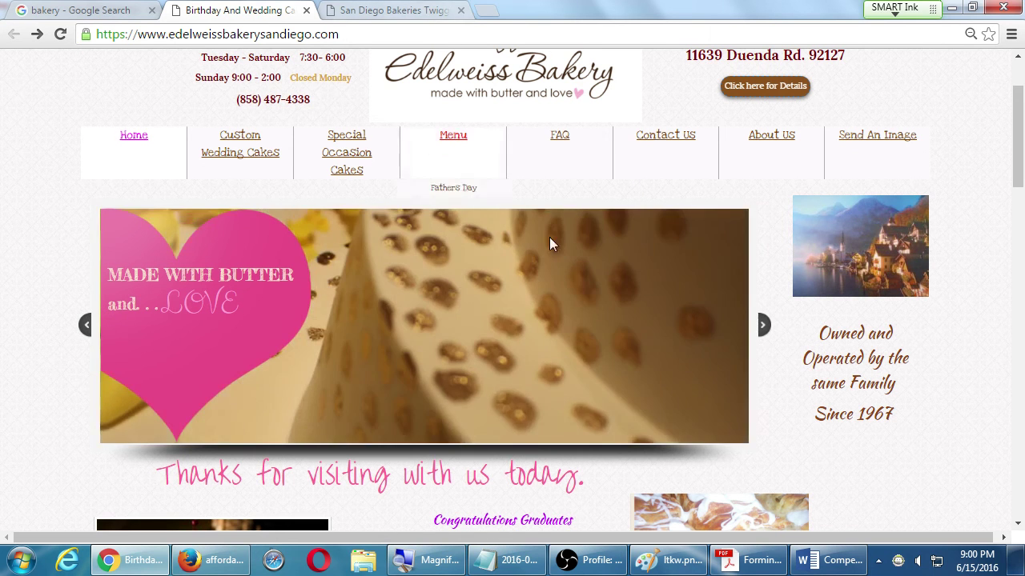
scroll(552, 248, up, 2)
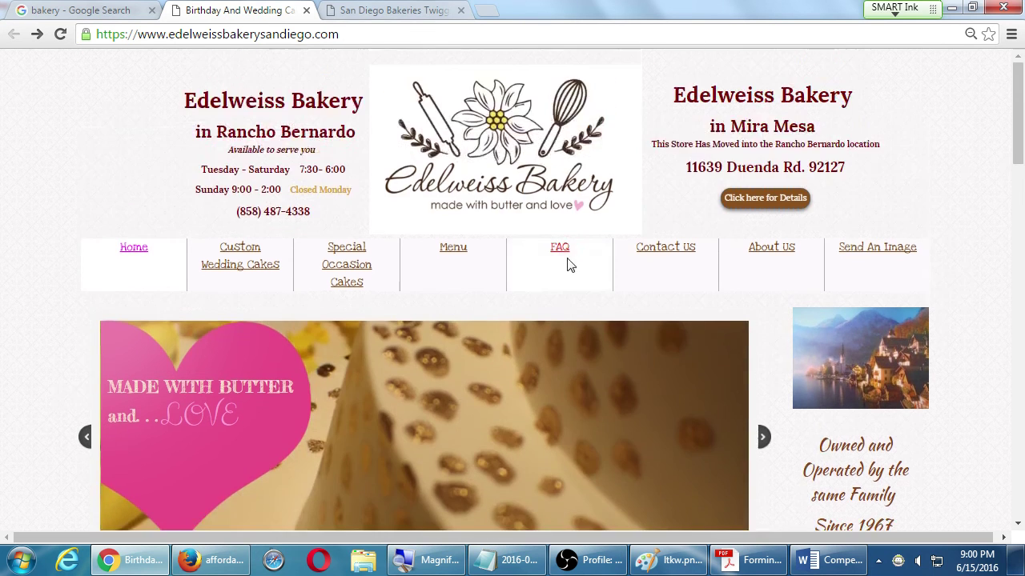
click(393, 10)
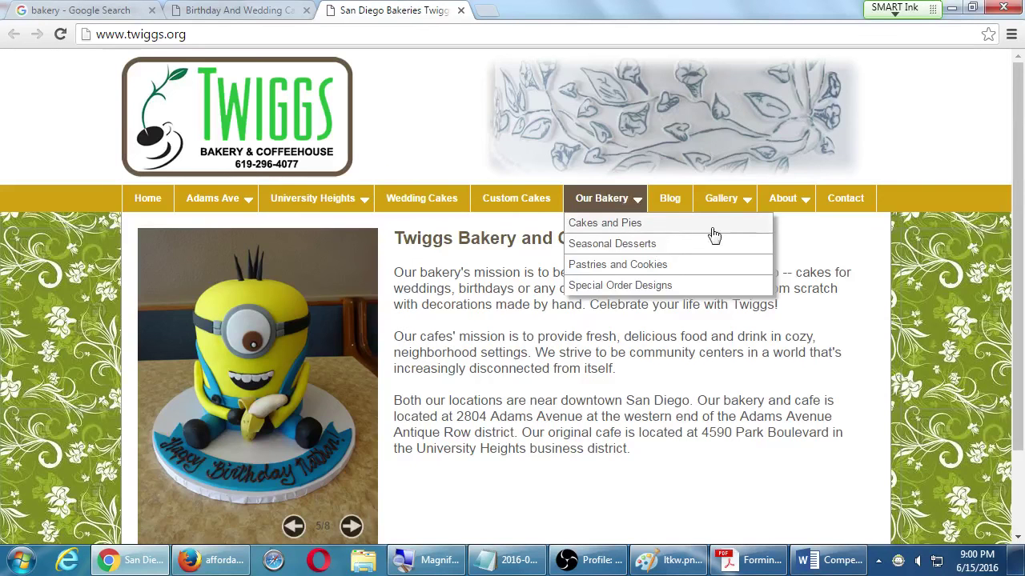
Open the Twiggs Bakery blog and start reading its San Diego bakery post
click(669, 200)
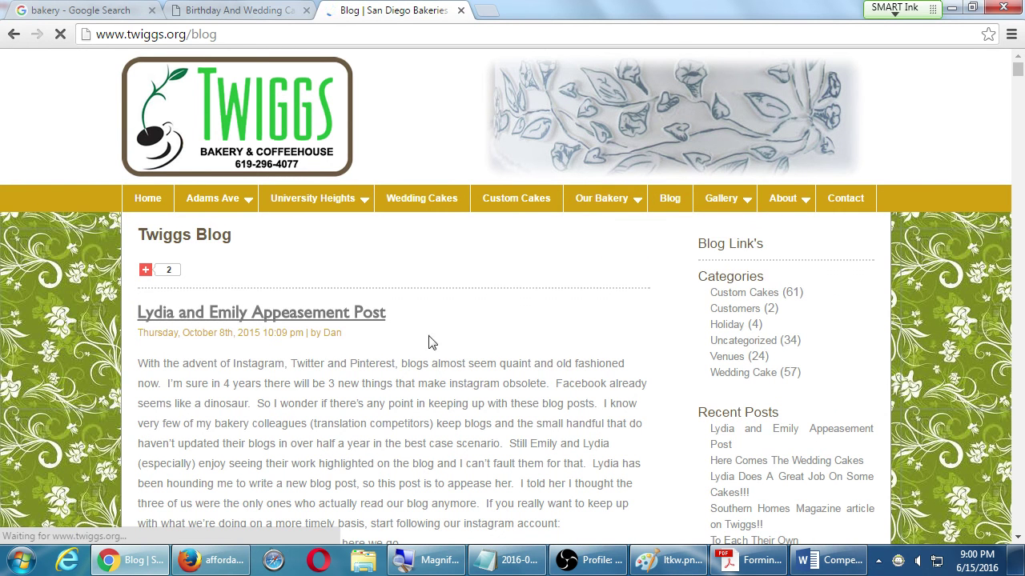
drag(243, 335, 267, 335)
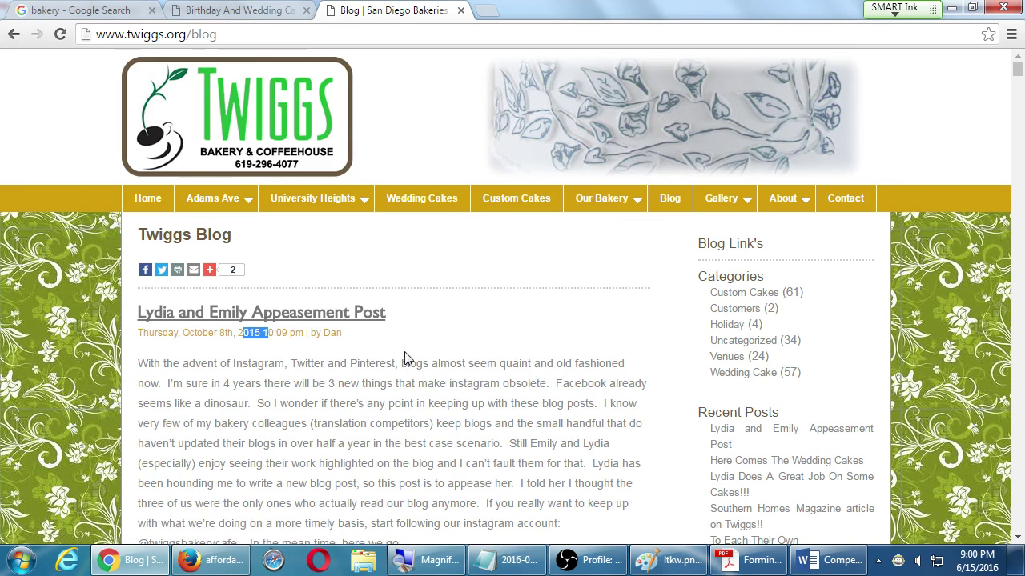
scroll(424, 353, down, 2)
scroll(430, 348, down, 3)
drag(393, 298, 398, 286)
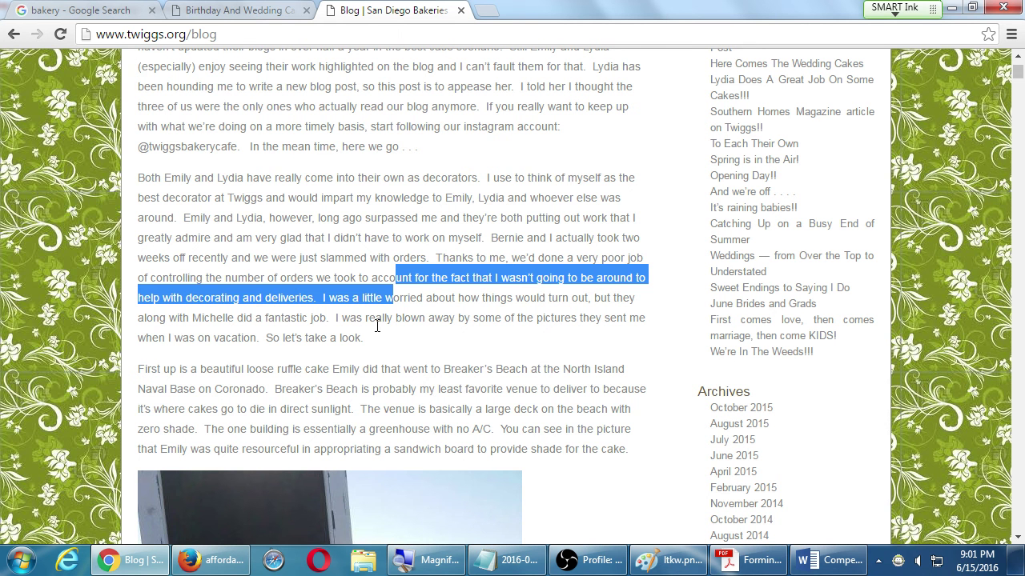
scroll(376, 326, down, 1)
click(480, 389)
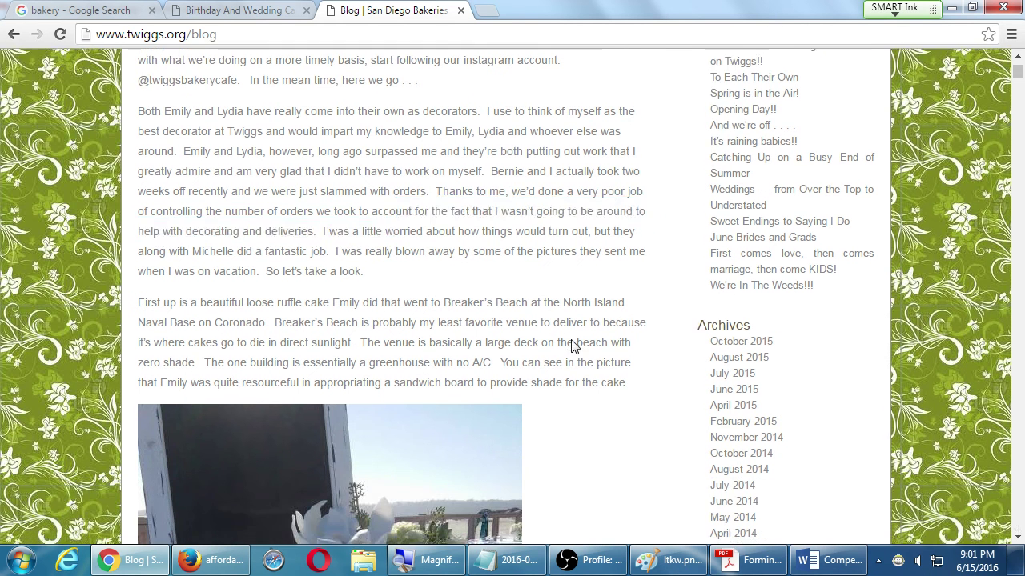
scroll(572, 360, down, 4)
scroll(573, 346, down, 4)
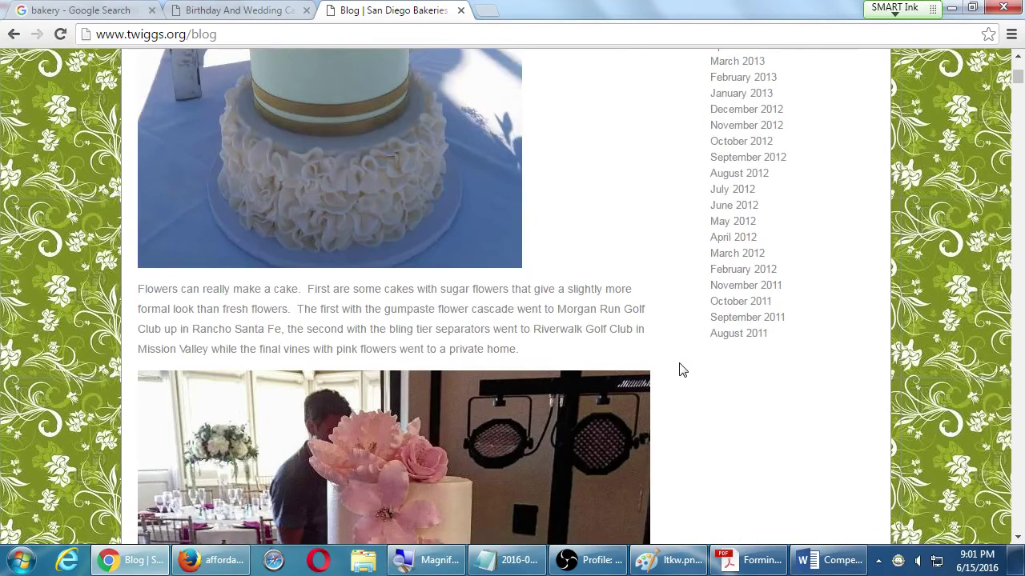
scroll(679, 367, down, 1)
Scroll back and forth through the rest of the Twiggs blog posts
scroll(678, 370, up, 3)
scroll(764, 502, down, 1)
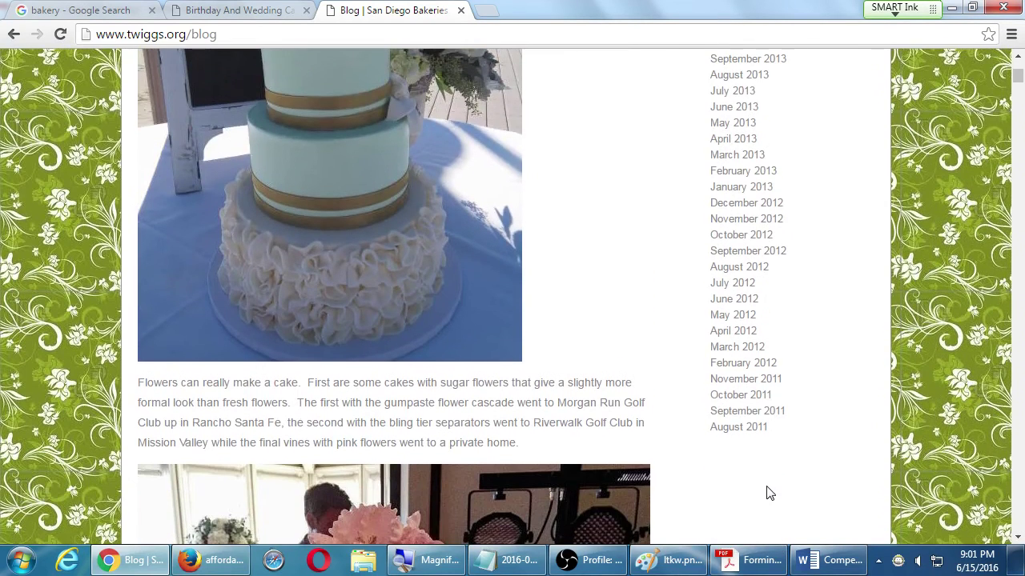
scroll(764, 489, up, 1)
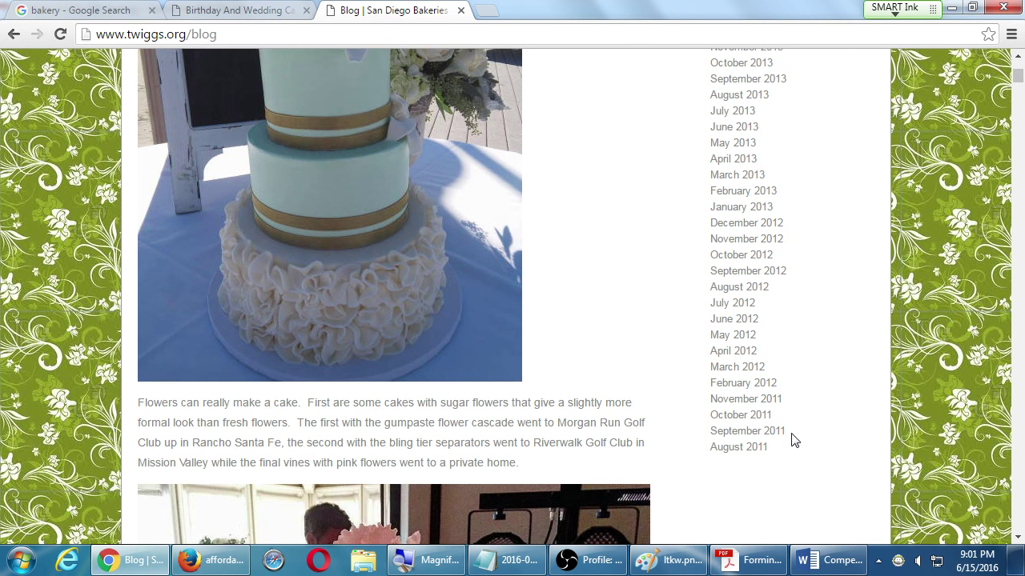
scroll(803, 445, up, 3)
scroll(807, 444, up, 5)
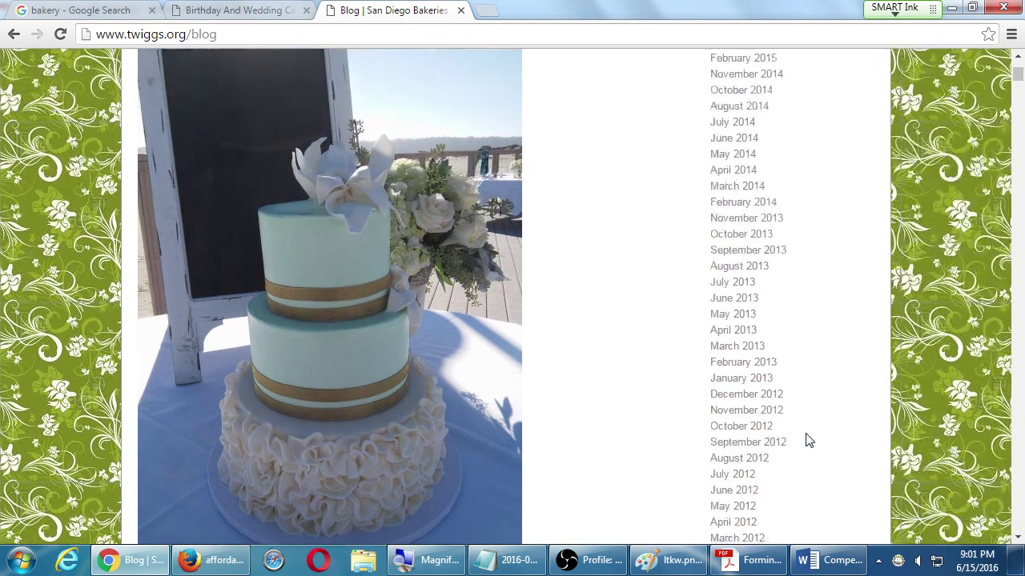
scroll(805, 440, down, 5)
scroll(784, 459, down, 6)
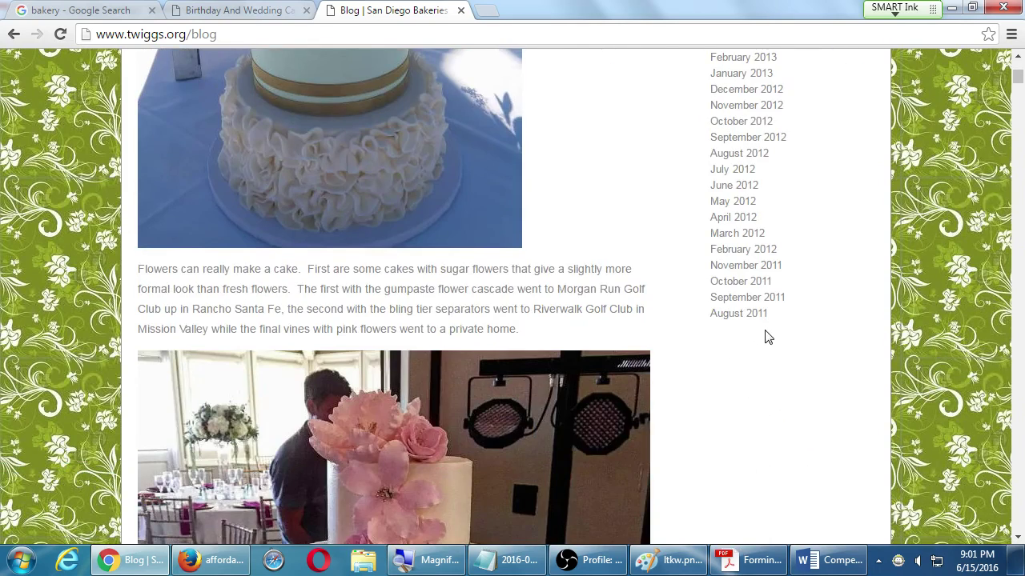
scroll(767, 333, up, 6)
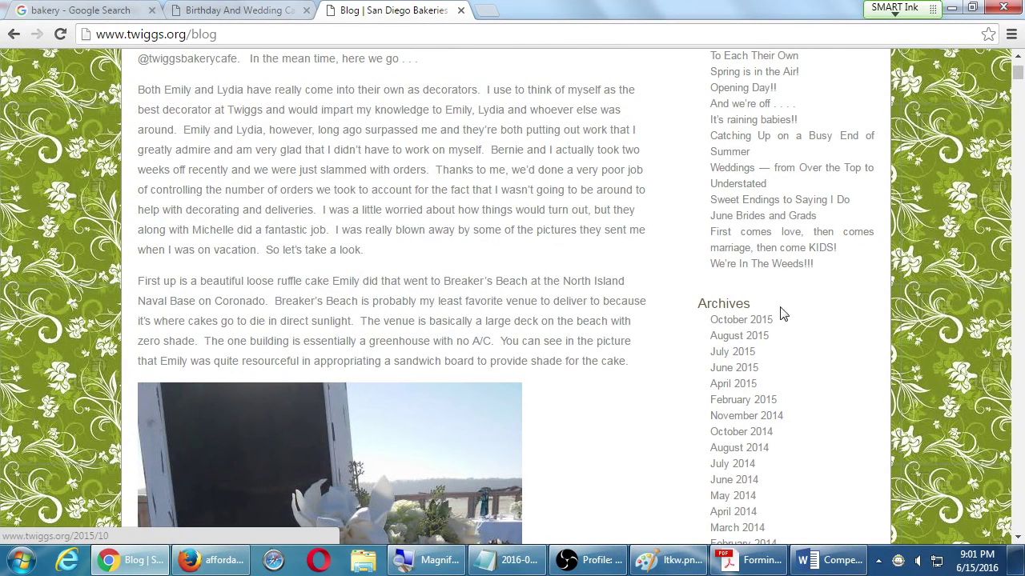
scroll(820, 386, up, 2)
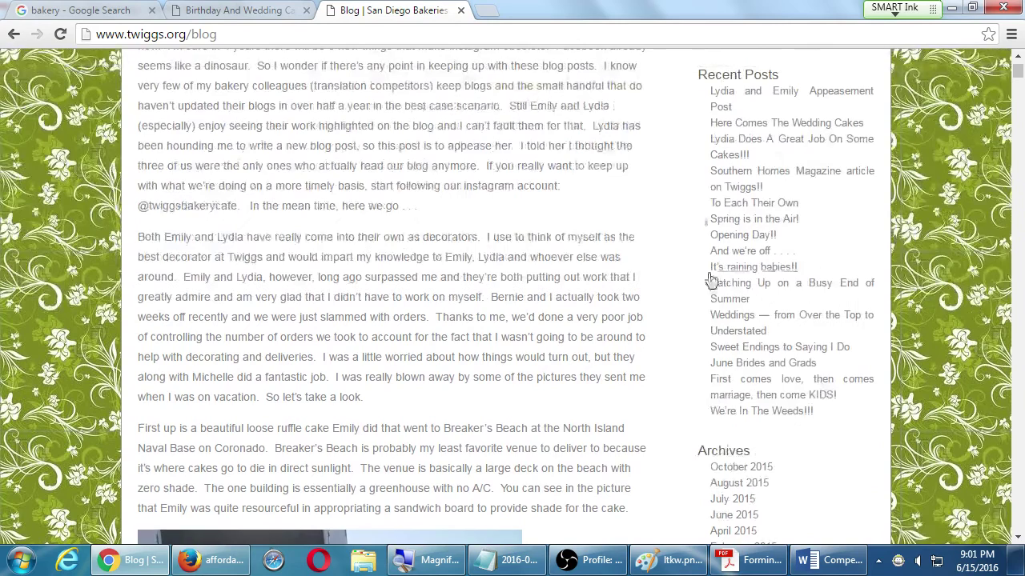
scroll(463, 324, down, 3)
scroll(718, 281, down, 5)
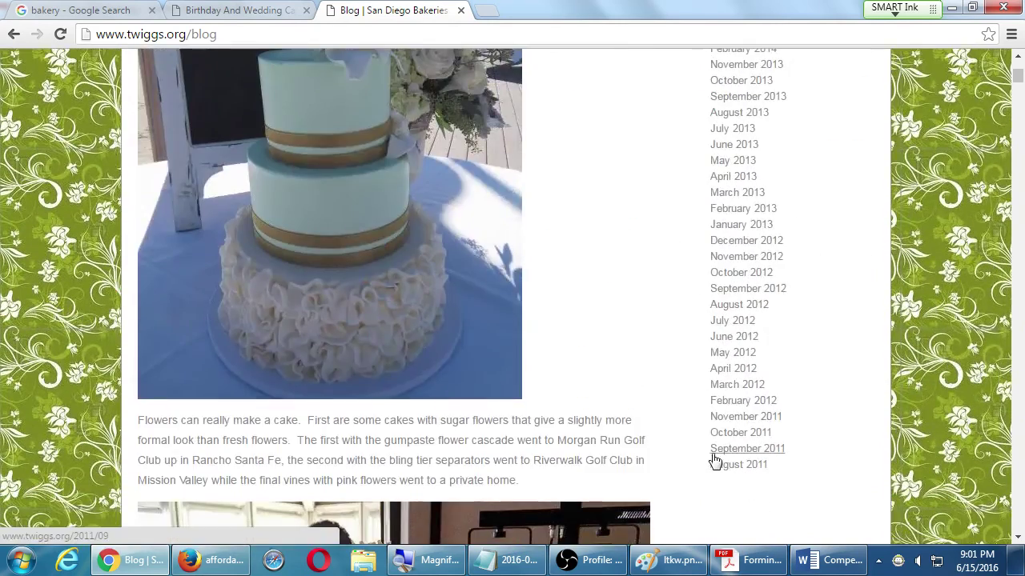
scroll(677, 406, up, 5)
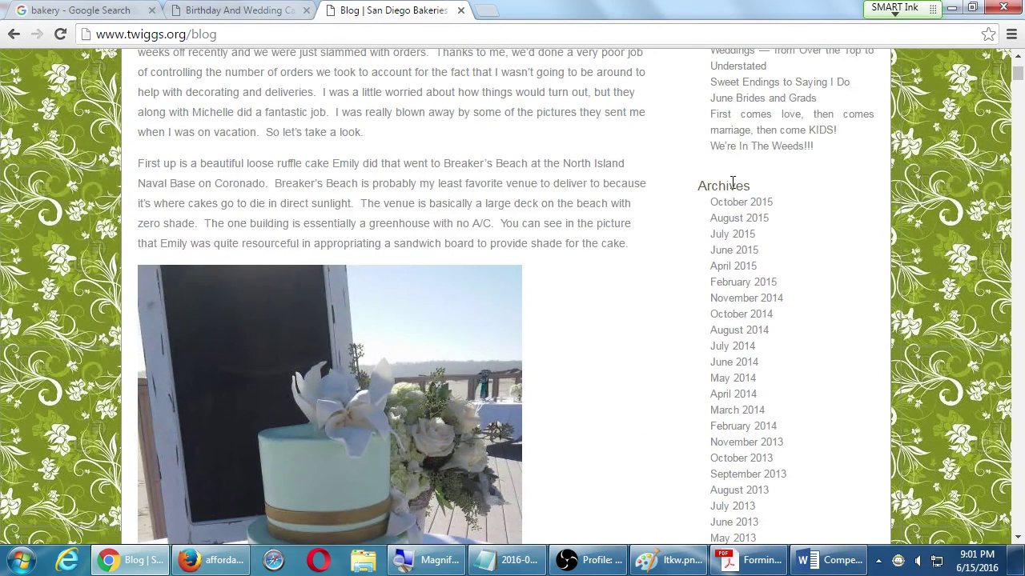
scroll(574, 187, down, 10)
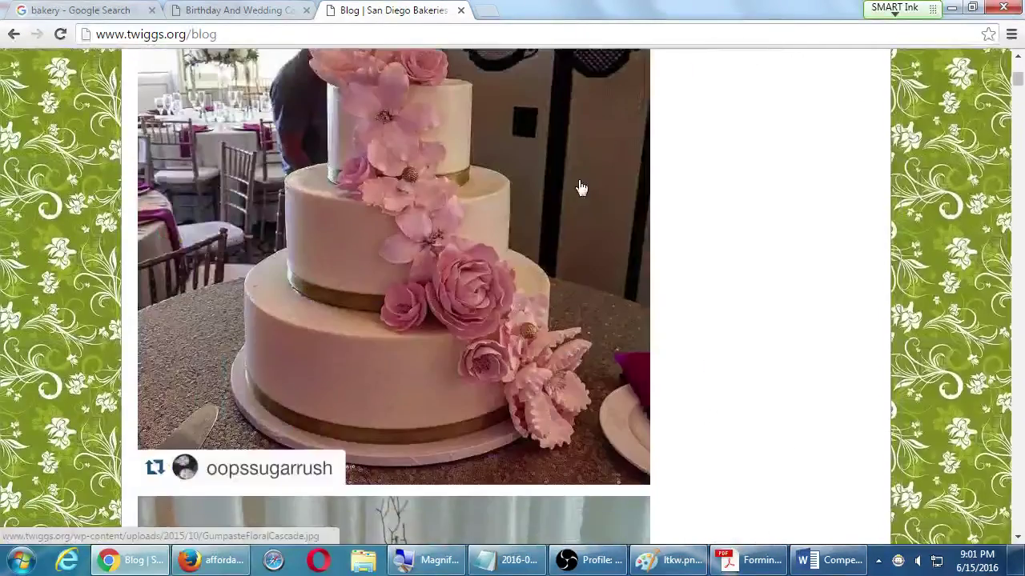
scroll(581, 187, down, 10)
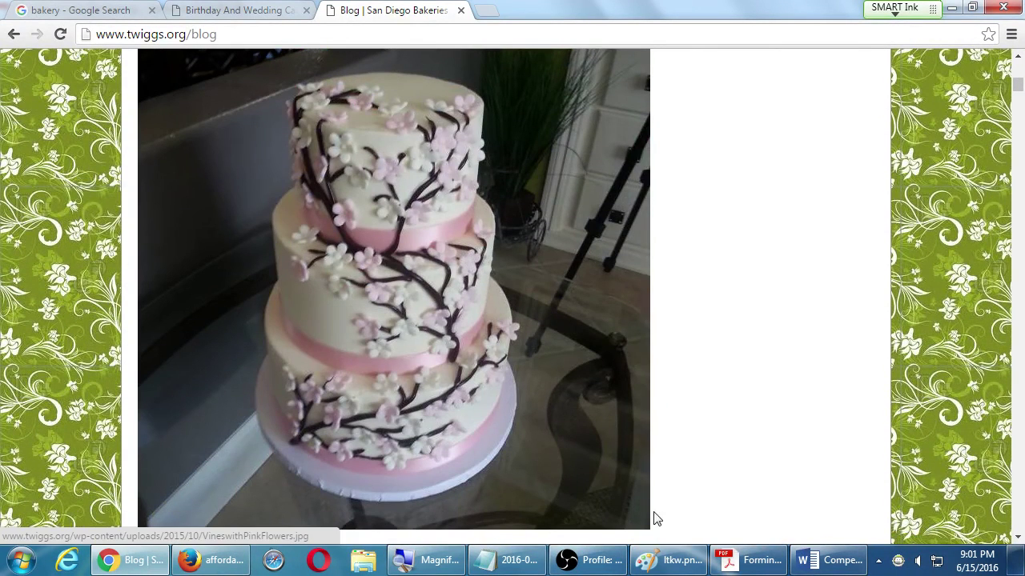
Return to the Edelweiss Bakery tab and scroll down its page
click(261, 10)
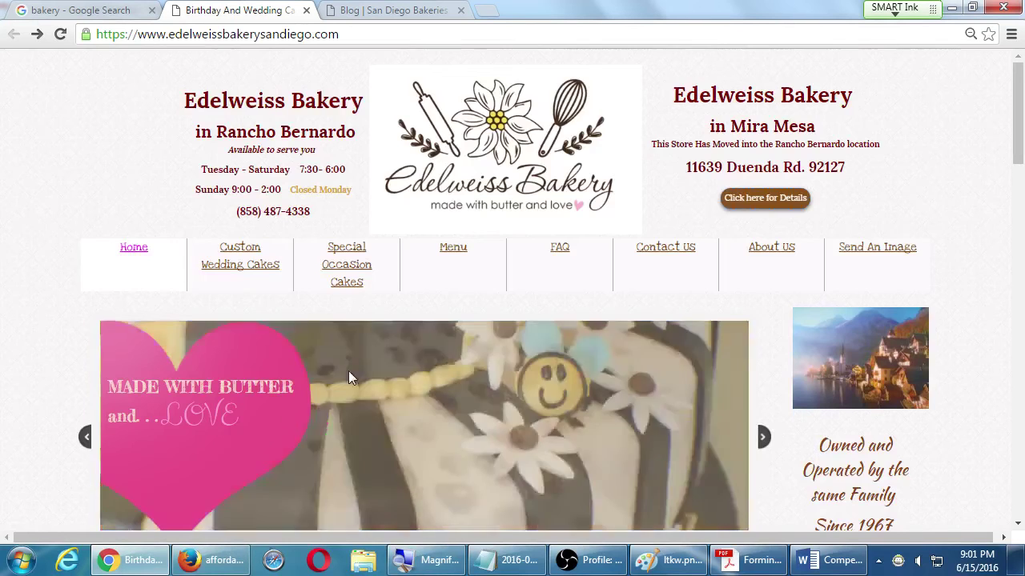
scroll(241, 326, down, 5)
scroll(435, 436, down, 4)
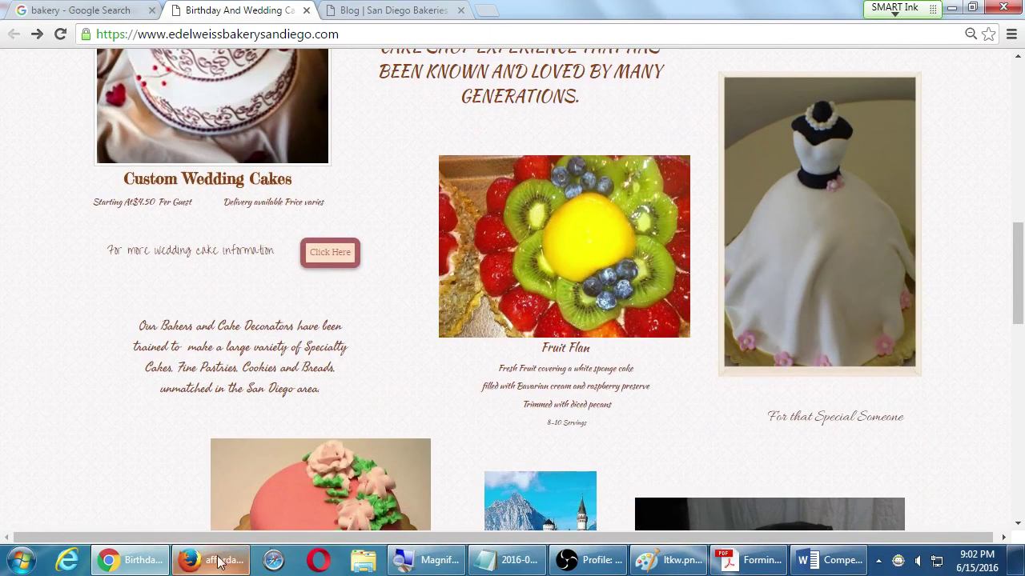
Add an Edelweiss bullet in Word: 'Lots of graphics showing off the products'
click(453, 564)
click(828, 560)
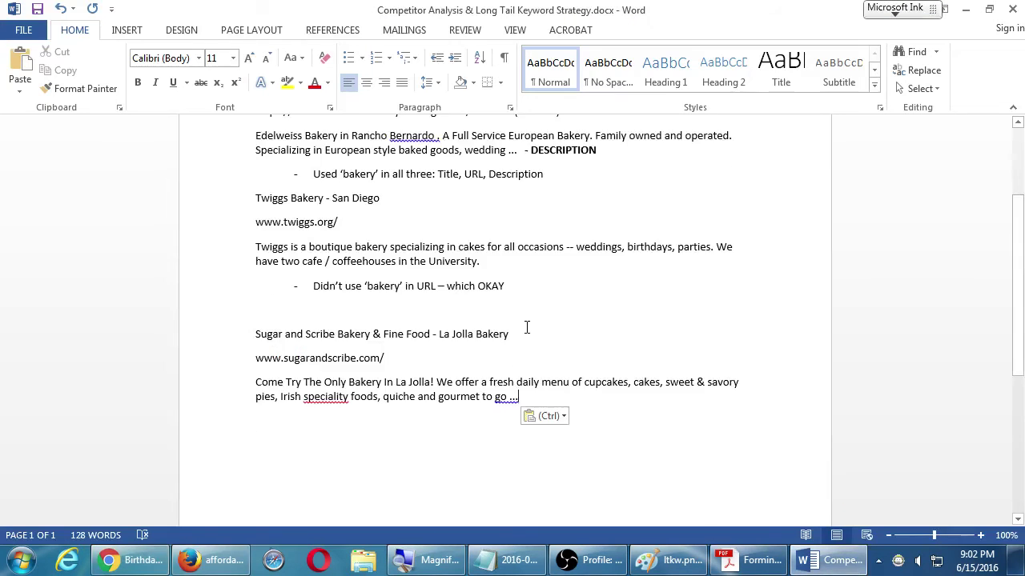
click(549, 254)
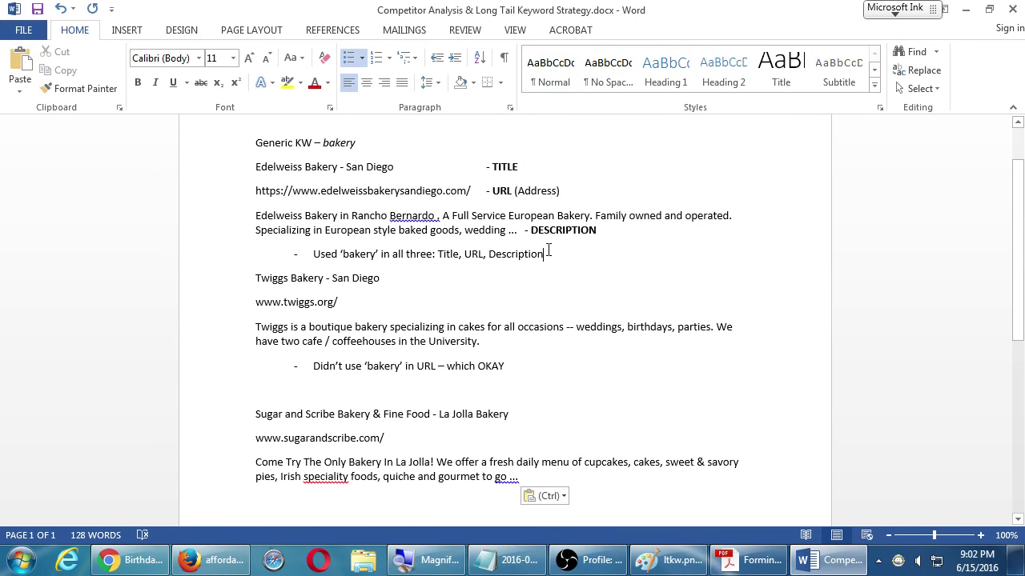
key(Return)
key(Tab)
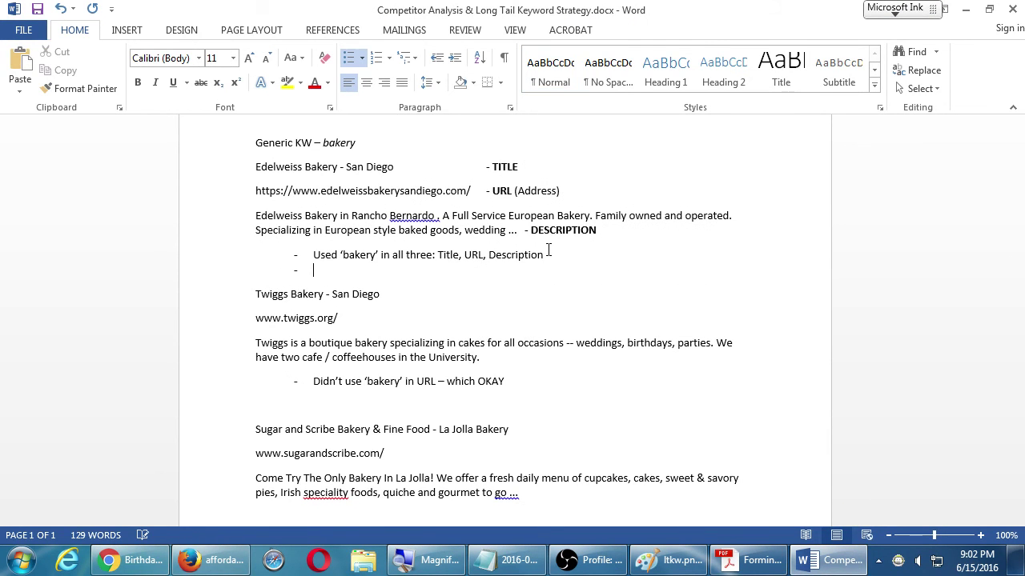
key(super+plus)
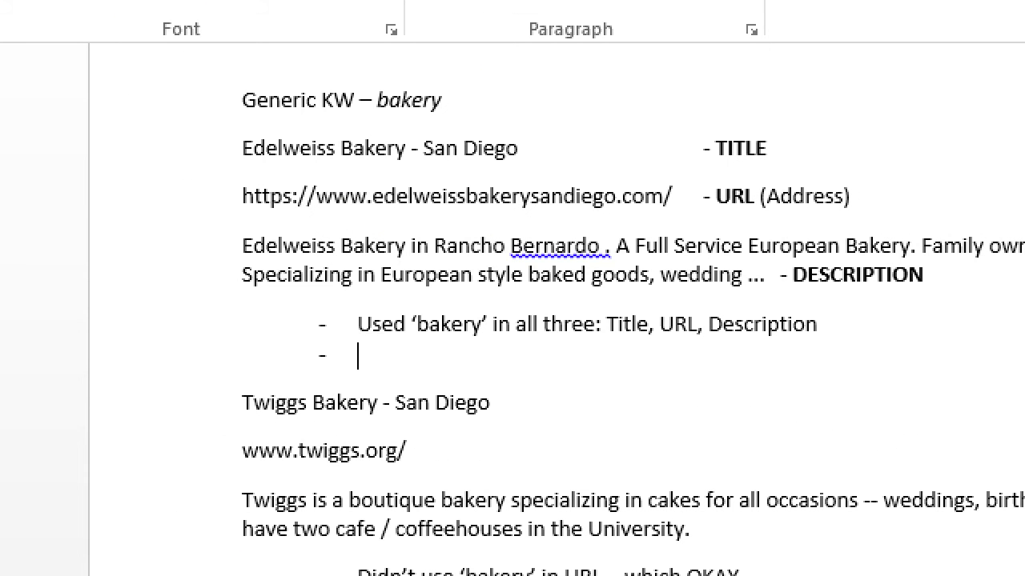
text(Lots of graphics)
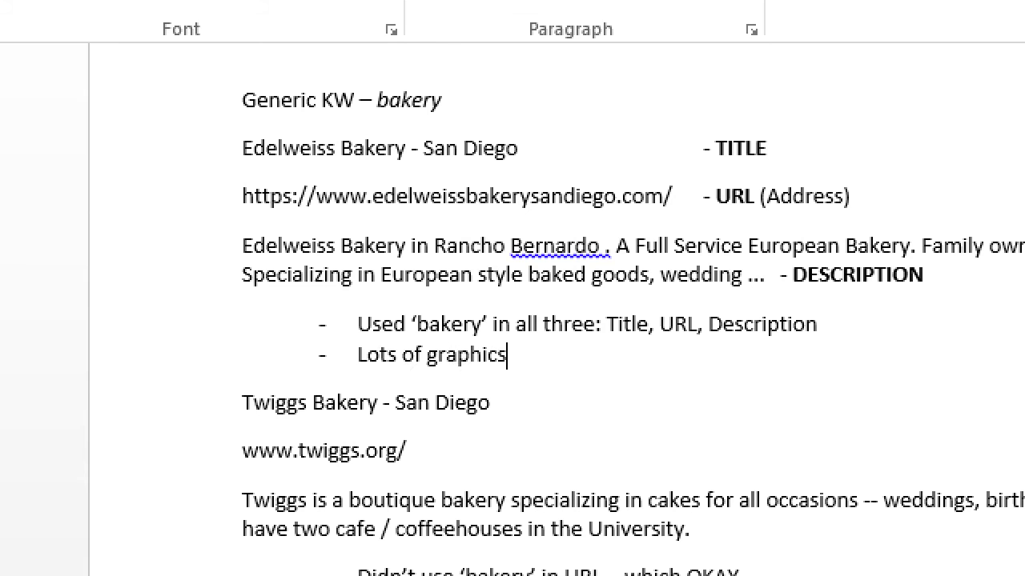
text( showing)
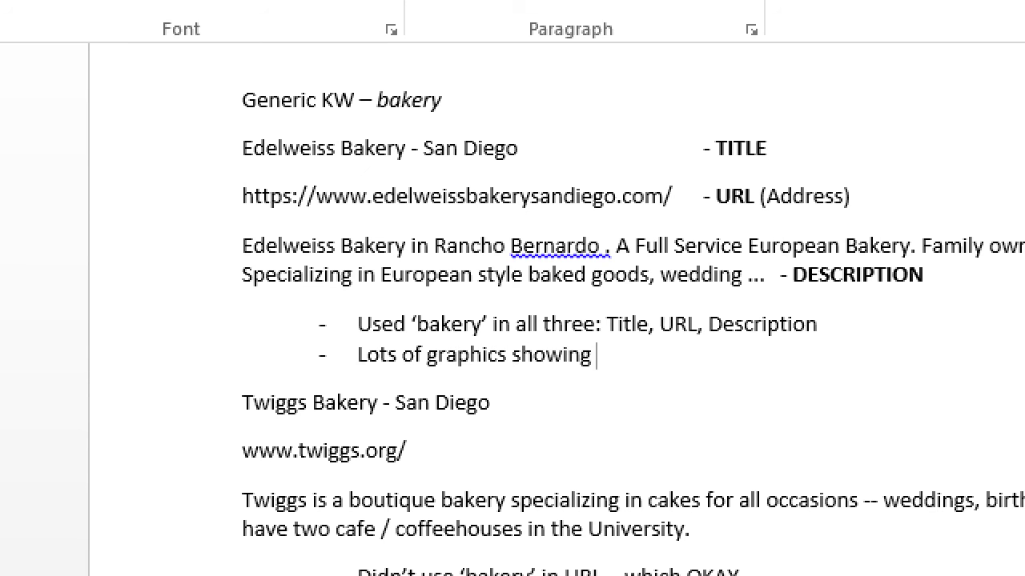
text( off the product)
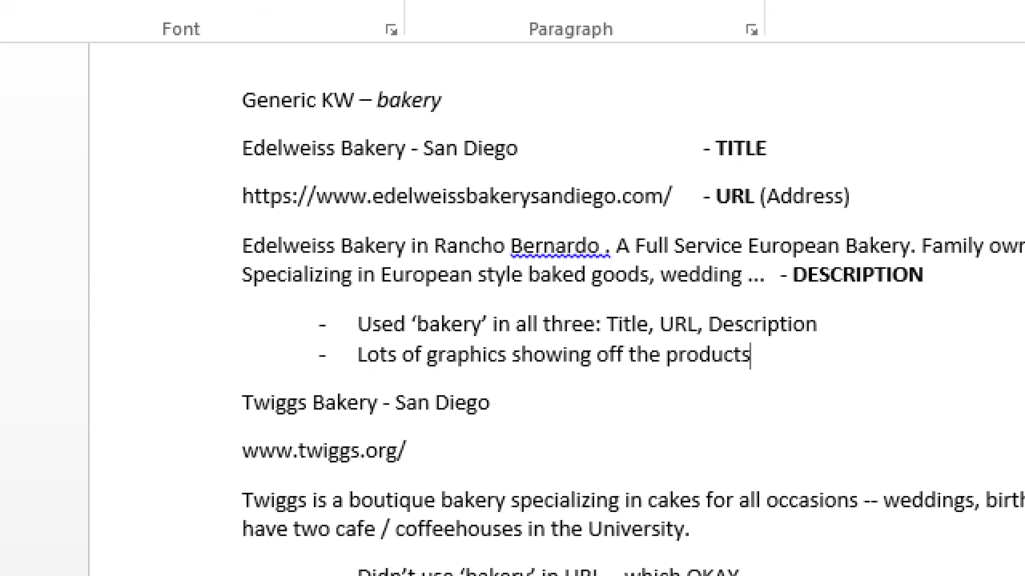
text(s)
Add the bullet 'Contact info (phone #) is right at the top - easy to access', then return to Chrome
key(Return)
text(Contact)
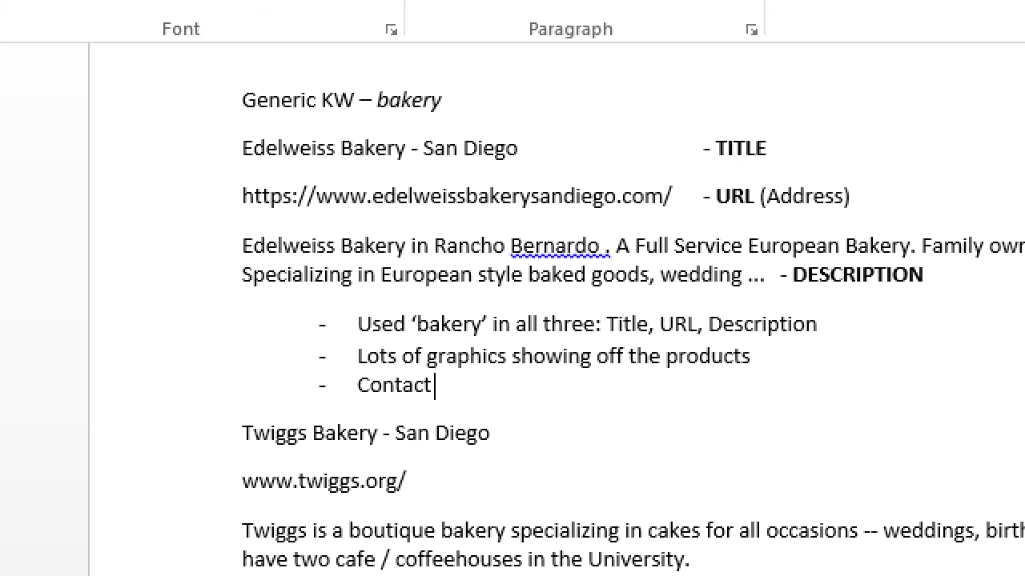
text( info is)
text((phone #))
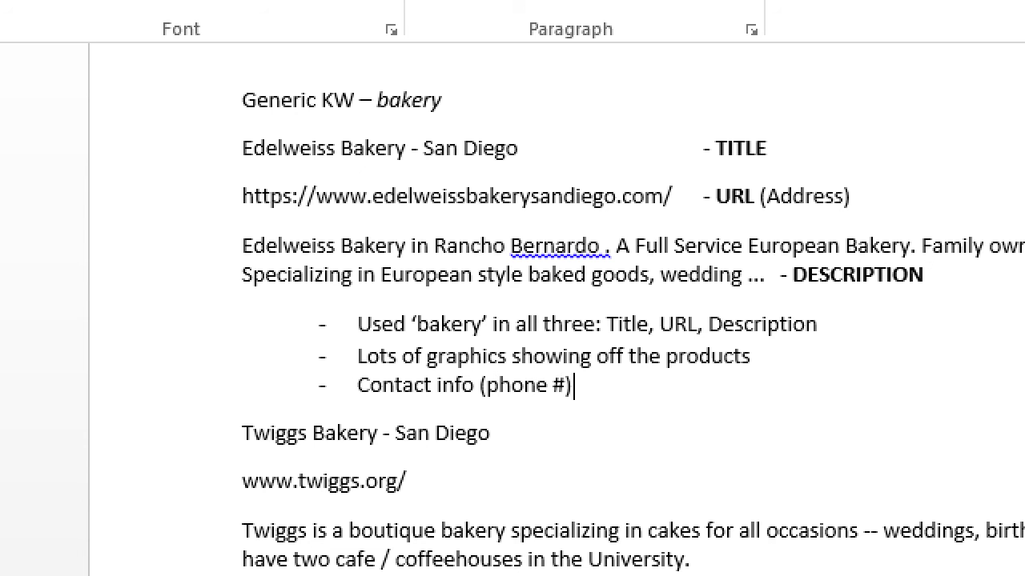
text( is reig)
key(BackSpace)
key(BackSpace)
key(BackSpace)
text(ight at the top)
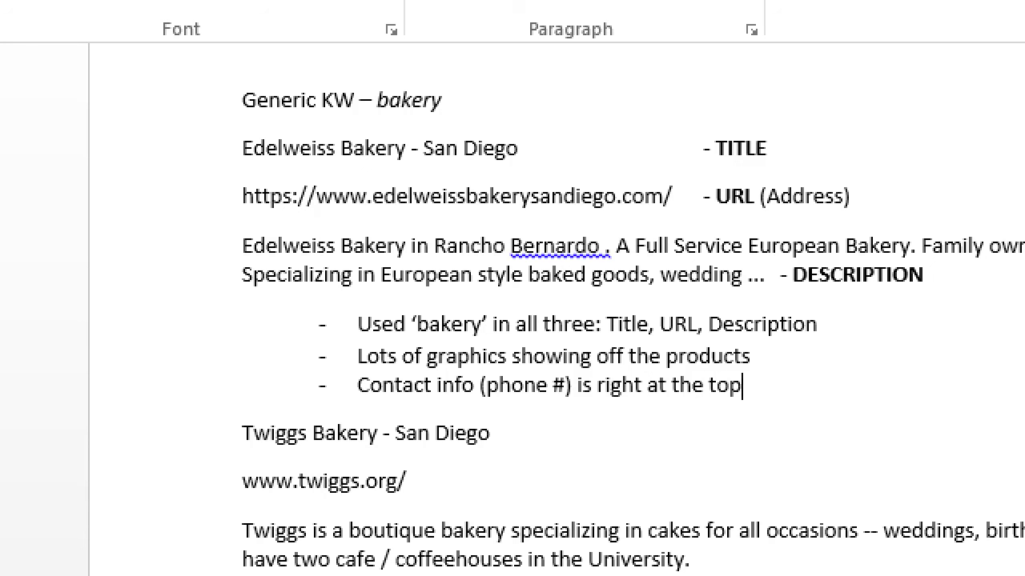
text( - easy to access)
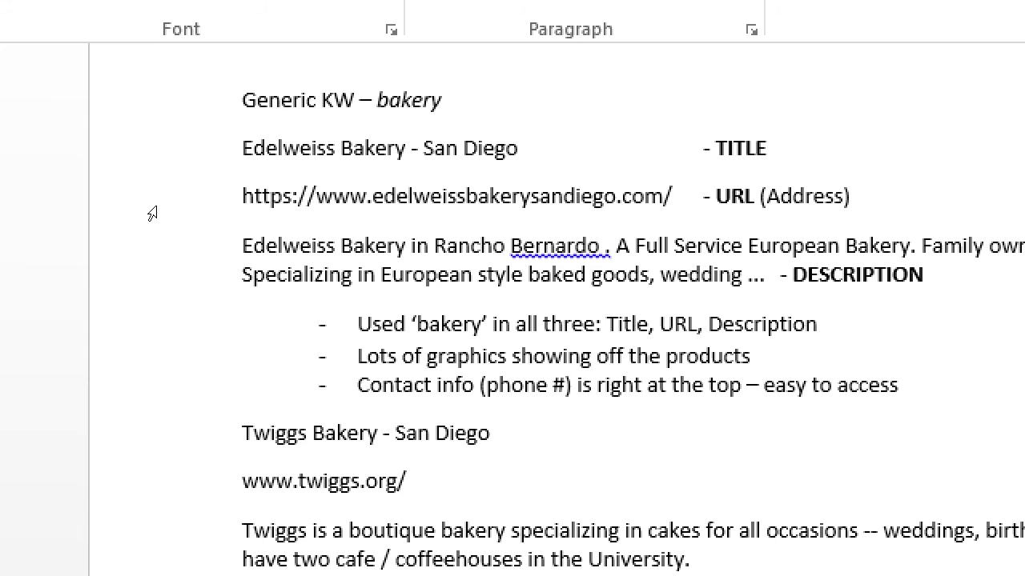
key(alt+Tab)
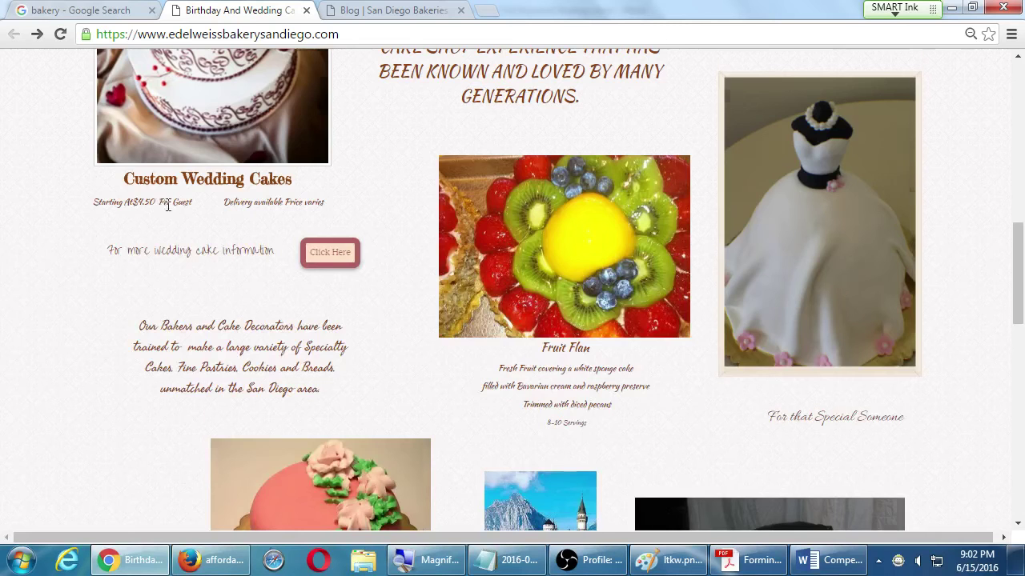
scroll(170, 202, down, 9)
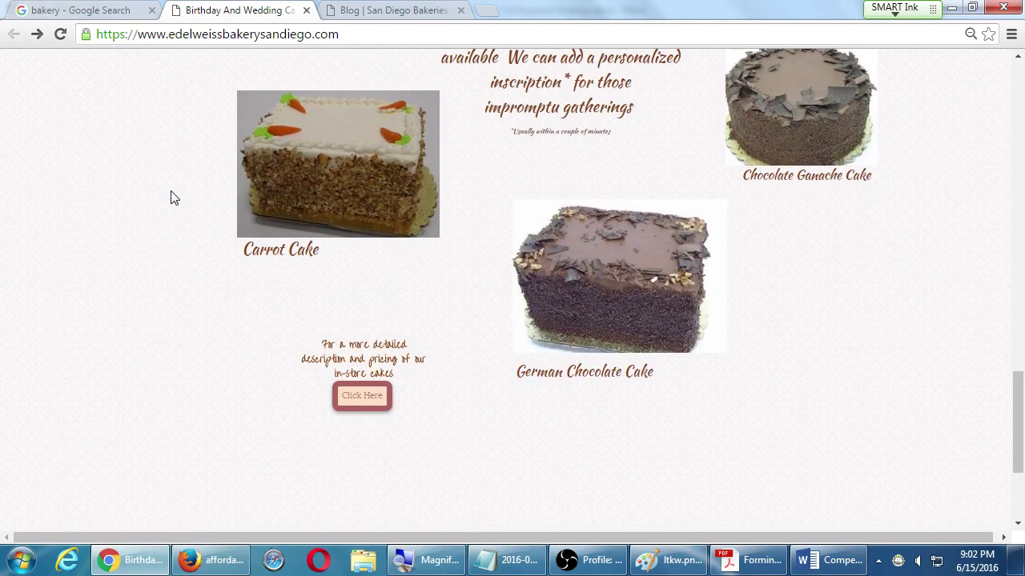
scroll(169, 198, up, 5)
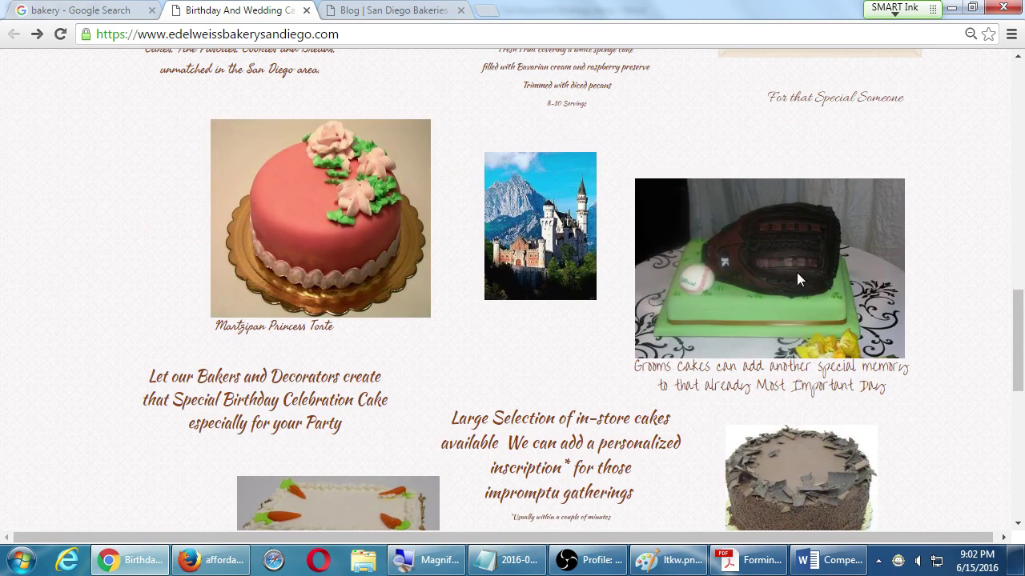
scroll(811, 295, up, 5)
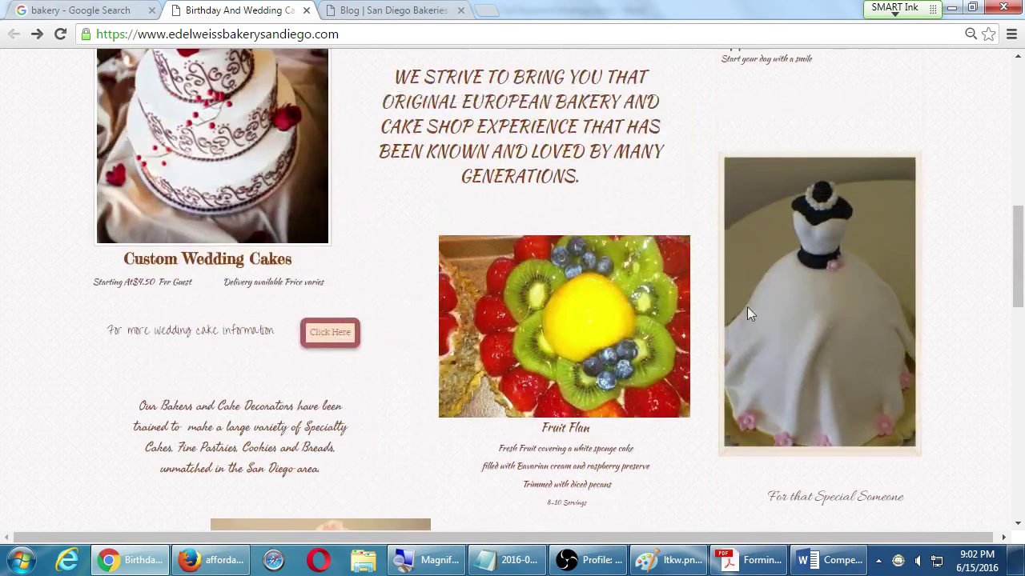
scroll(747, 314, up, 2)
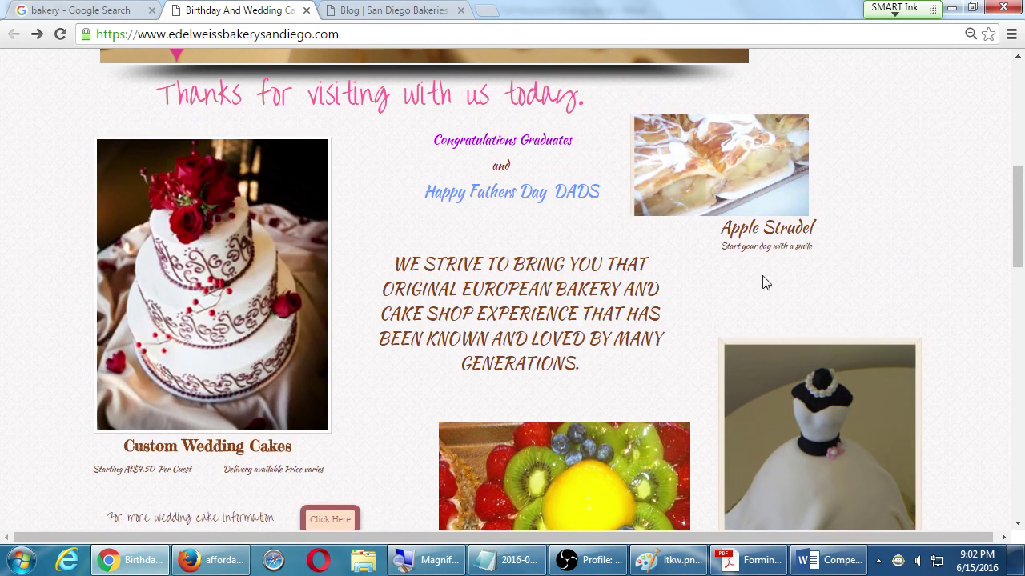
scroll(771, 256, up, 5)
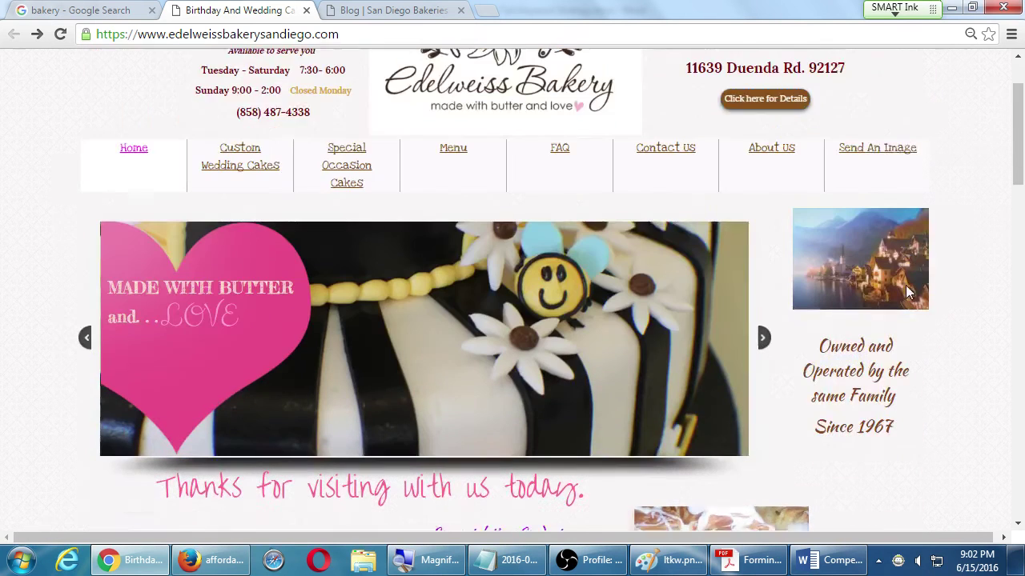
scroll(909, 292, up, 1)
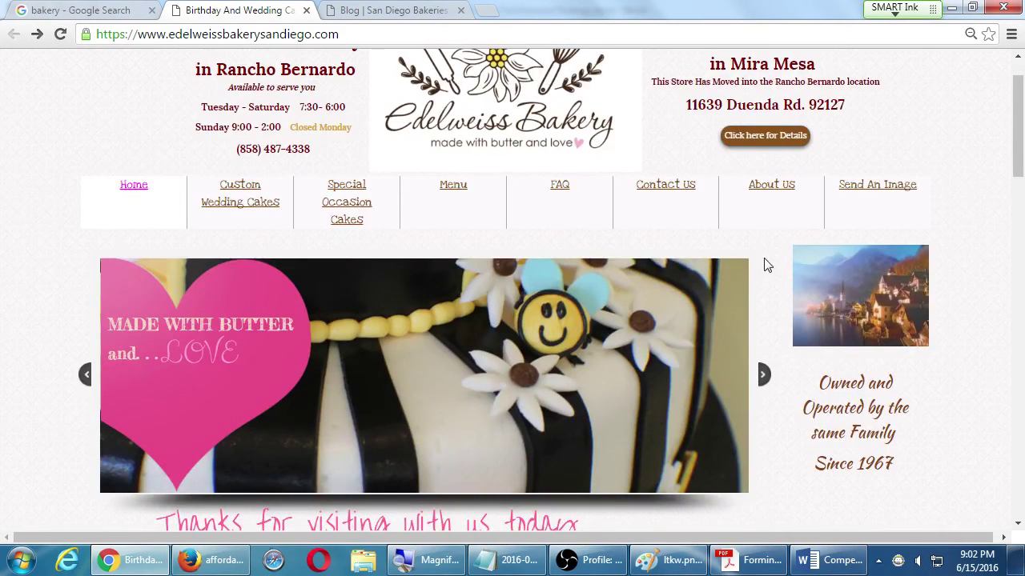
scroll(774, 265, up, 1)
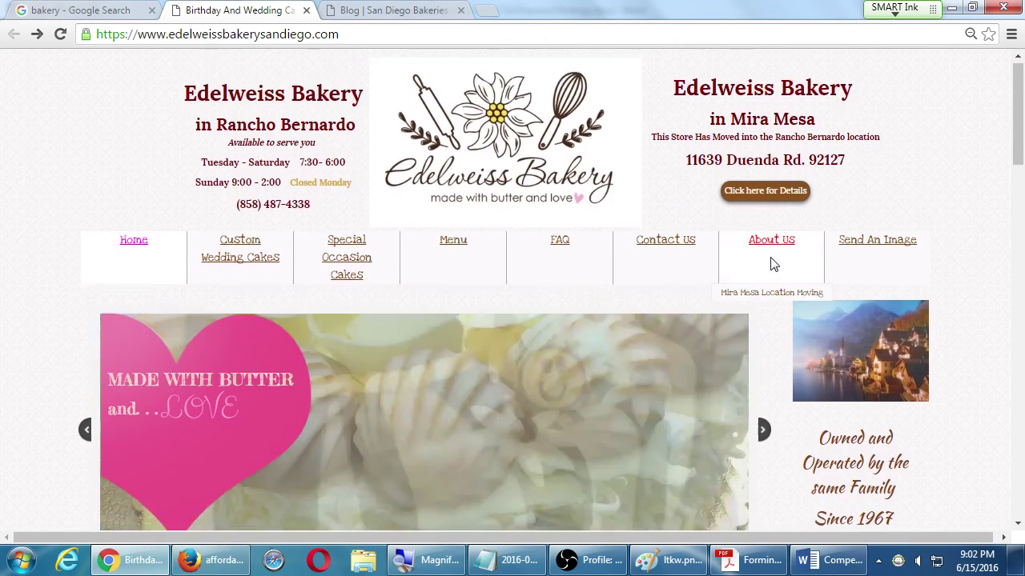
scroll(772, 264, down, 3)
scroll(772, 264, down, 5)
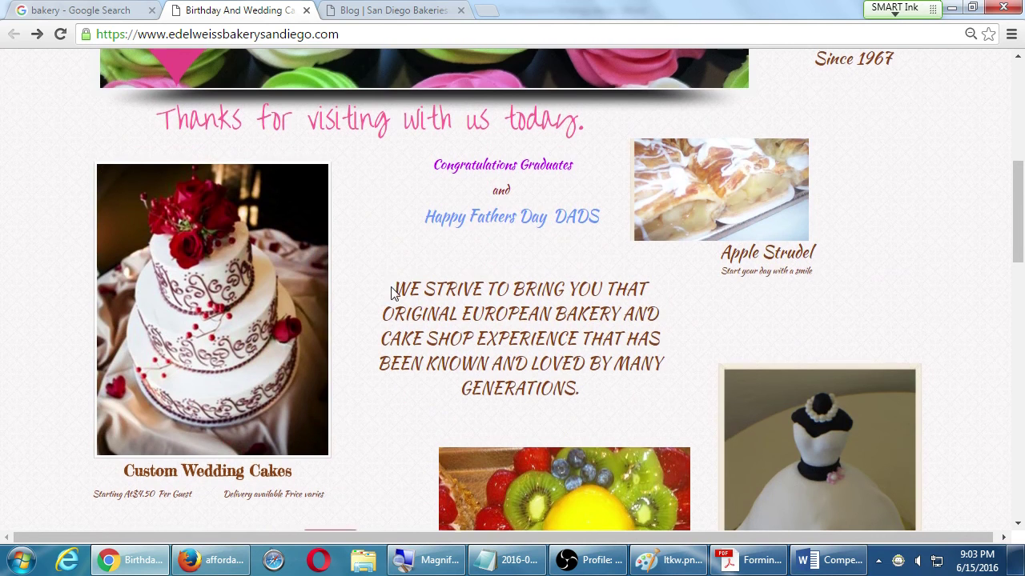
scroll(395, 288, up, 5)
scroll(427, 381, down, 1)
scroll(427, 381, down, 1)
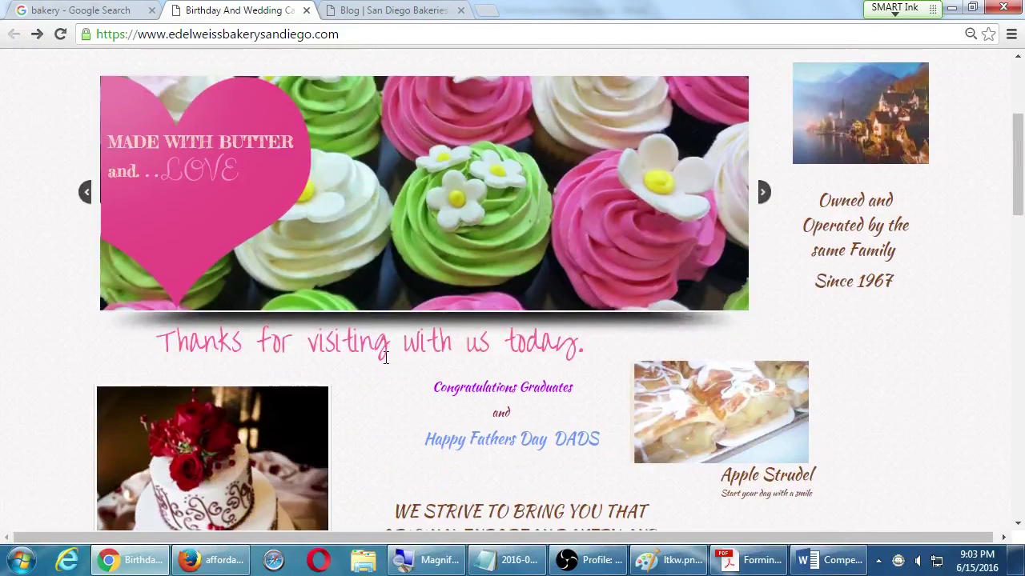
drag(354, 344, 504, 344)
scroll(426, 428, down, 3)
scroll(427, 428, down, 5)
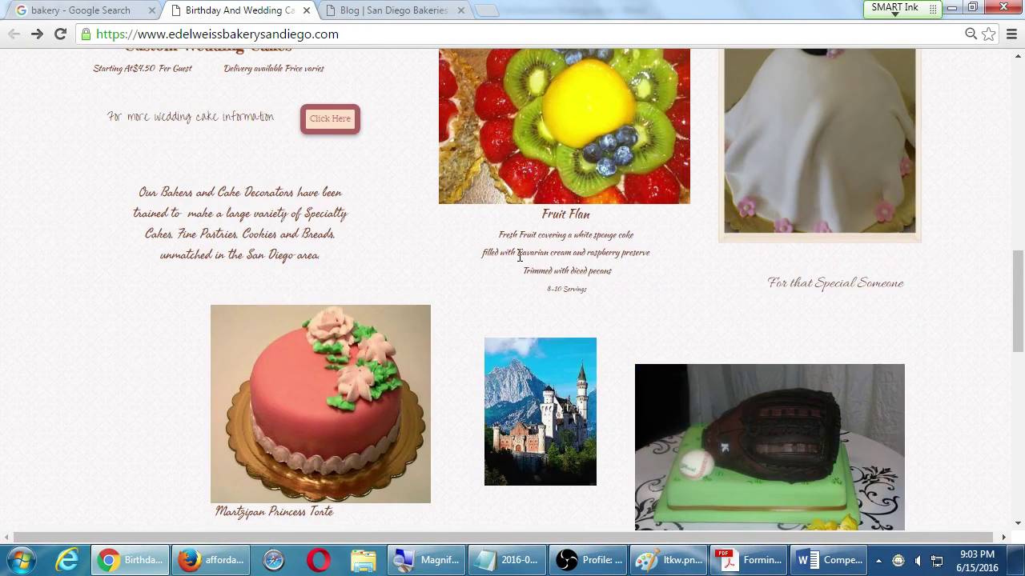
scroll(641, 248, down, 2)
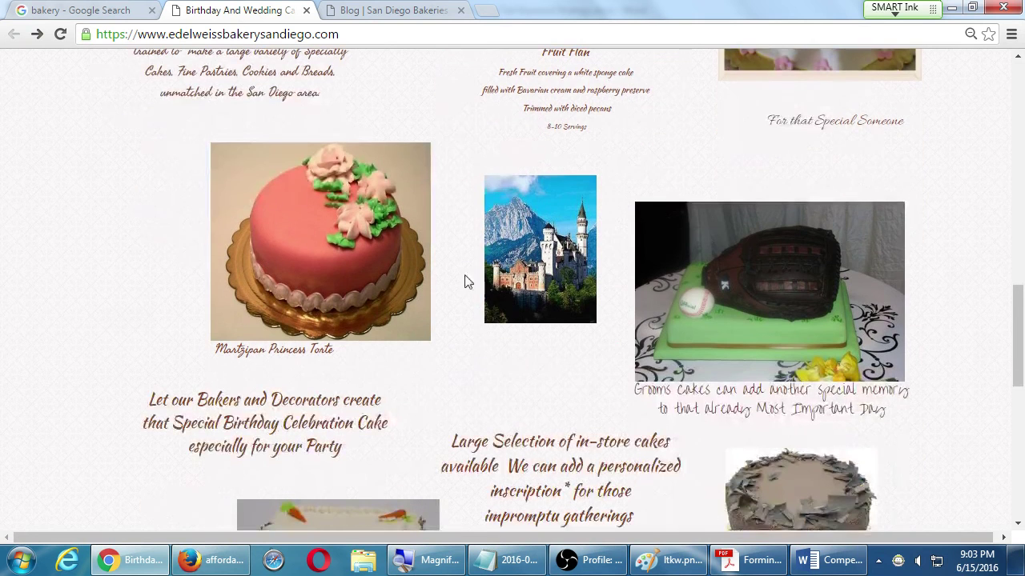
scroll(697, 273, down, 1)
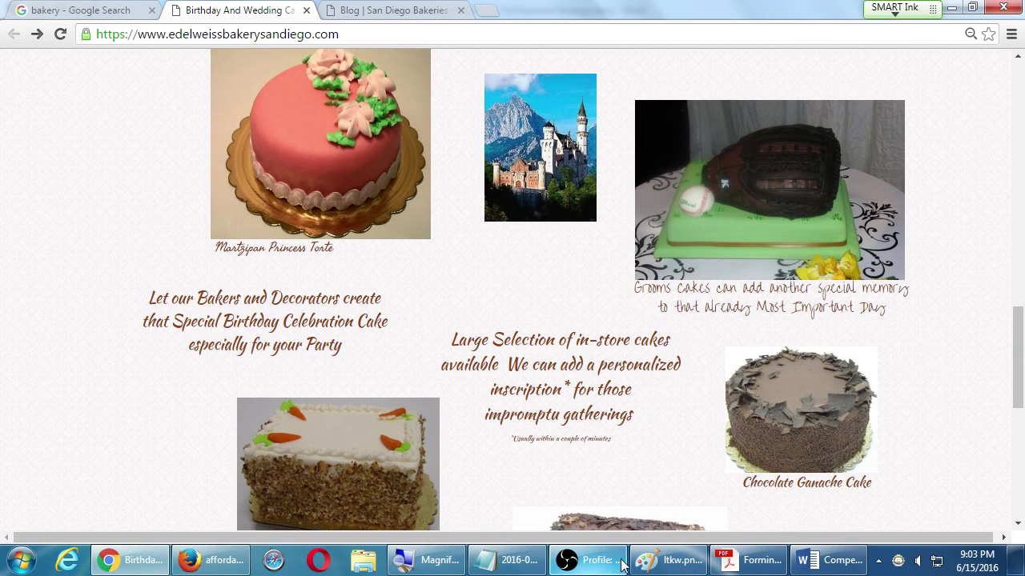
Add a 'Site too busy' bullet below the contact note, then bring up the Long Tail PDF
click(829, 561)
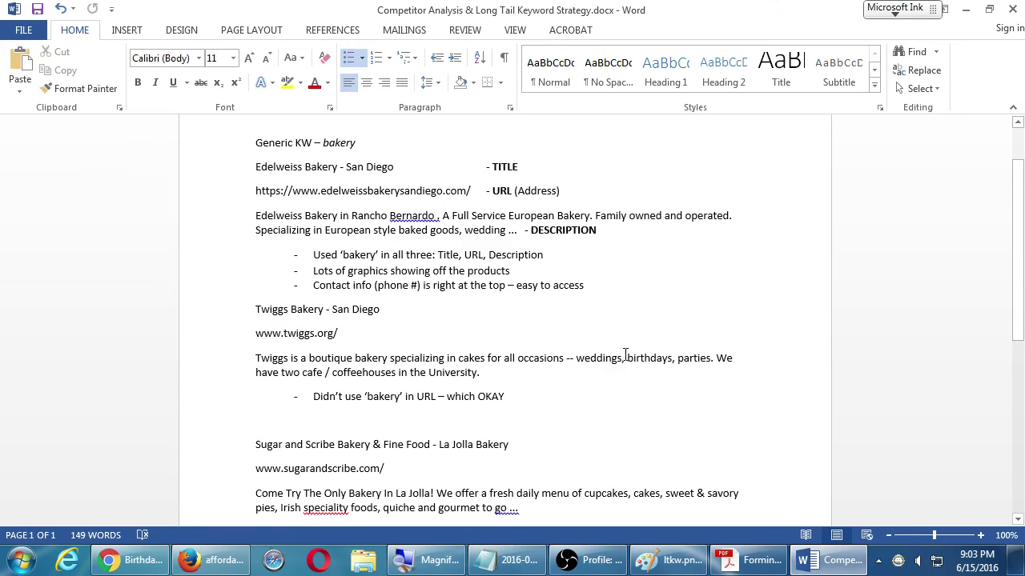
key(Return)
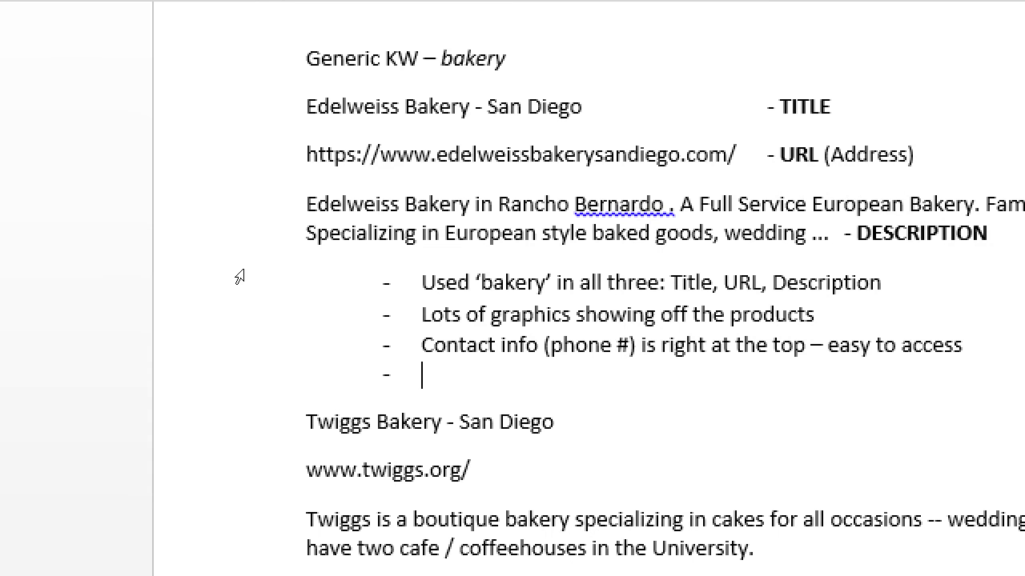
text(Site too busy)
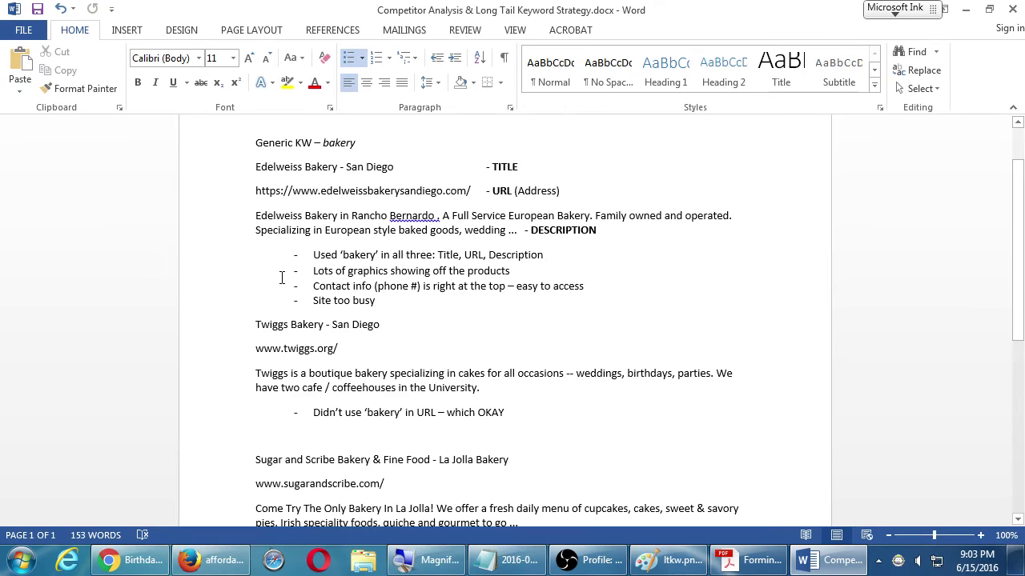
click(751, 561)
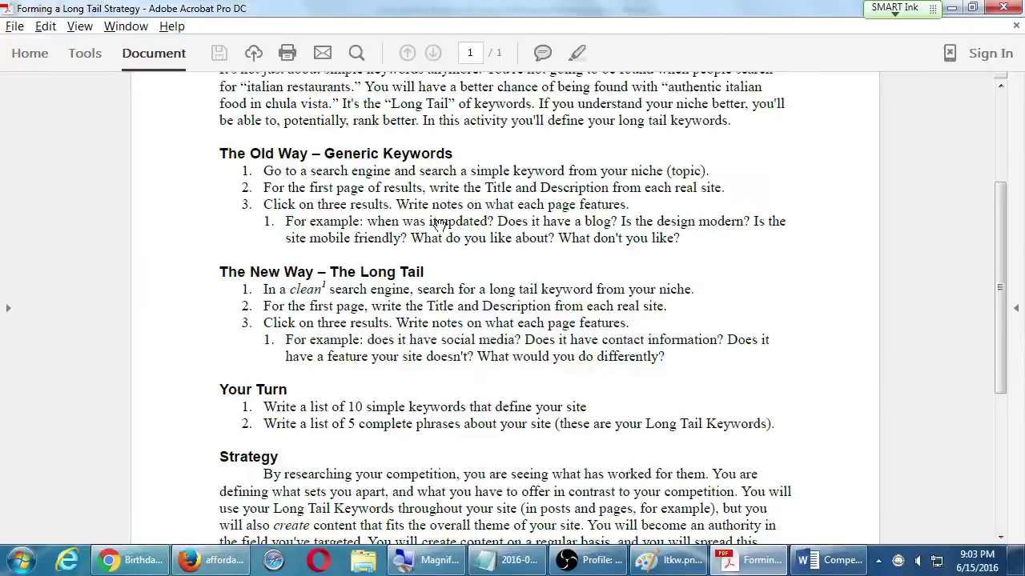
Add a 'Too fonts & colors' bullet below 'Site too busy', then return to the Long Tail PDF
click(825, 565)
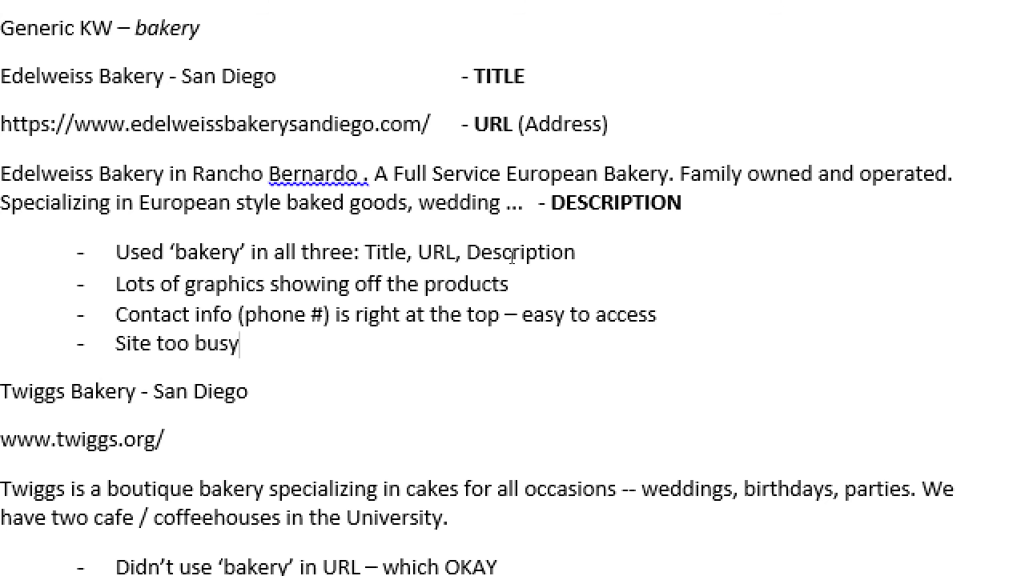
key(Return)
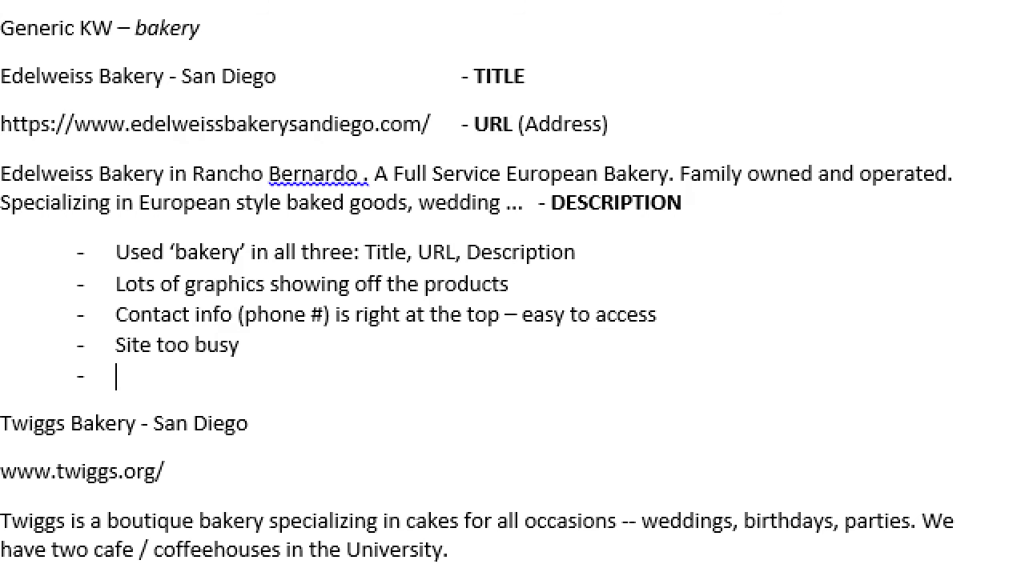
text(Too fonts)
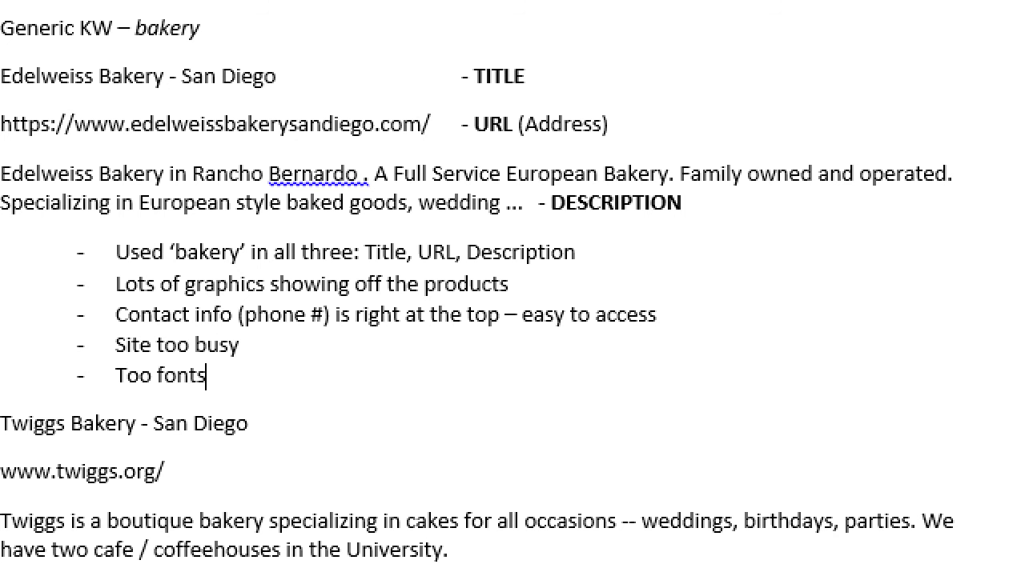
text( & clor)
key(BackSpace)
key(BackSpace)
key(BackSpace)
text(olors)
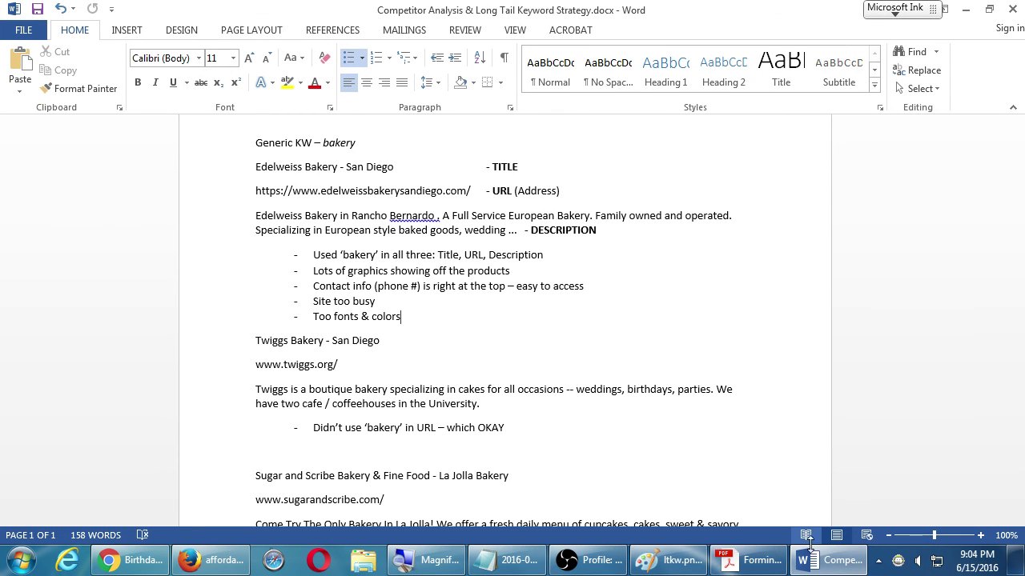
click(749, 562)
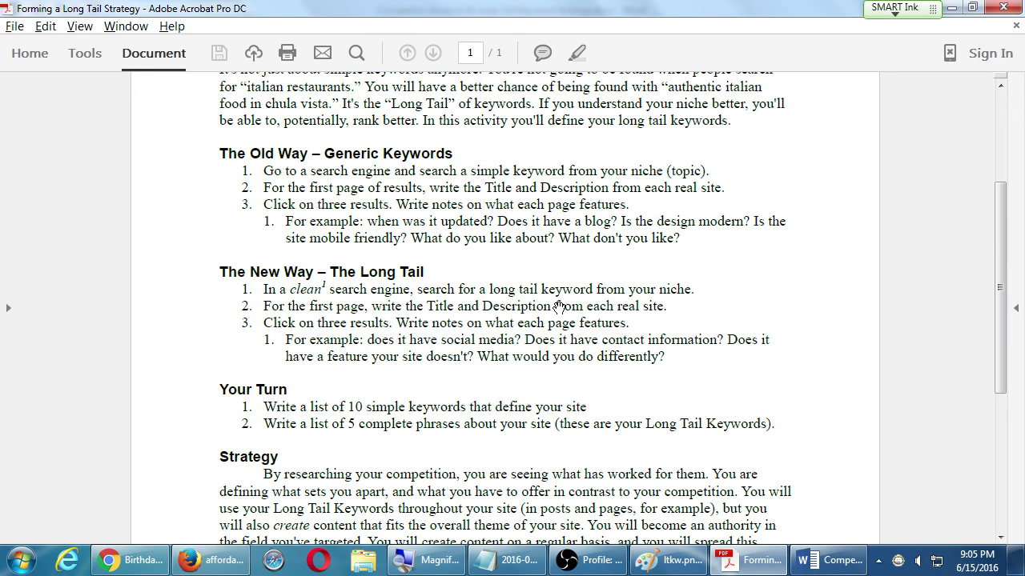
Bring back the Edelweiss home page, clear the banner text selection, then switch to the Long Tail PDF
click(129, 561)
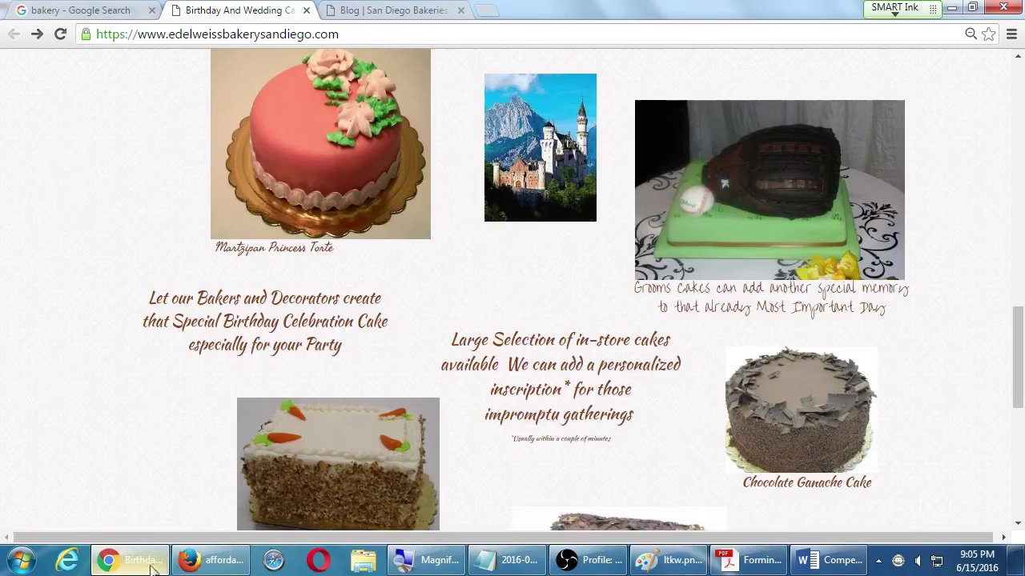
scroll(176, 367, up, 7)
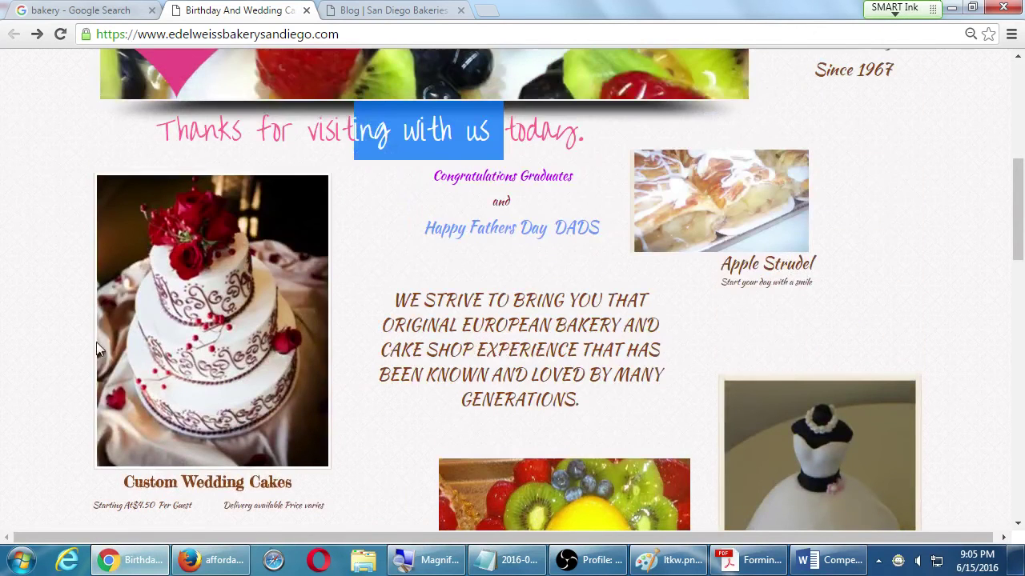
click(69, 305)
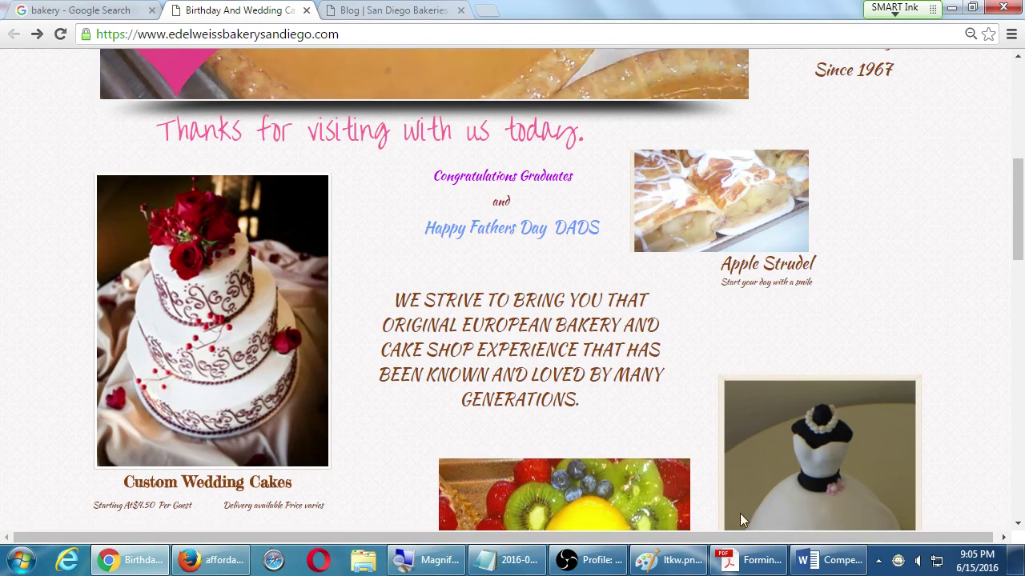
click(735, 565)
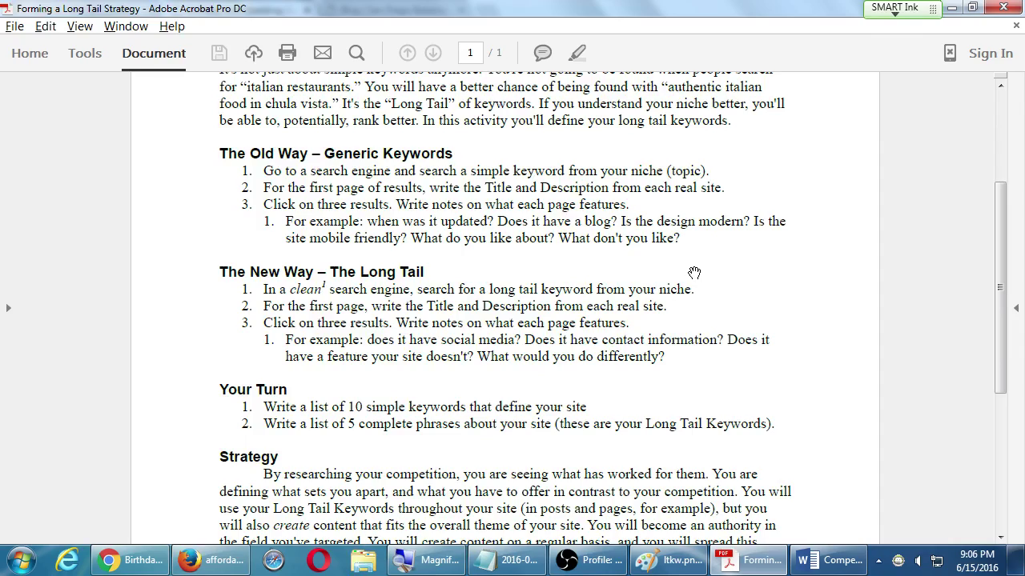
Magnify the screen and scroll the Long Tail handout down to its clean search engine Notes
key(super+plus)
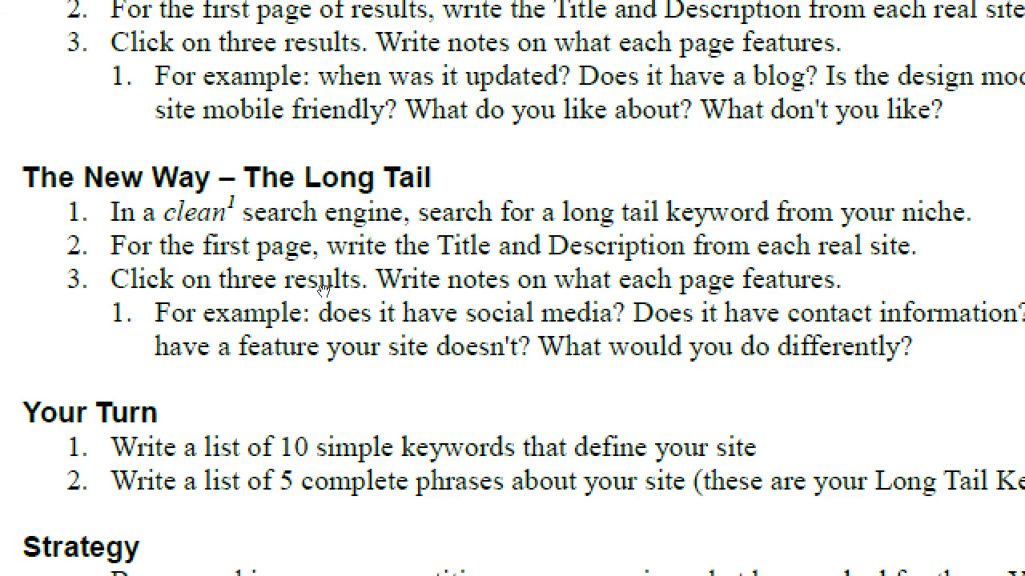
scroll(322, 289, down, 5)
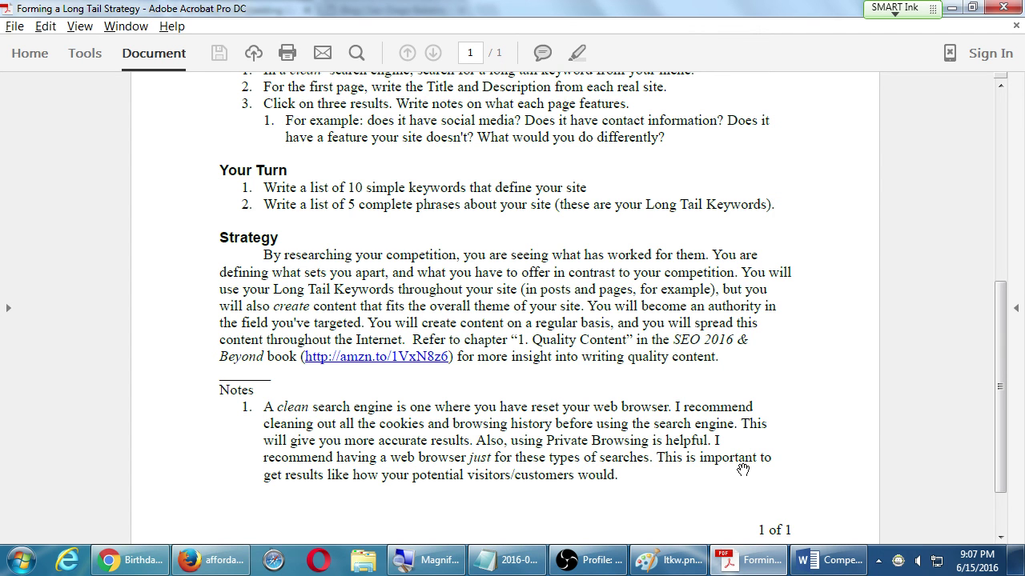
Maximize Firefox on the Bing 'affordable web designers in san diego' results and open, then close, its main menu
click(205, 560)
click(970, 10)
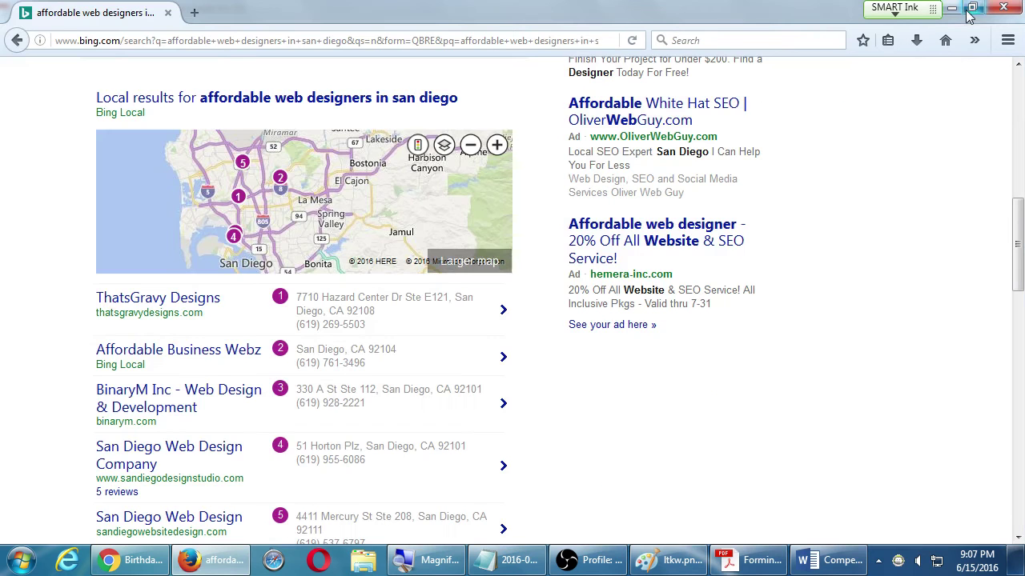
scroll(809, 238, up, 8)
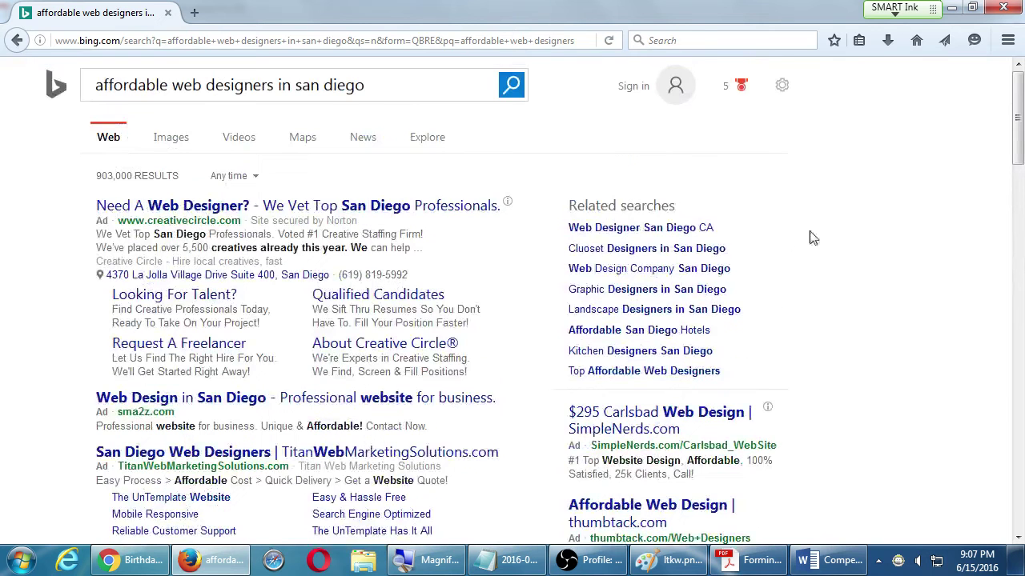
click(1008, 40)
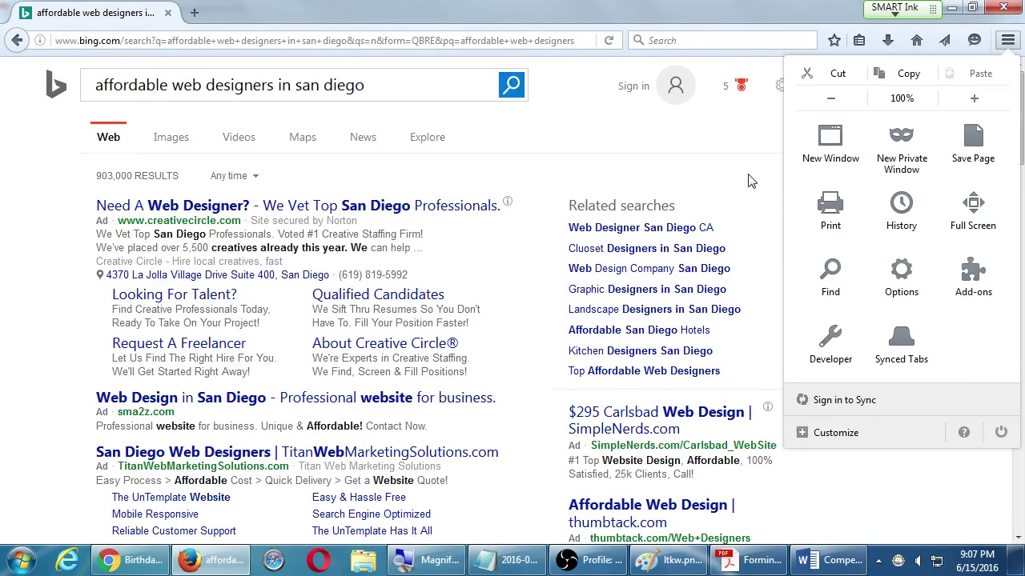
click(744, 146)
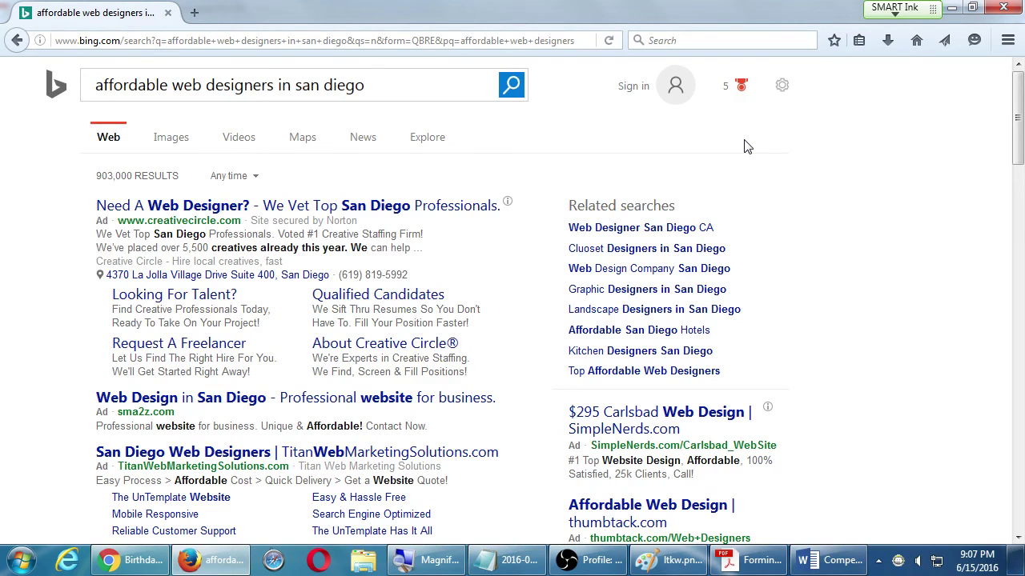
Glance at the Long Tail PDF, then return to Firefox and reopen its main menu
click(772, 558)
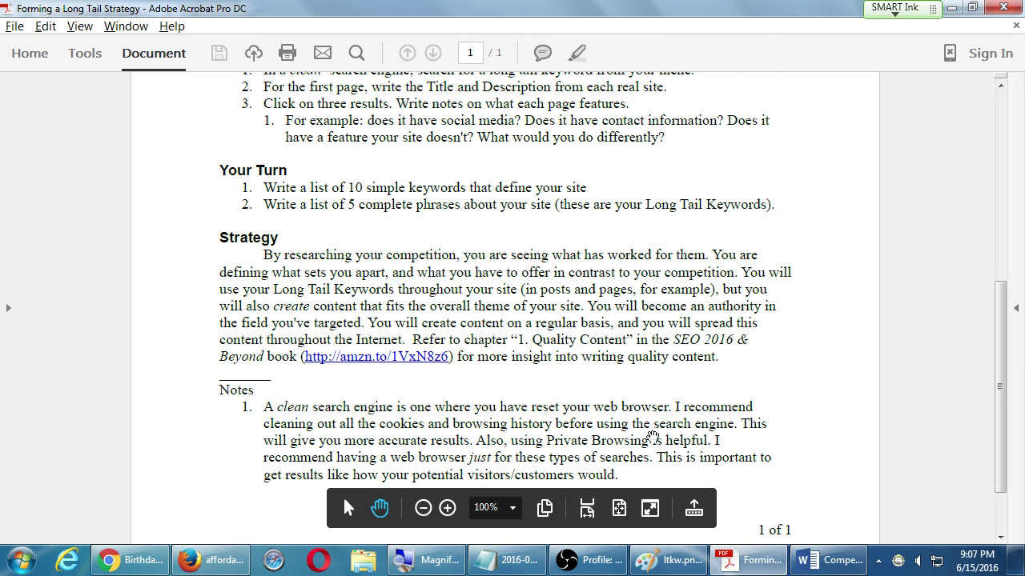
click(211, 560)
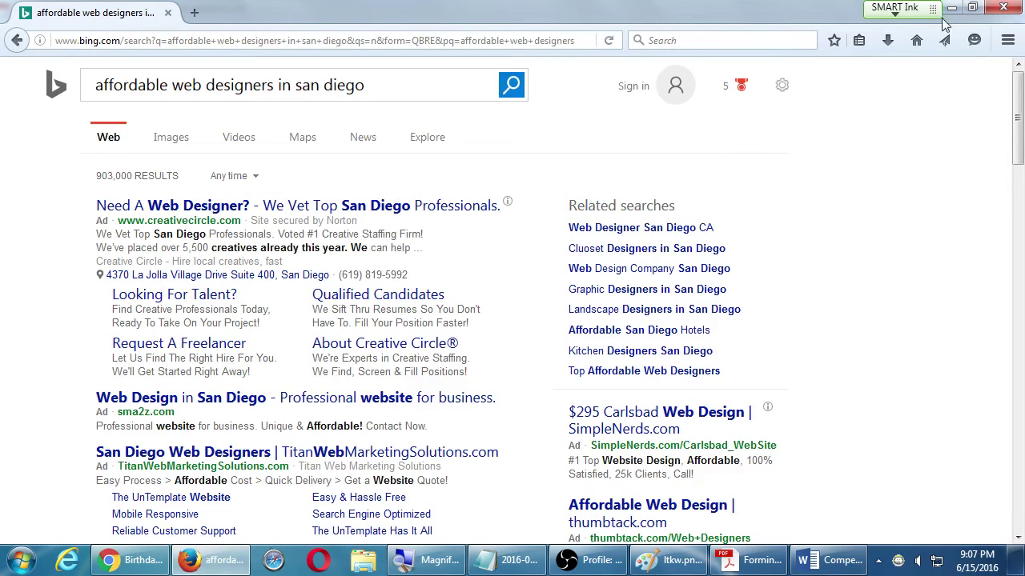
click(1008, 40)
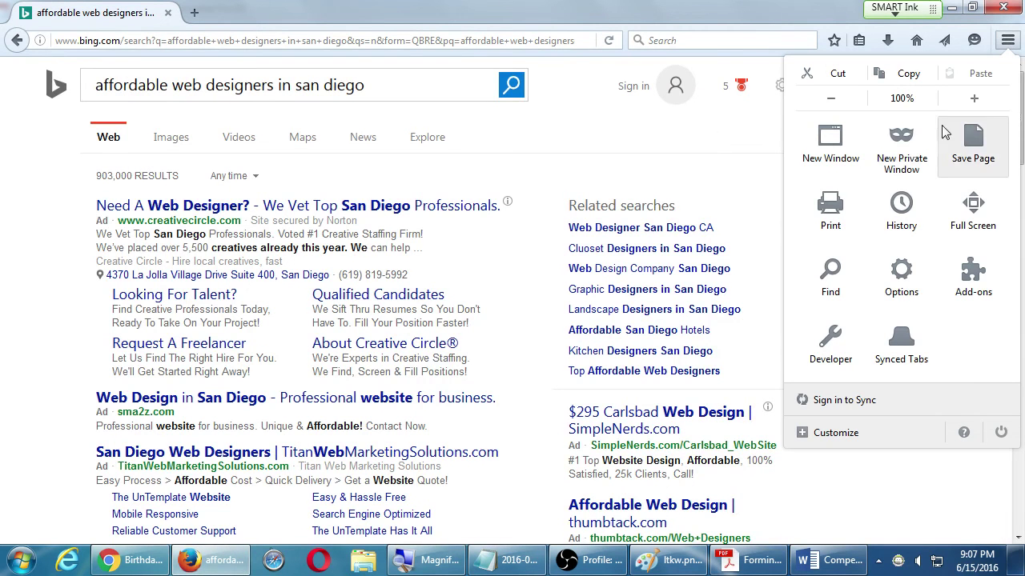
Open a private Firefox window, type a search in its address bar, then return to the Bing results
click(913, 160)
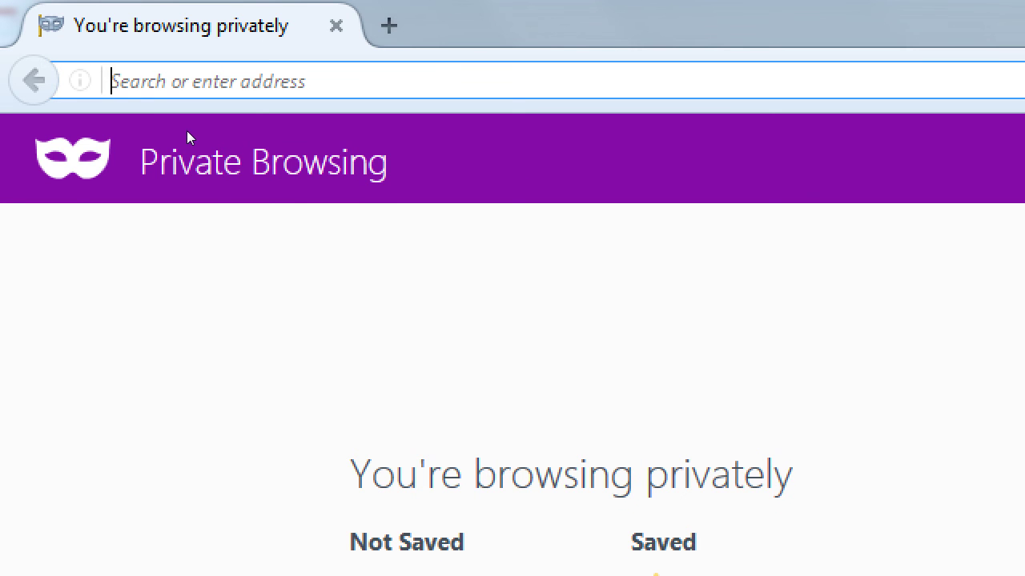
text(tiggs)
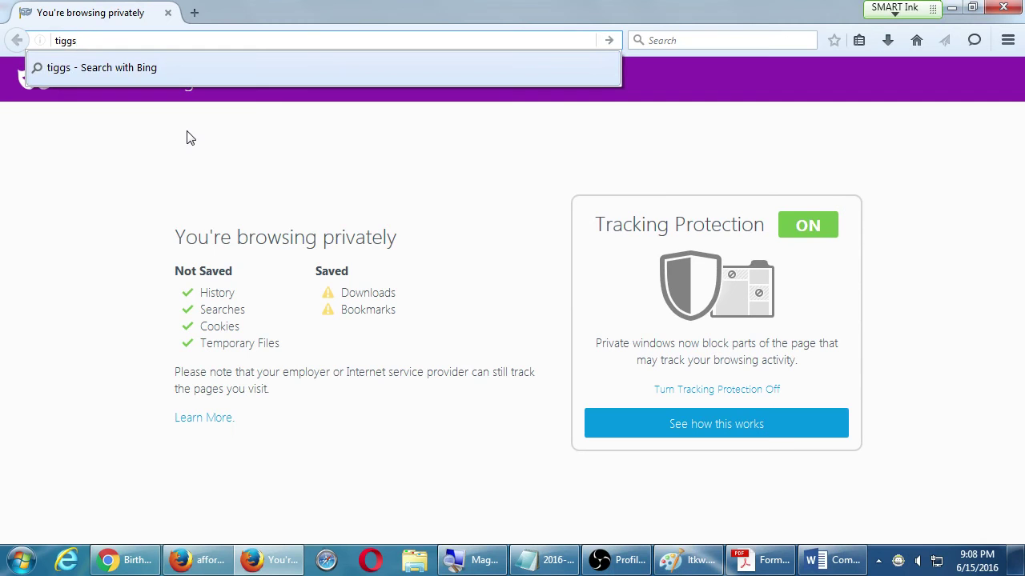
key(BackSpace)
key(BackSpace)
key(BackSpace)
key(BackSpace)
text(w)
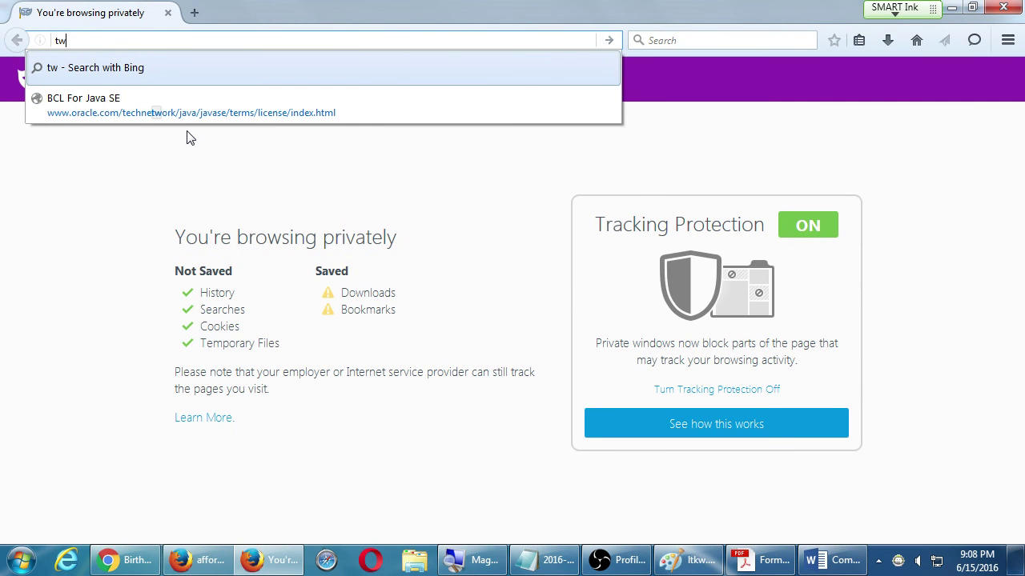
click(200, 560)
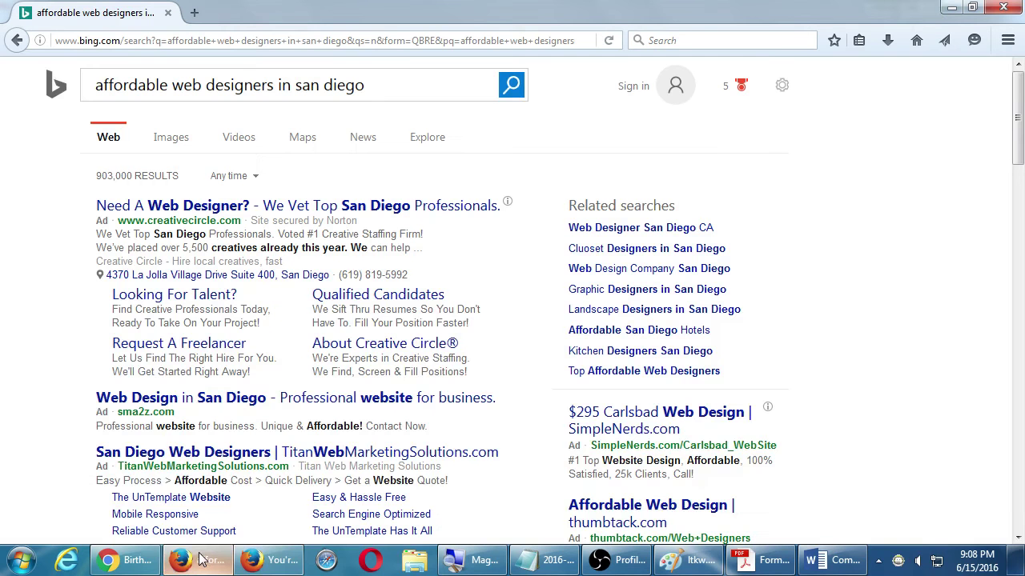
Open a Chrome incognito window with 'tw' in the omnibox, then return to the Long Tail Strategy PDF
click(144, 561)
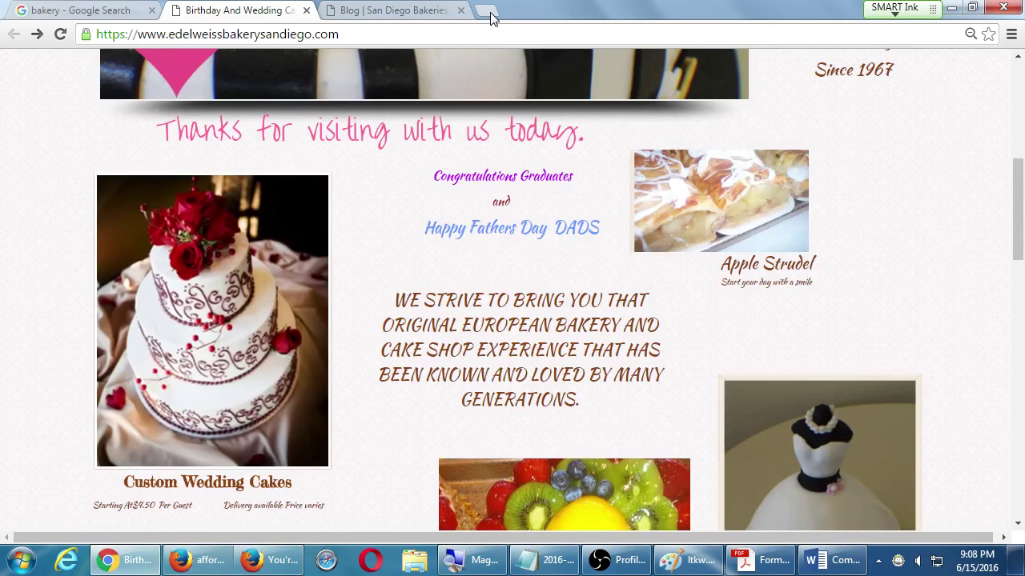
key(ctrl+shift+n)
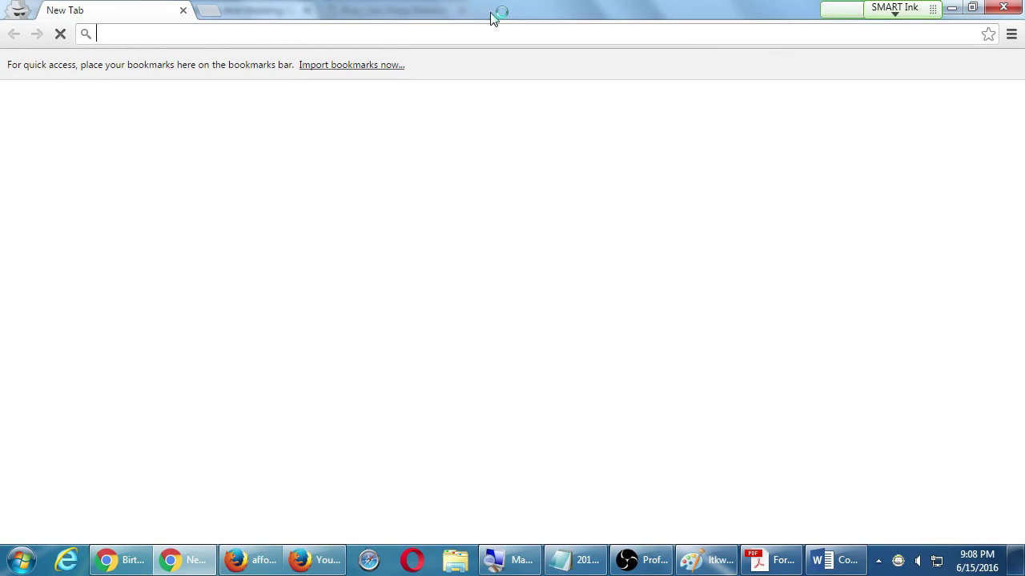
text(tw)
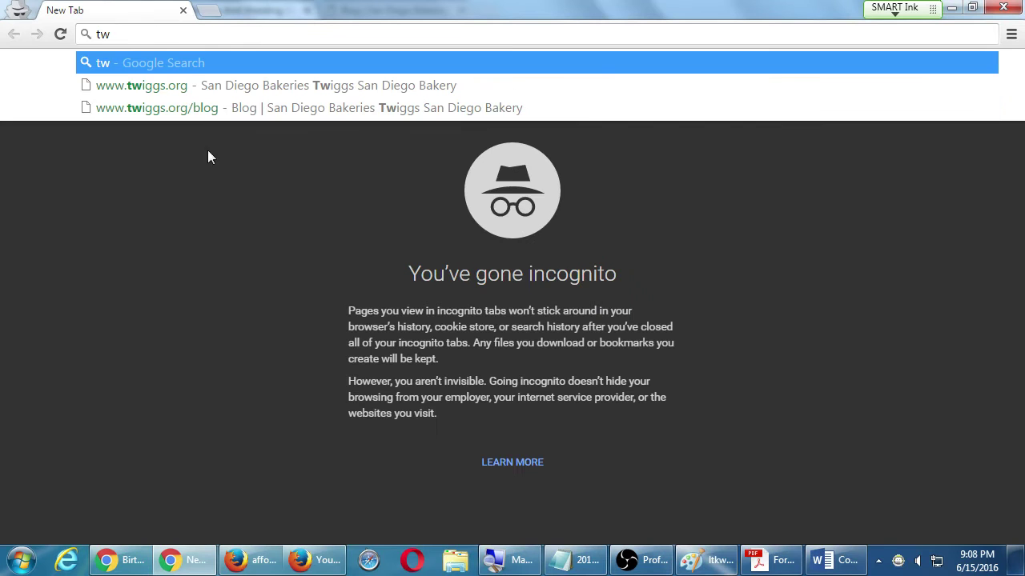
click(250, 204)
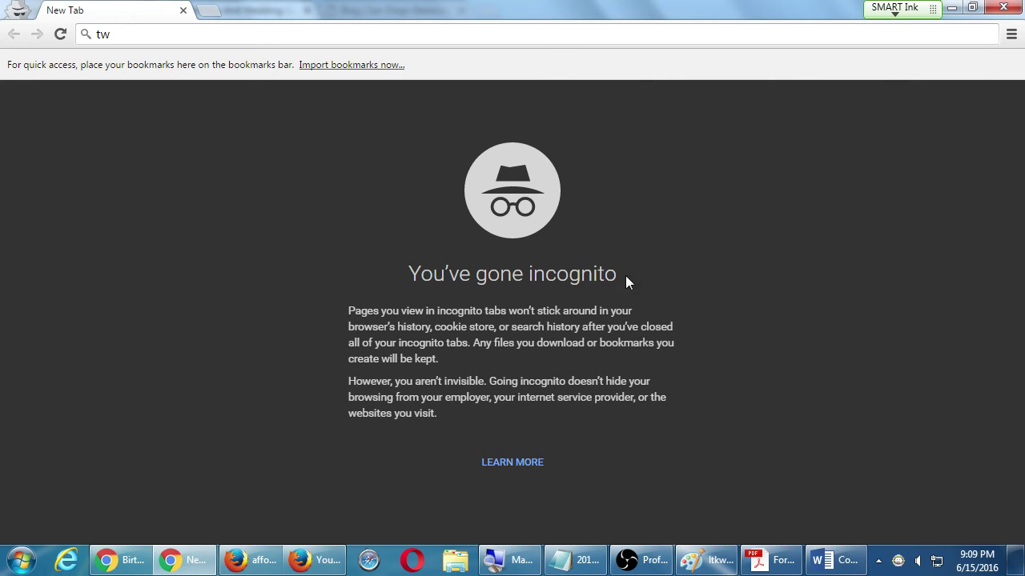
click(793, 562)
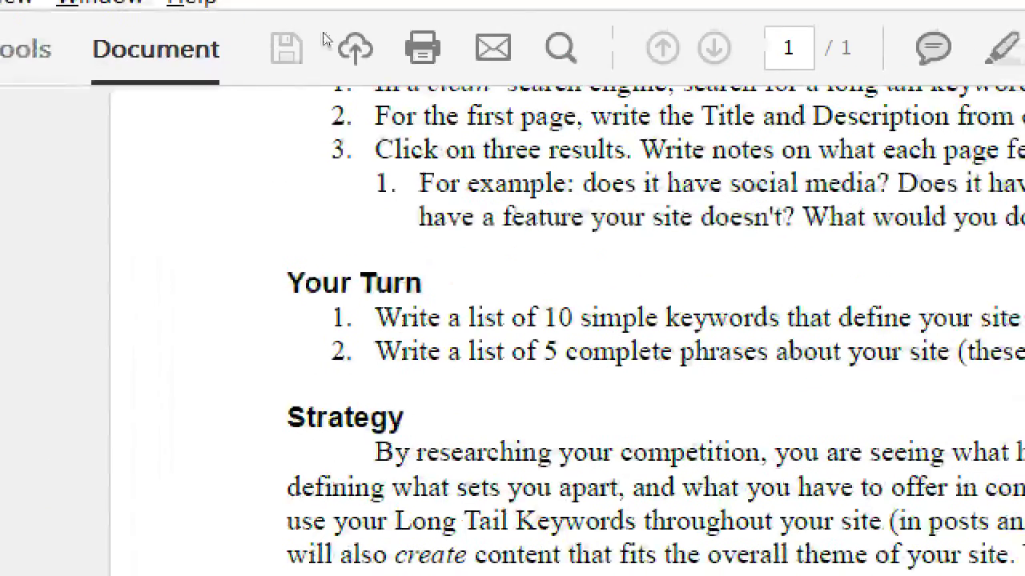
Scroll the handout up to reread its Strategy and Notes sections
scroll(339, 253, up, 5)
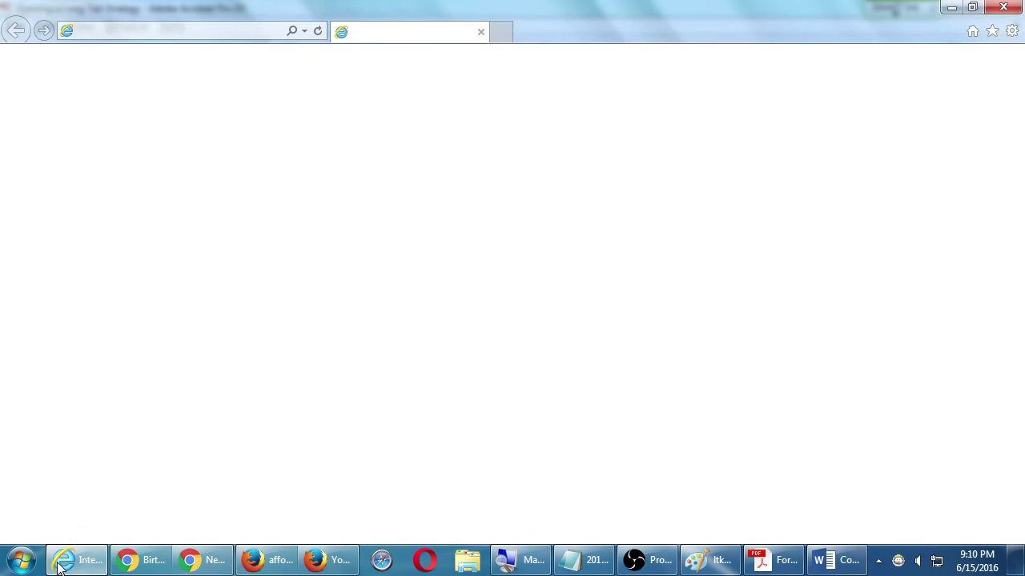
Bring Internet Explorer to the front and load bing.com
click(60, 565)
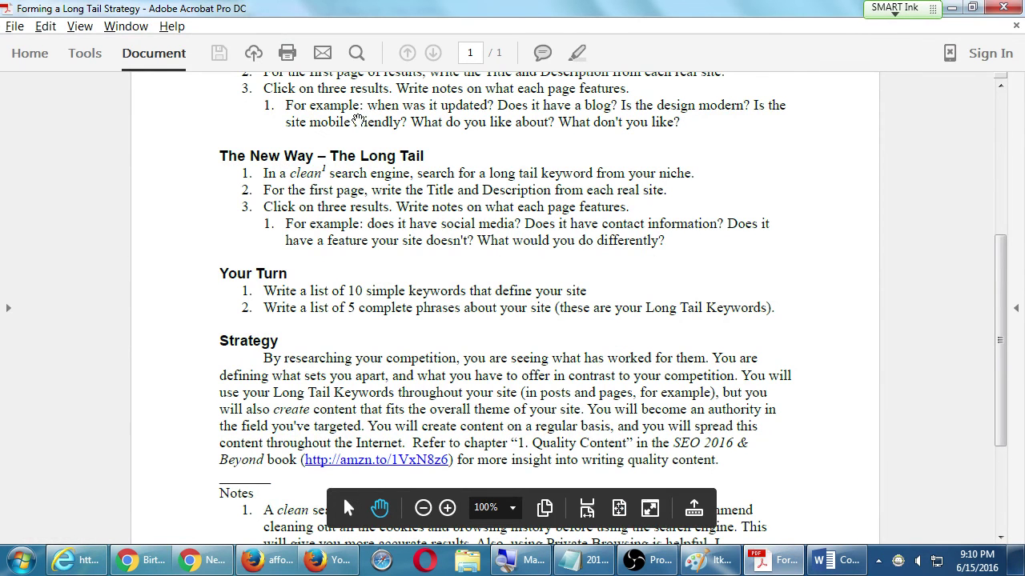
click(469, 173)
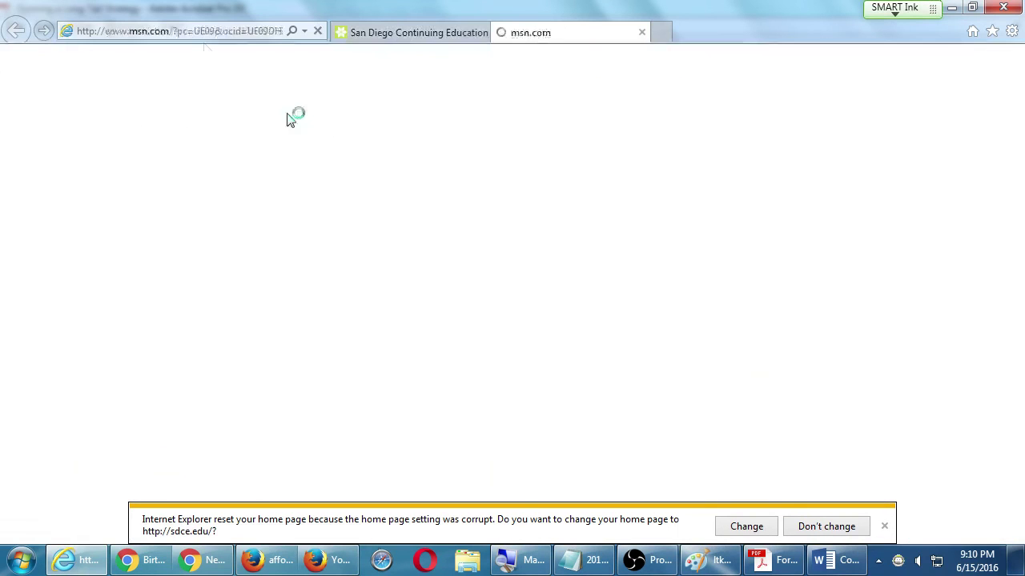
click(201, 34)
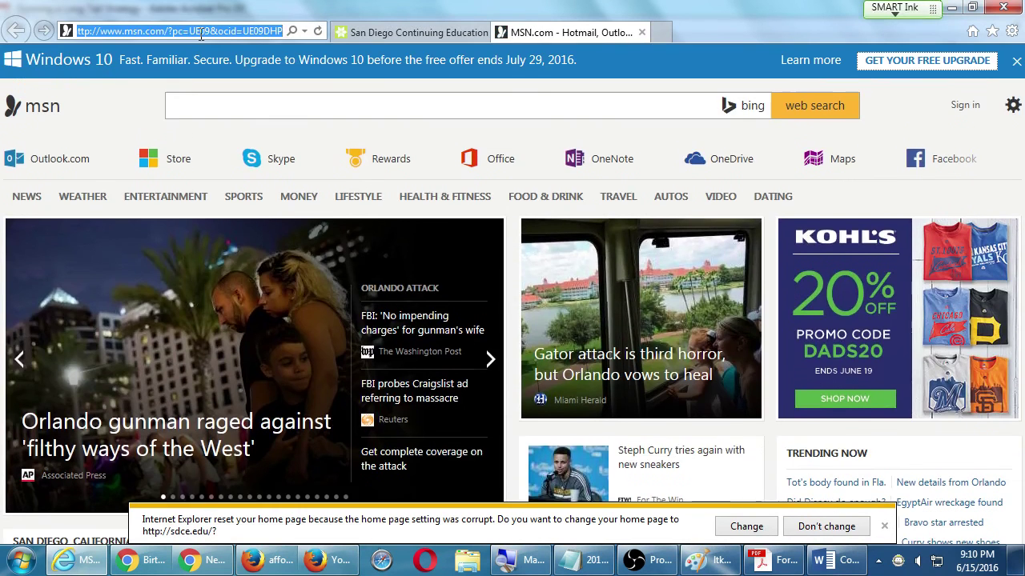
text(bing.com)
key(Return)
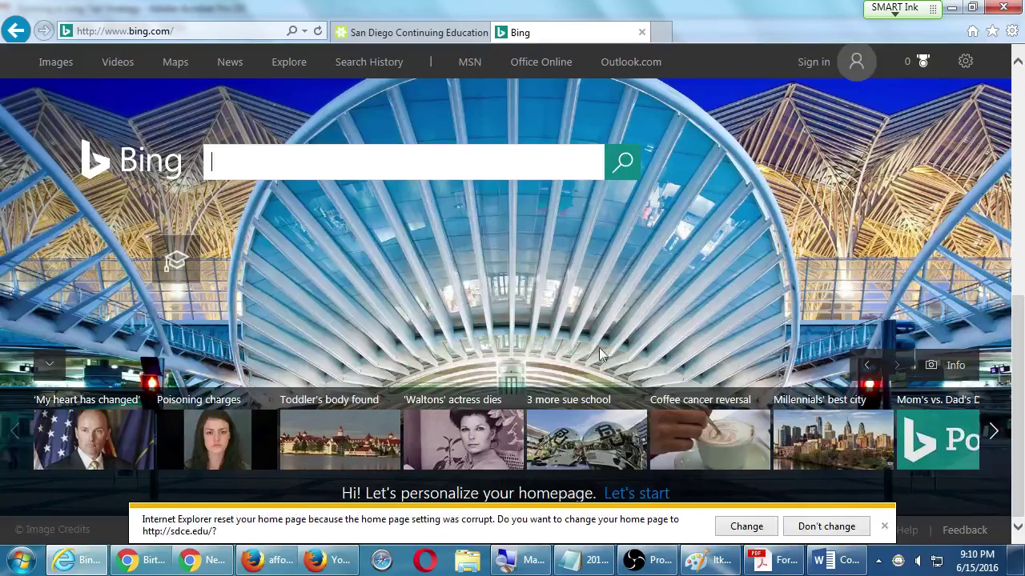
Search Bing for 'san diego bakery for custom cakes', select the query, and dismiss the add-on bar
click(765, 559)
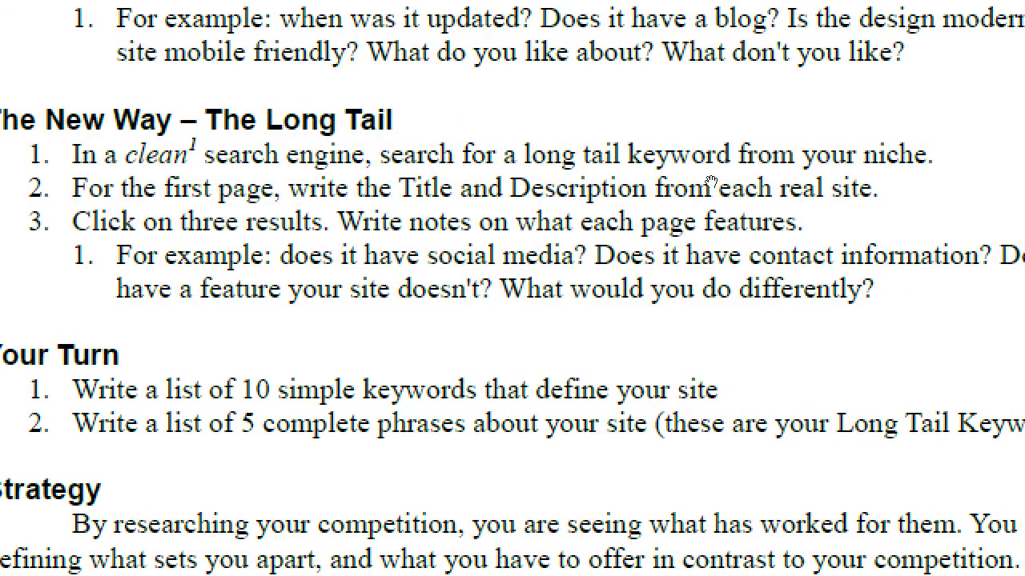
key(alt+Tab)
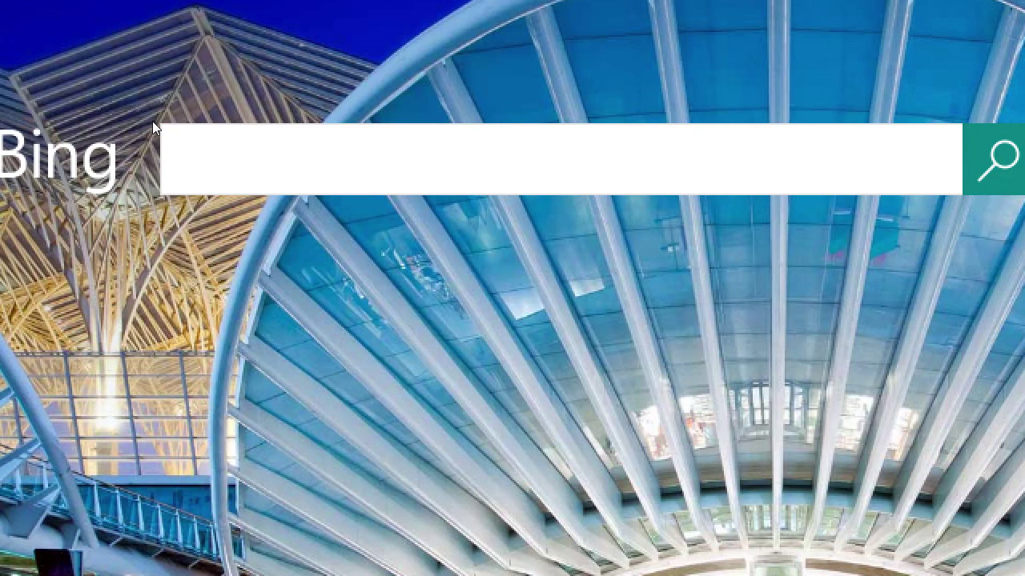
text(san diego bak)
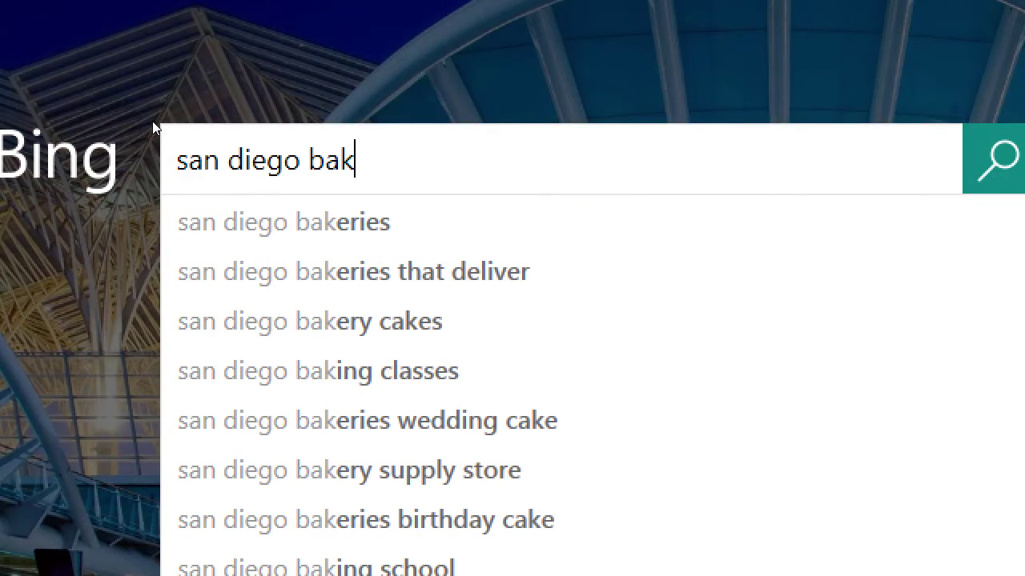
text(ery for )
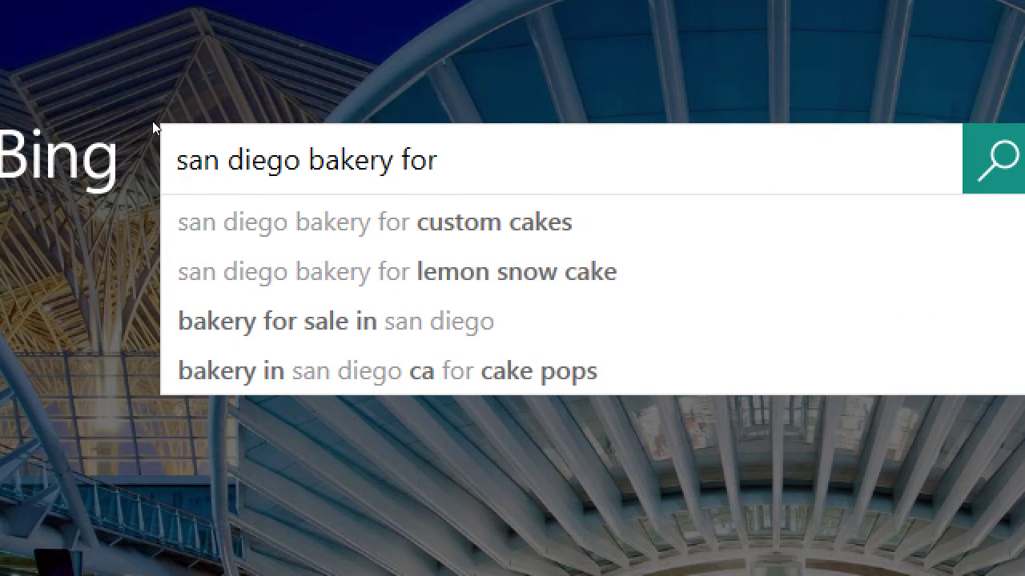
text(custom cakes)
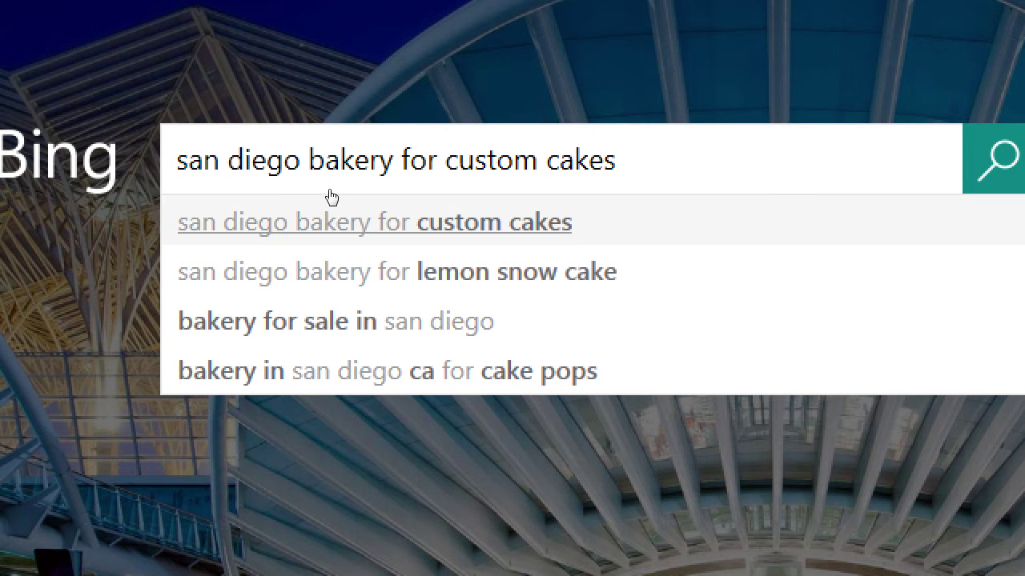
key(Return)
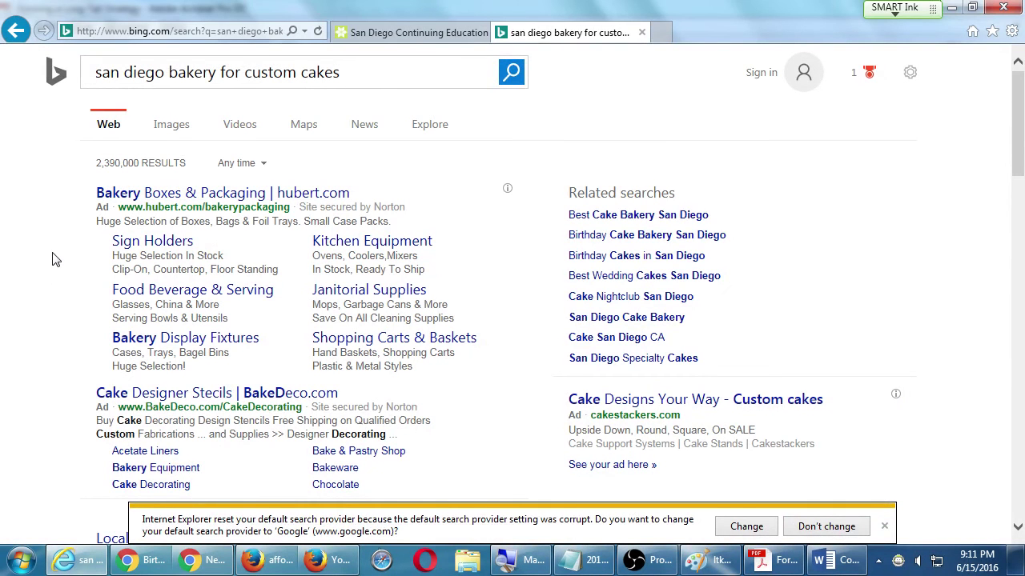
drag(386, 63, 40, 87)
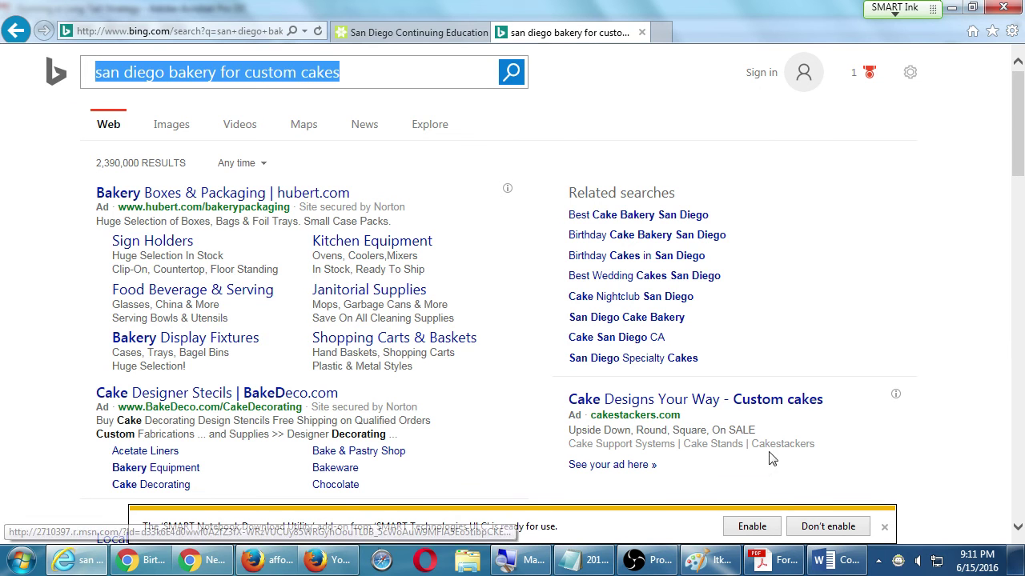
click(831, 525)
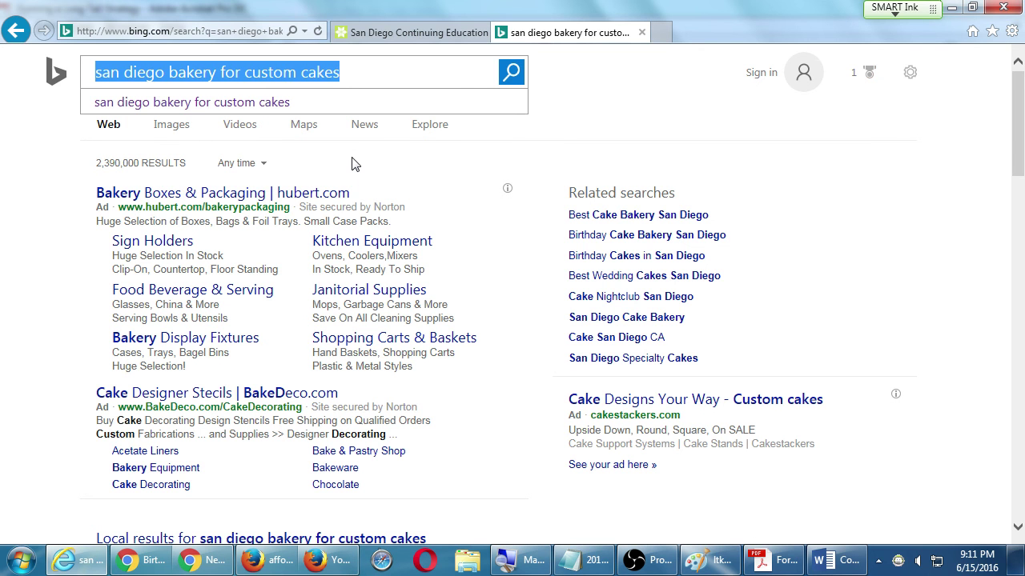
Open a new tab on google.com and paste in the 'san diego bakery for custom cakes' query
key(ctrl+t)
text(google.com)
key(Return)
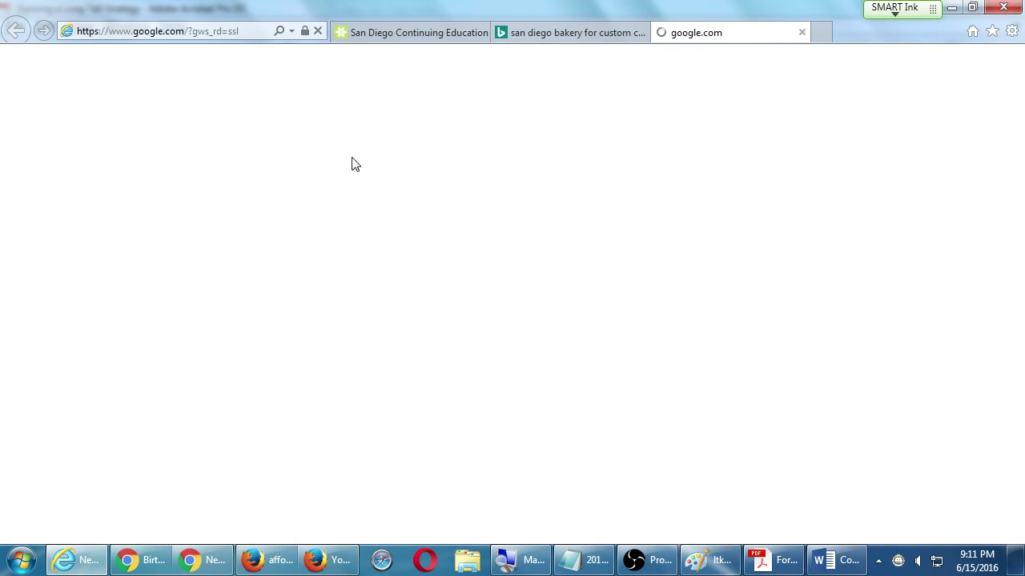
text(san diego bakery for custom cakes)
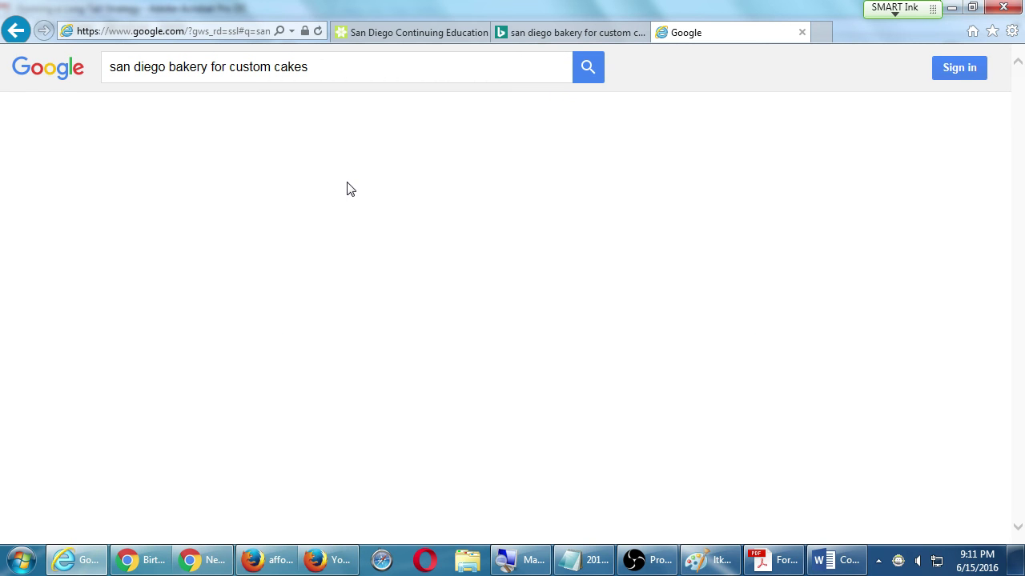
Scroll through Google's results, highlighting 'with San Diego's finest venues' in Flour Power's description
scroll(75, 304, down, 2)
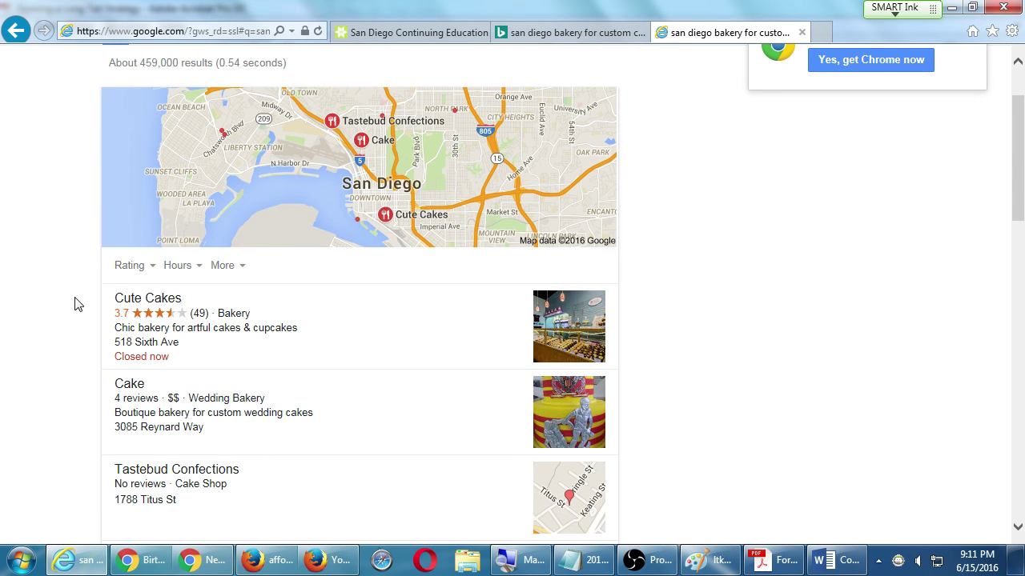
scroll(72, 288, down, 5)
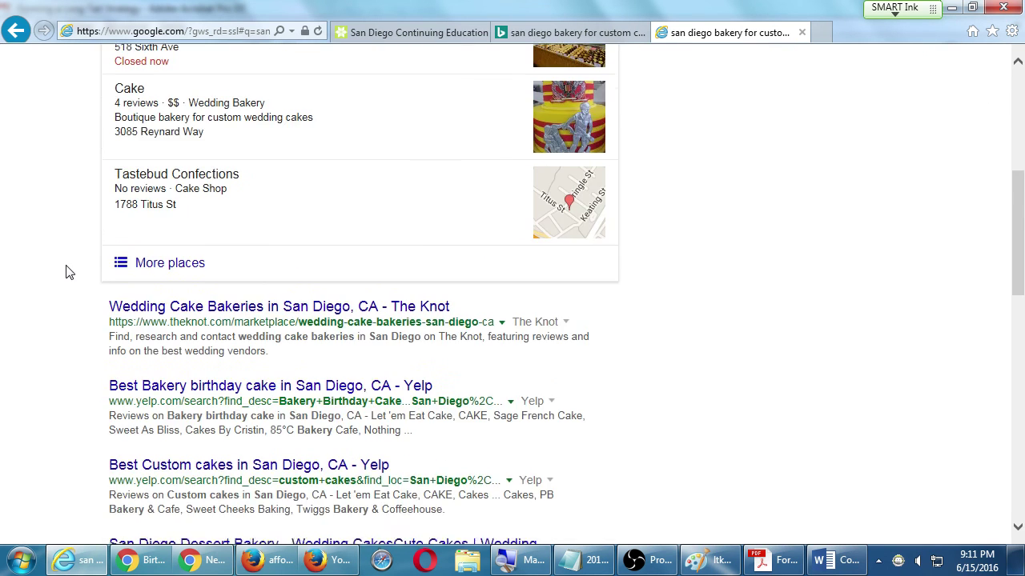
scroll(66, 272, down, 1)
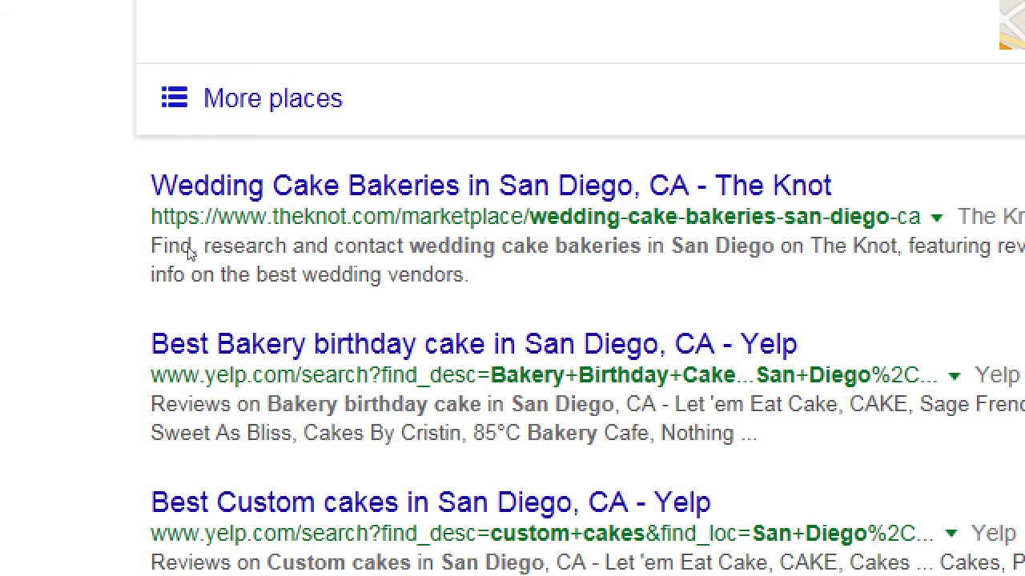
scroll(192, 256, up, 10)
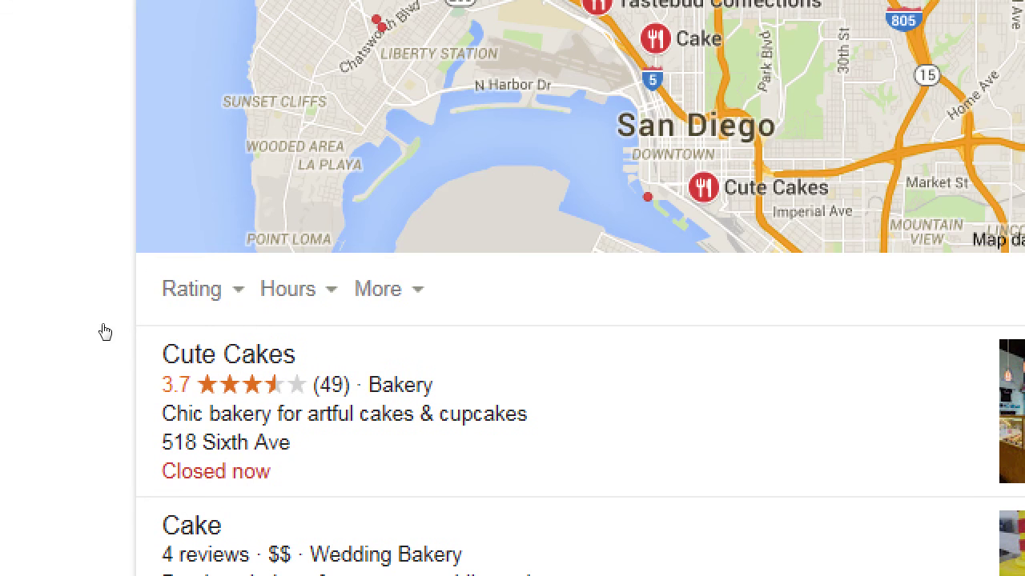
scroll(64, 277, down, 10)
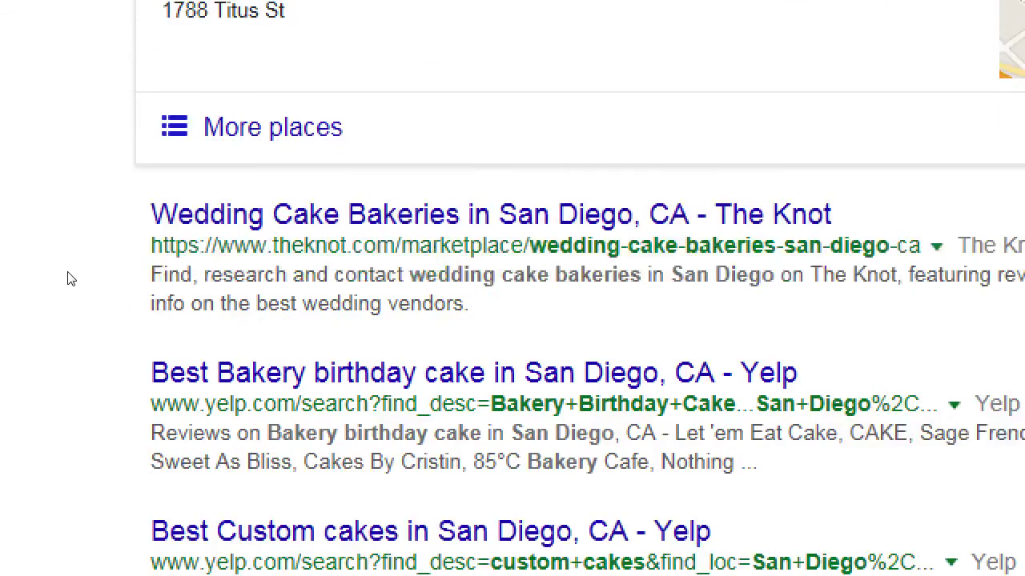
scroll(69, 279, down, 1)
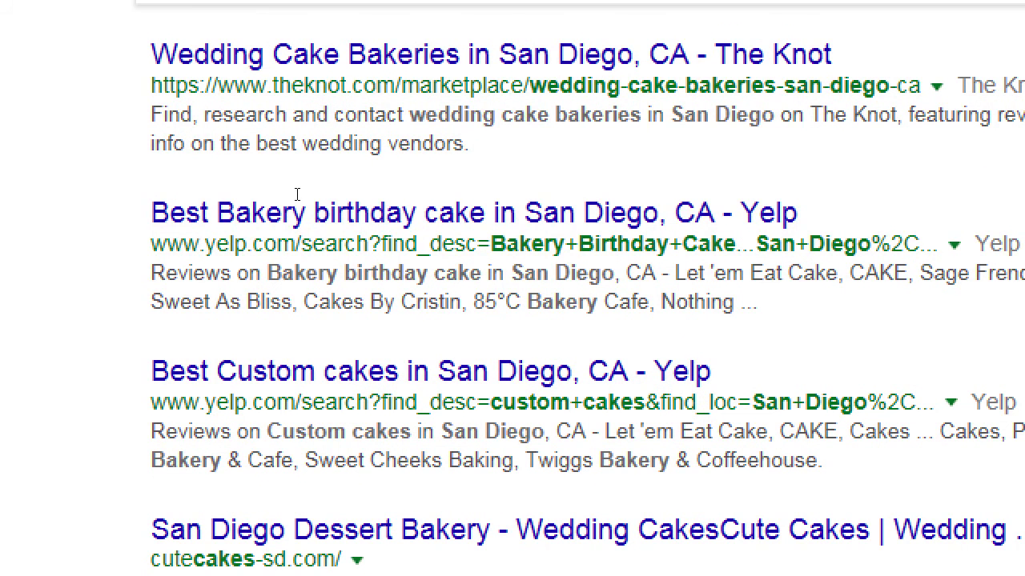
scroll(234, 289, down, 3)
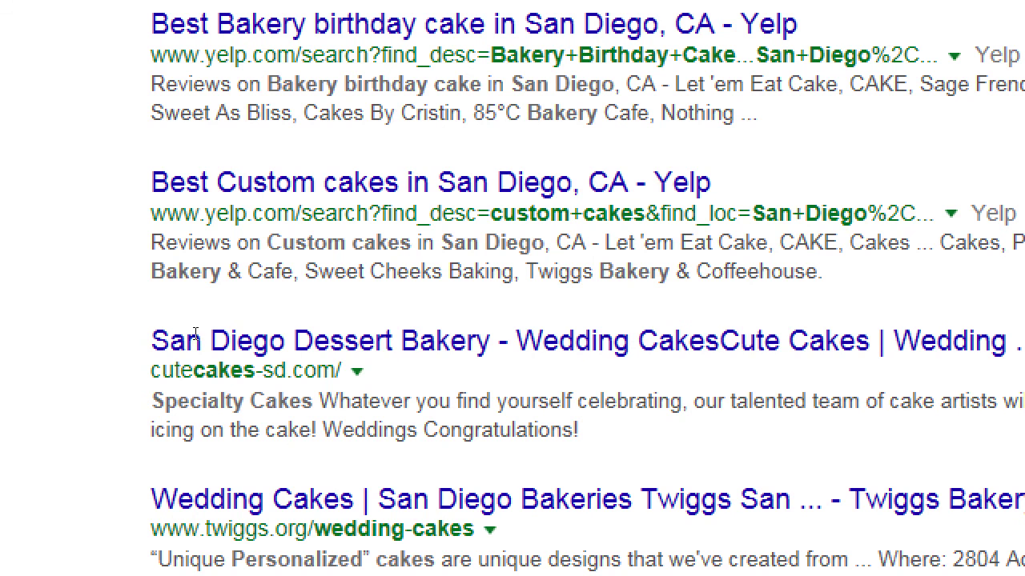
scroll(192, 336, down, 1)
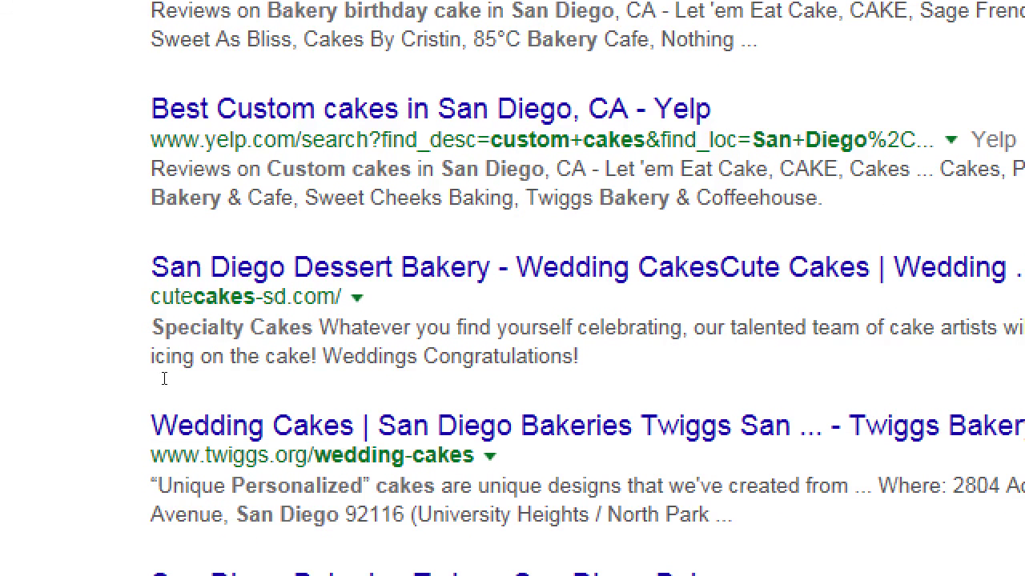
scroll(160, 377, down, 1)
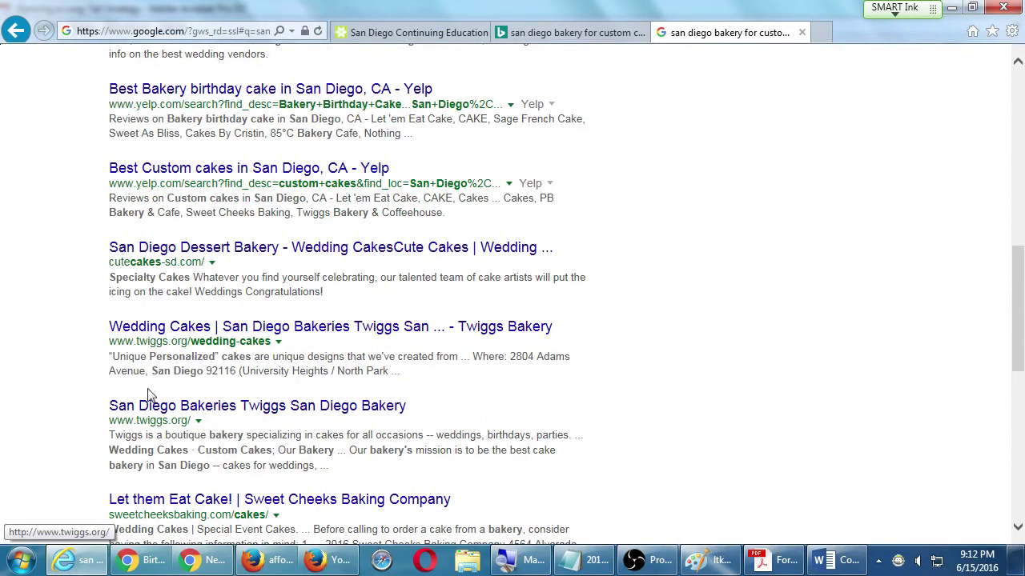
scroll(75, 334, down, 1)
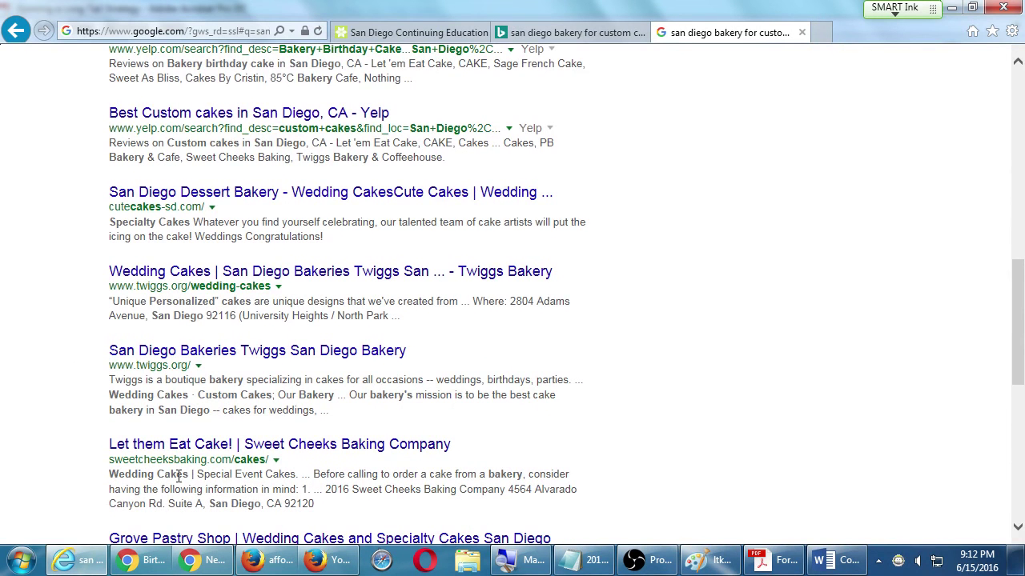
scroll(44, 389, down, 2)
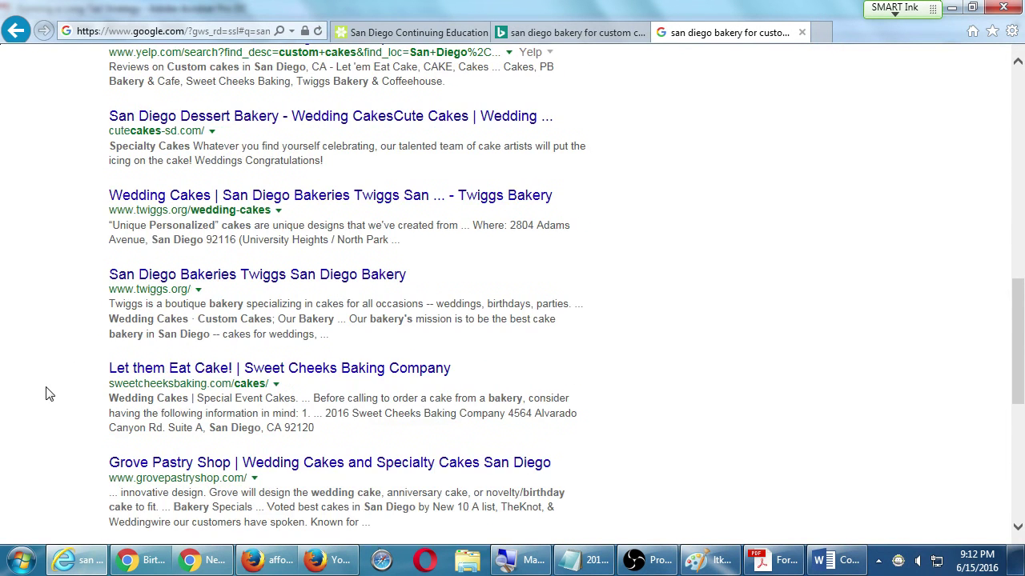
scroll(52, 393, down, 1)
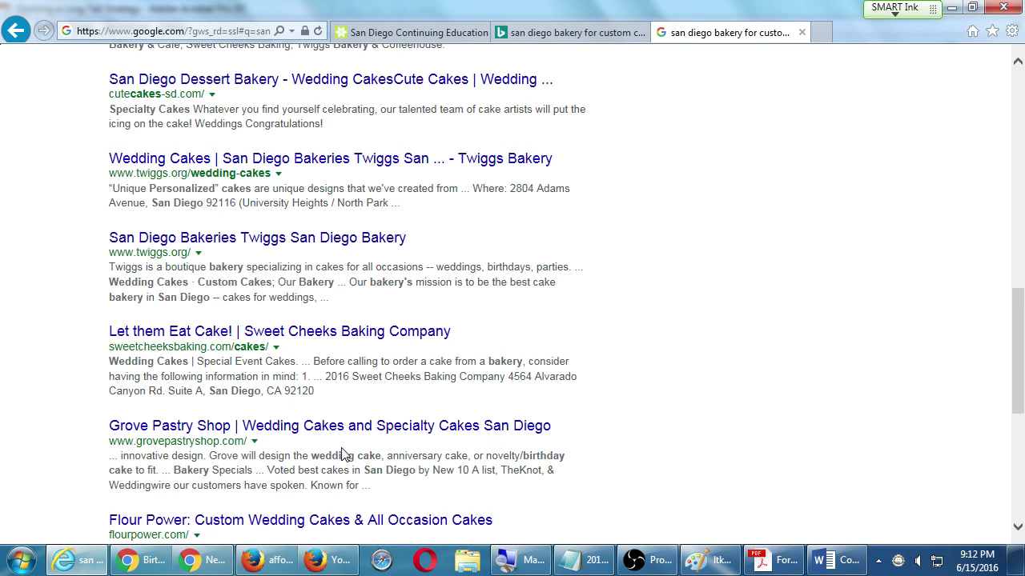
scroll(729, 344, up, 15)
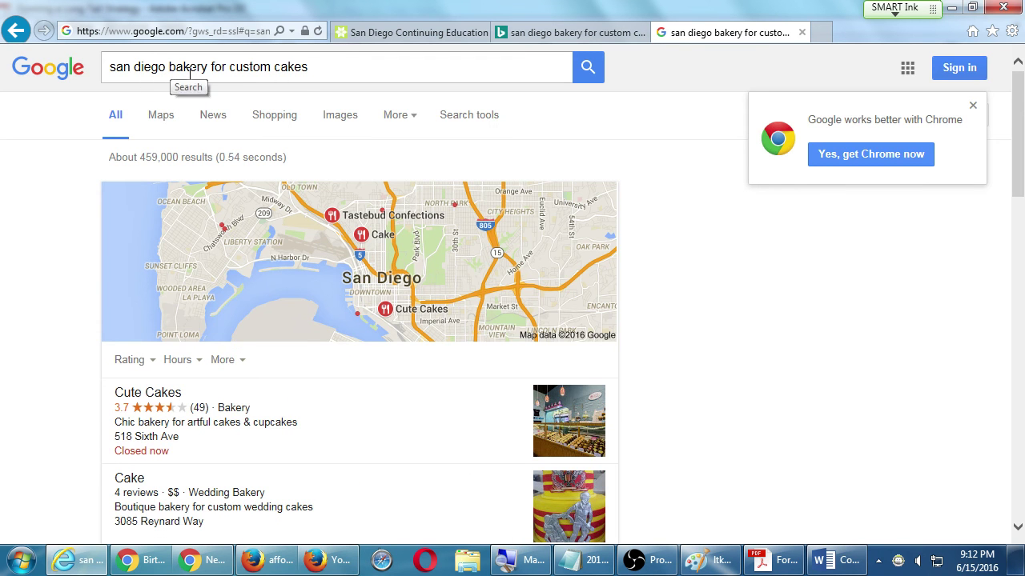
scroll(83, 196, down, 15)
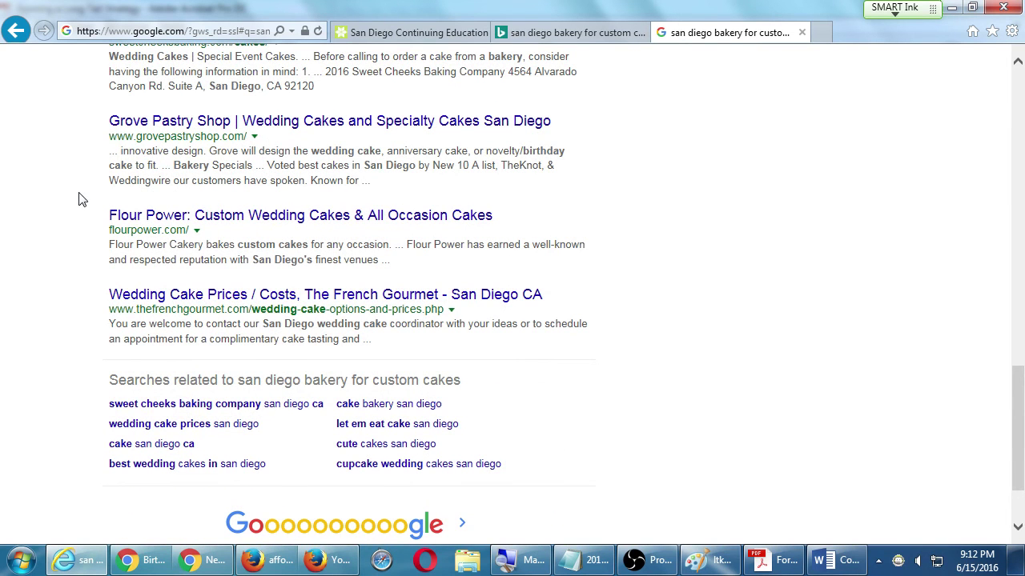
drag(229, 260, 368, 265)
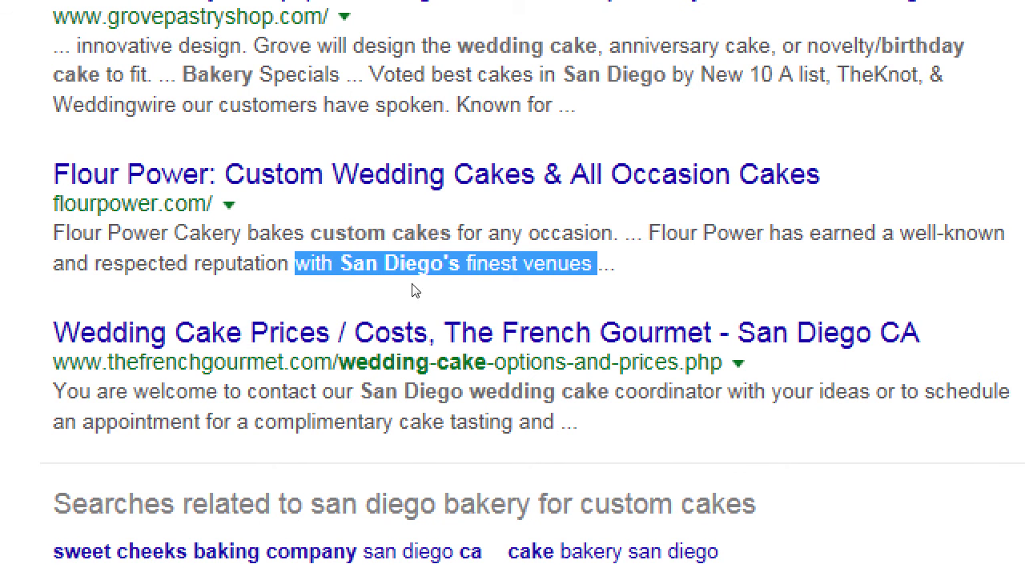
click(460, 271)
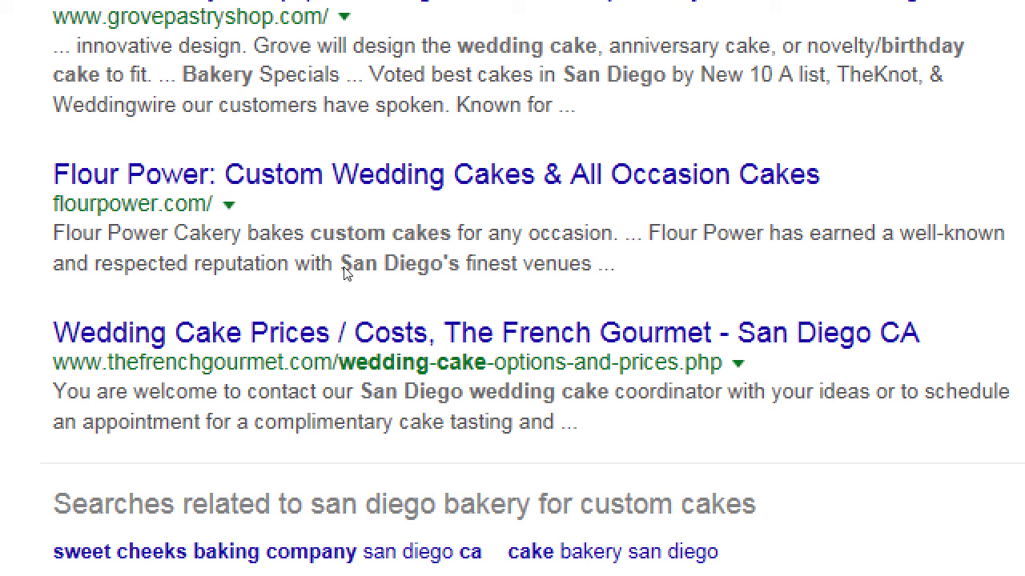
scroll(338, 133, up, 3)
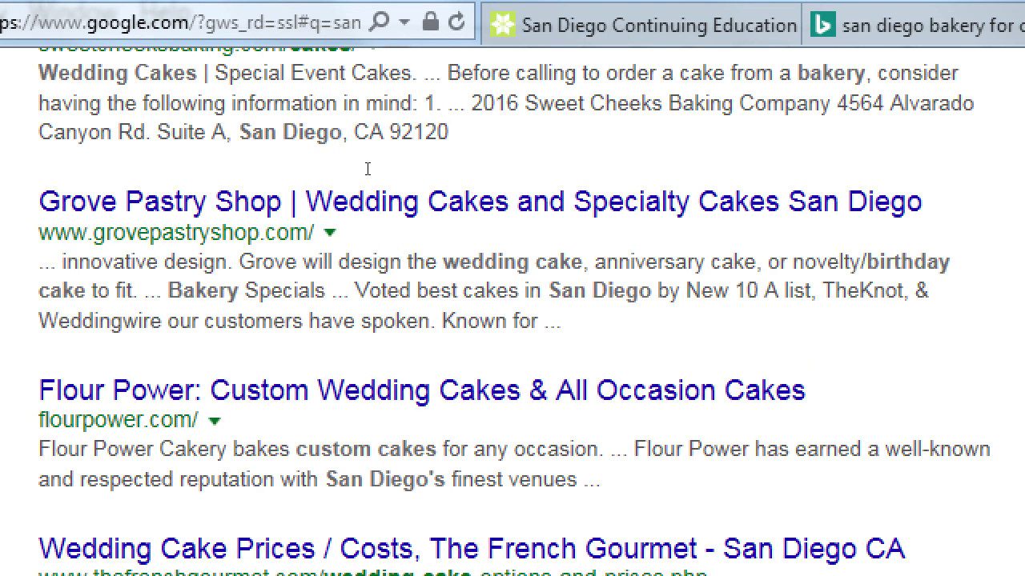
scroll(368, 172, up, 2)
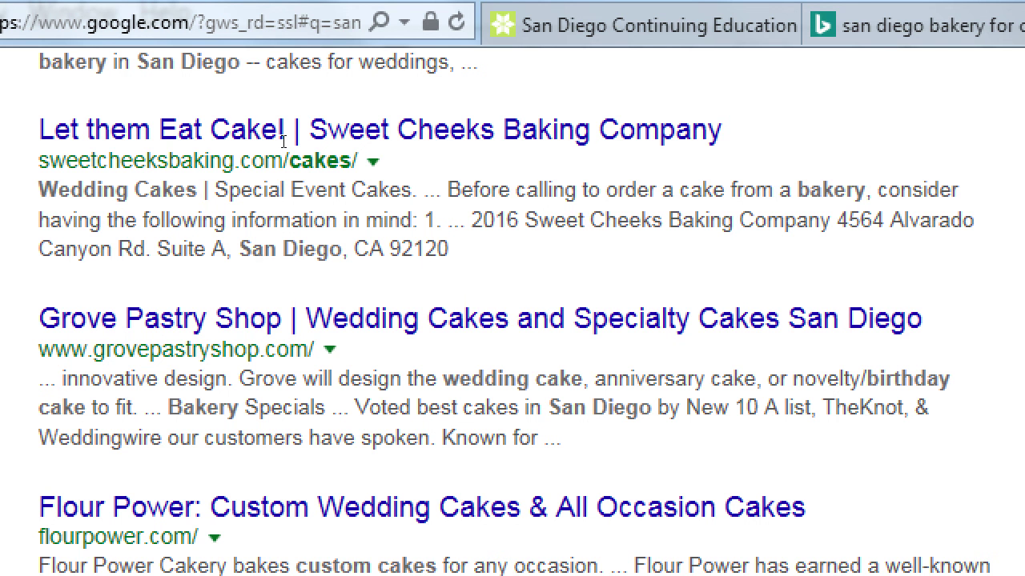
Briefly highlight the Grove Pastry Shop description and the Sweet Cheeks street address
drag(373, 245, 114, 214)
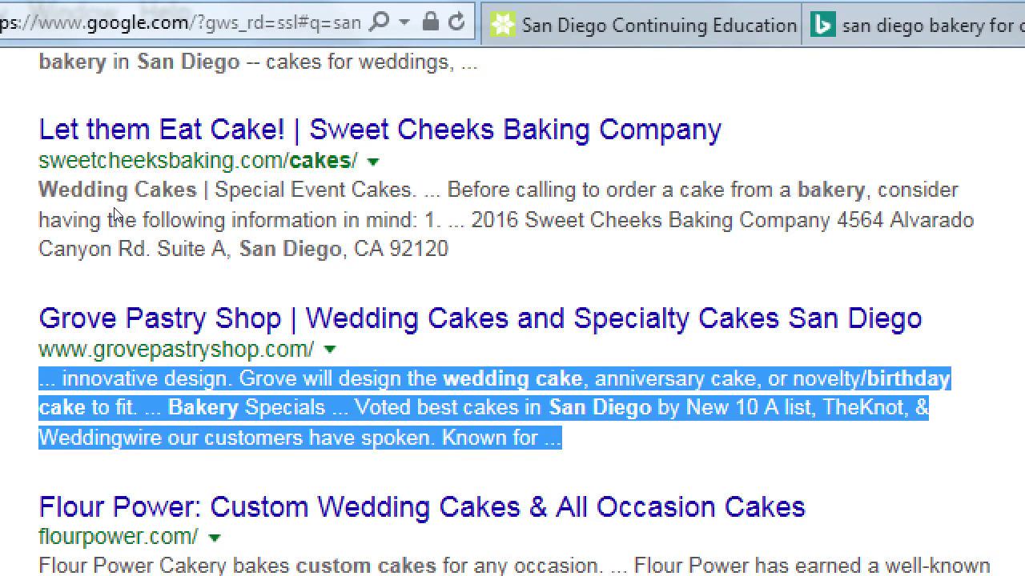
click(150, 216)
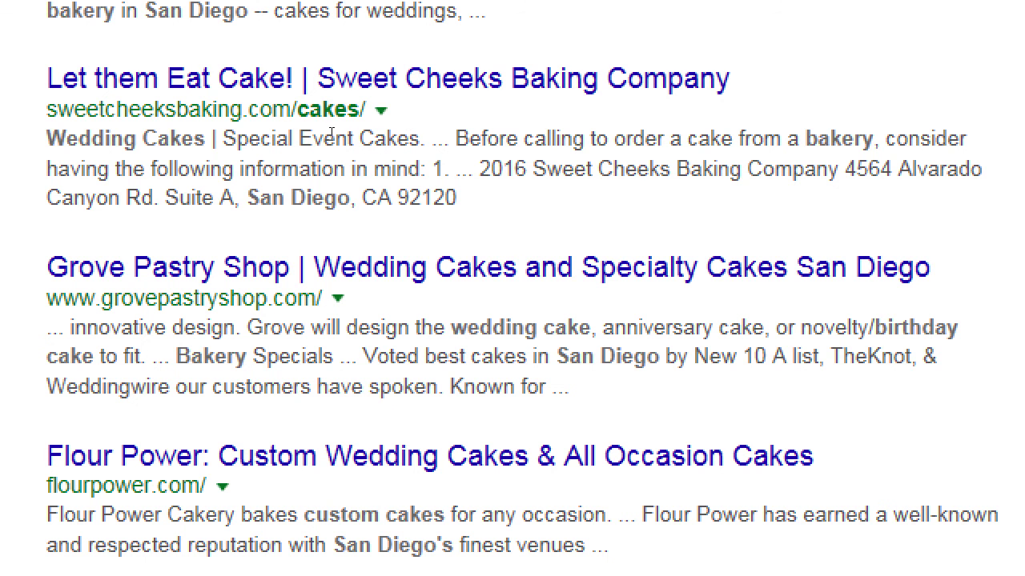
drag(839, 169, 456, 198)
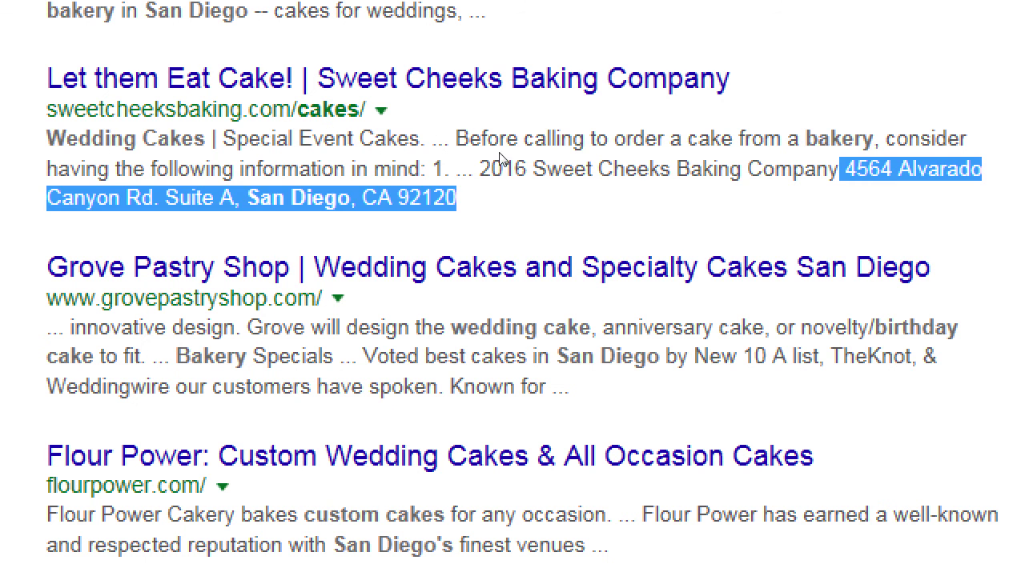
click(494, 159)
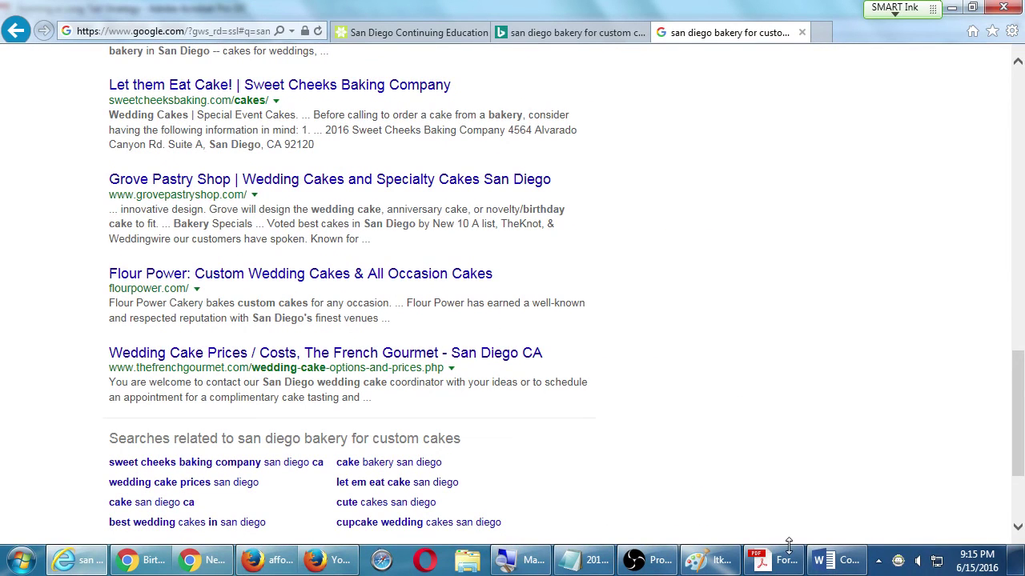
Copy the whole Sweet Cheeks Baking Company result and bring the Word competitor notes forward
scroll(579, 439, up, 1)
scroll(580, 438, up, 1)
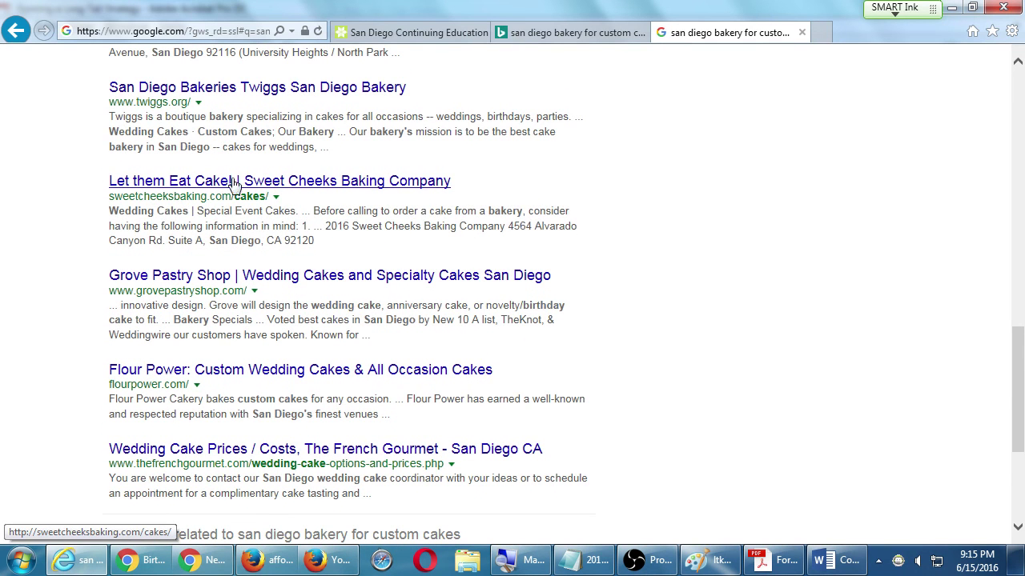
drag(319, 241, 112, 194)
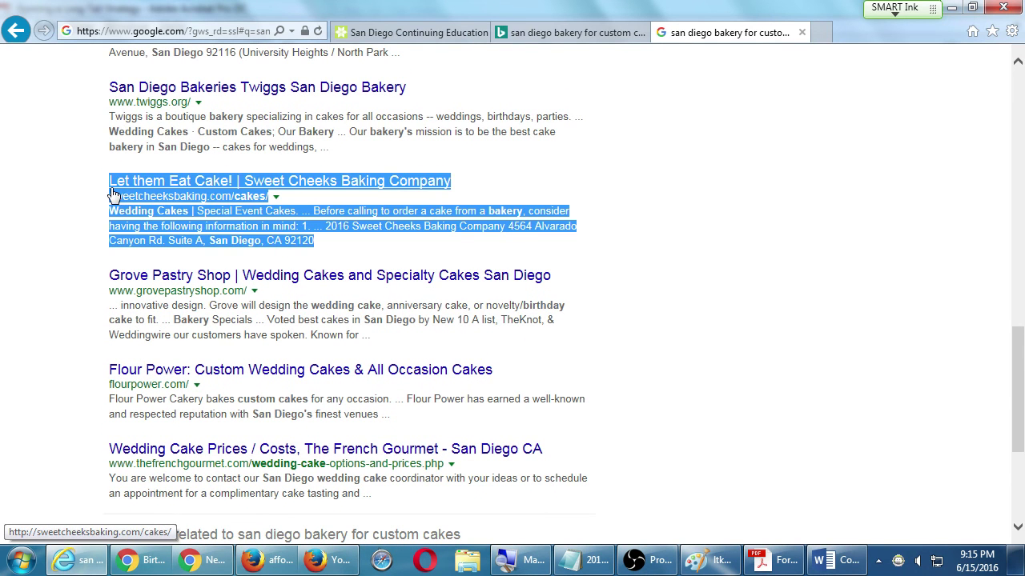
right_click(162, 217)
click(202, 247)
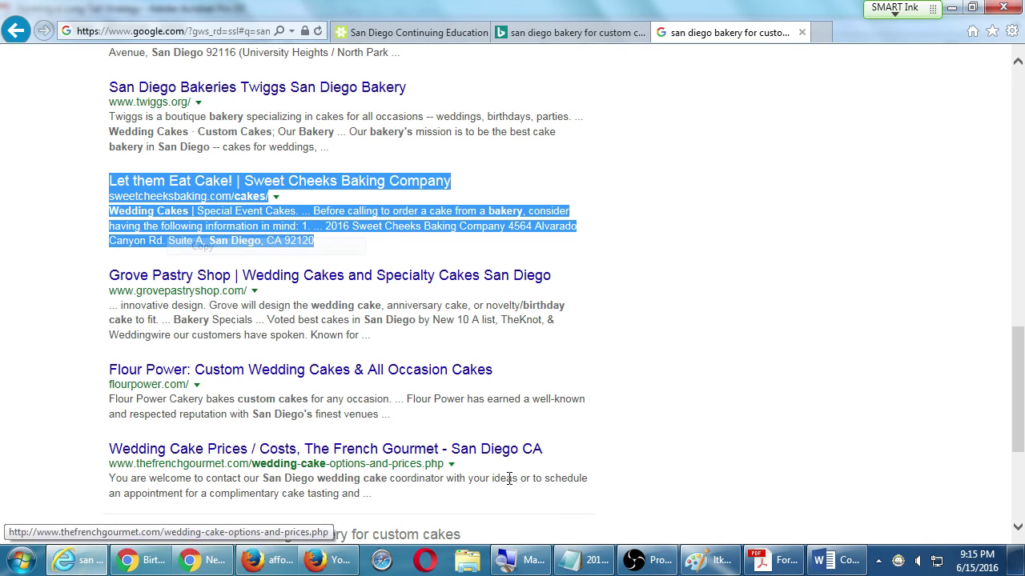
click(827, 560)
Apply the Heading 2 style to the 'Generic KW – bakery' line
scroll(480, 364, up, 3)
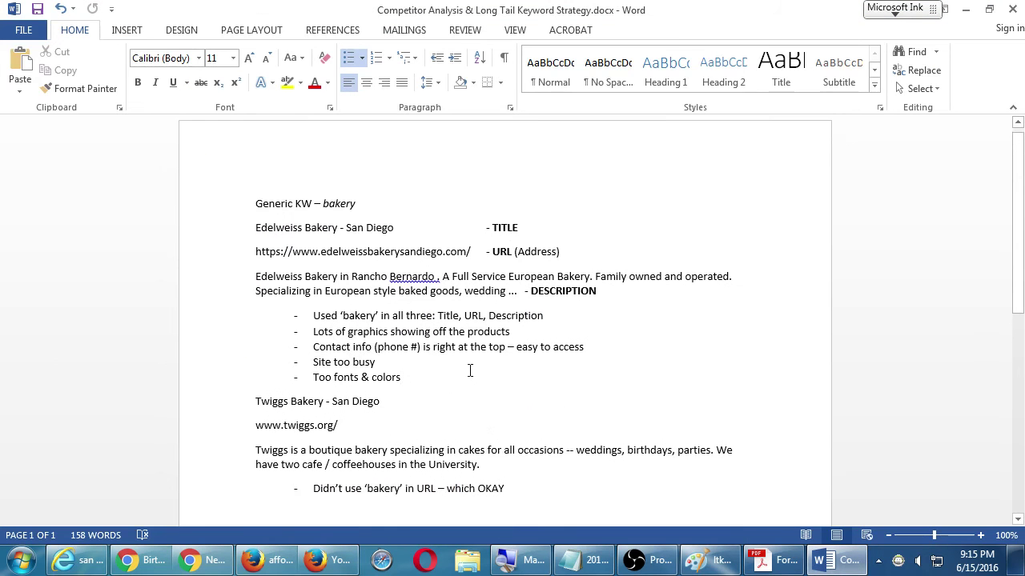
drag(274, 212, 263, 212)
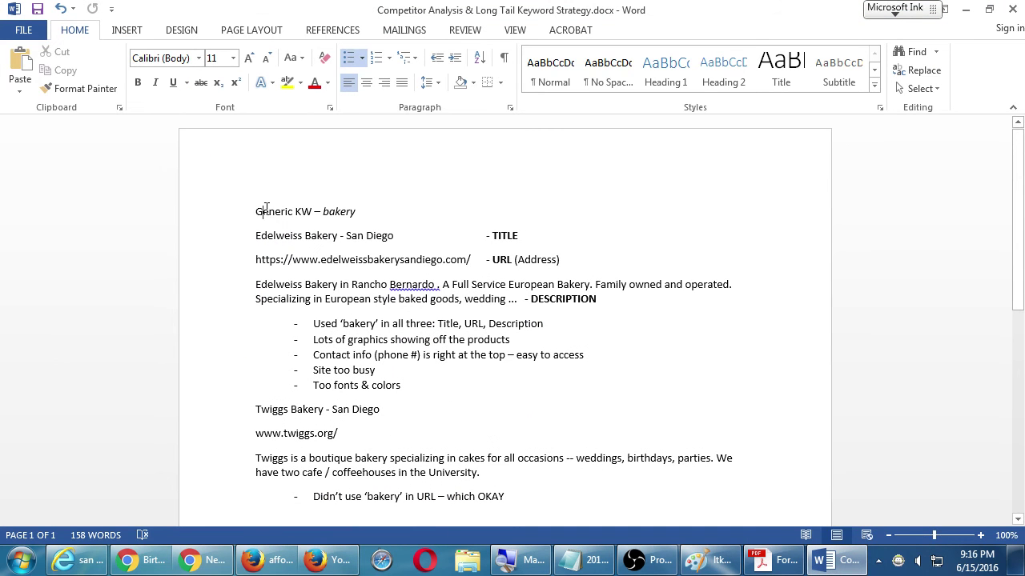
click(722, 73)
key(ctrl+z)
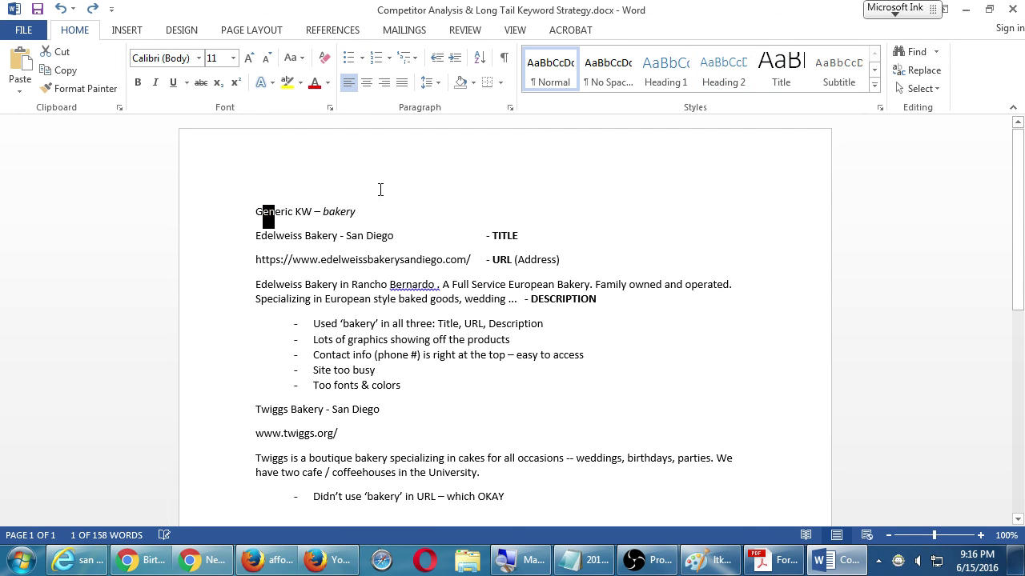
click(371, 201)
click(729, 78)
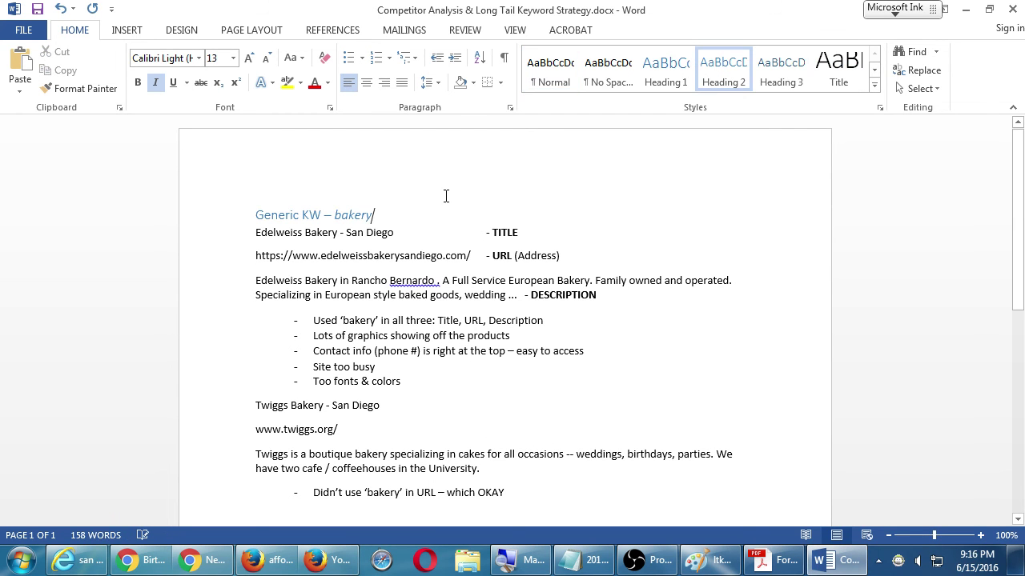
Add an 'LTKW -' line at the document's end below the Sugar and Scribe notes, then return to Internet Explorer
scroll(469, 270, down, 7)
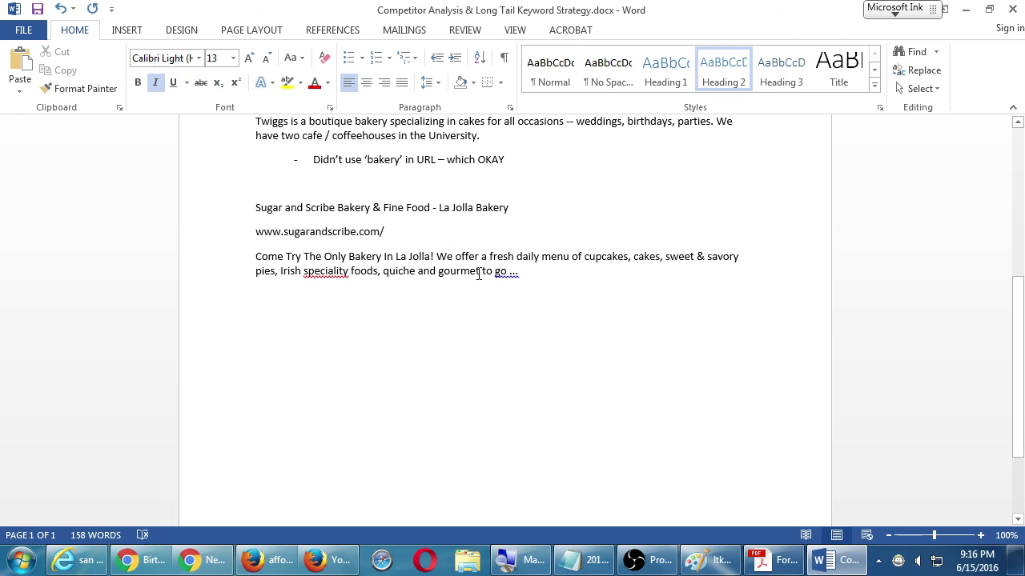
key(ctrl+End)
text(\)
key(Return)
key(Return)
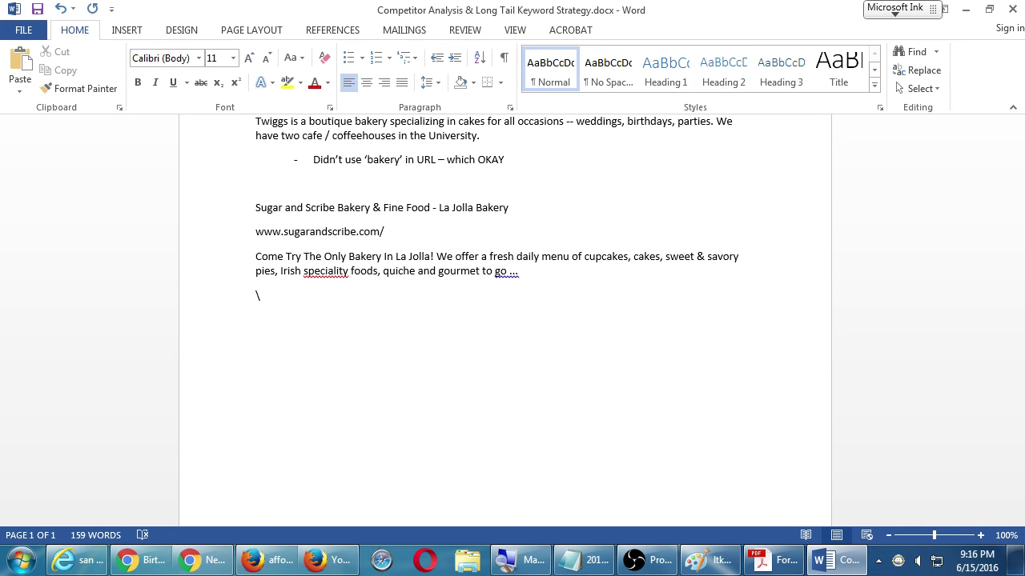
text(LTKW  -)
key(alt)
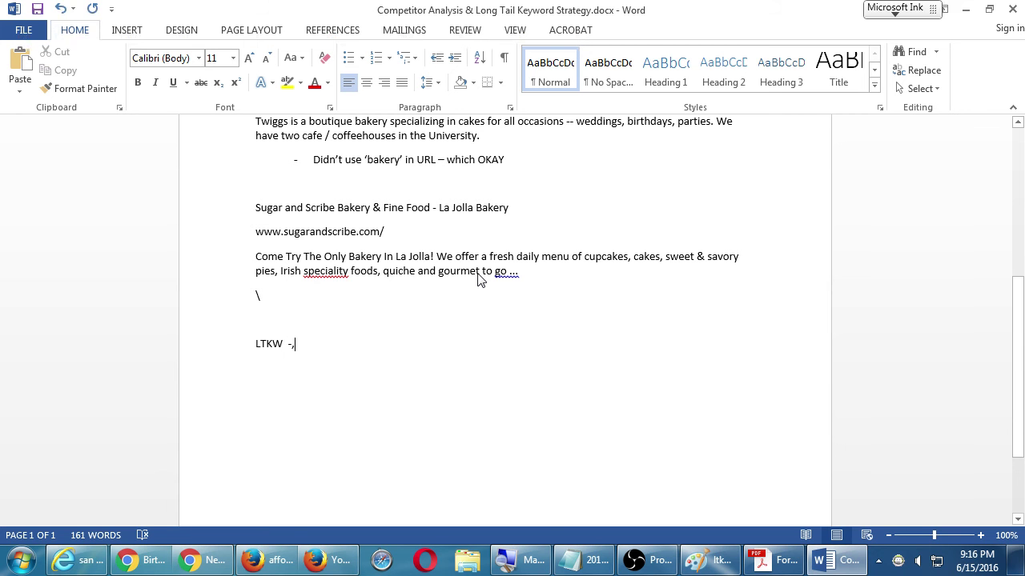
key(alt+Tab)
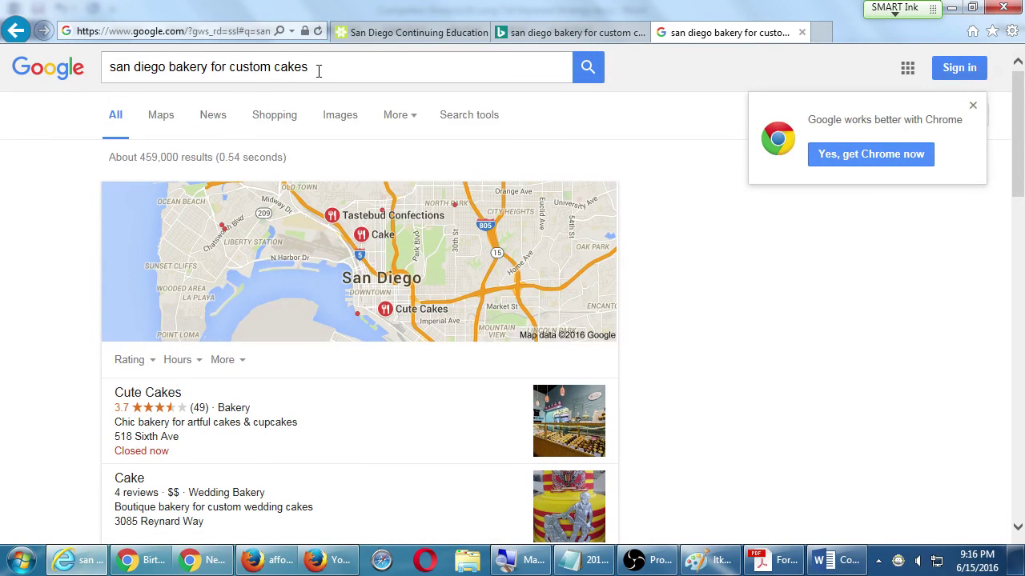
Paste 'san diego bakery for custom cakes' after 'LTKW -' in italics, with a new line below
drag(333, 68, 90, 71)
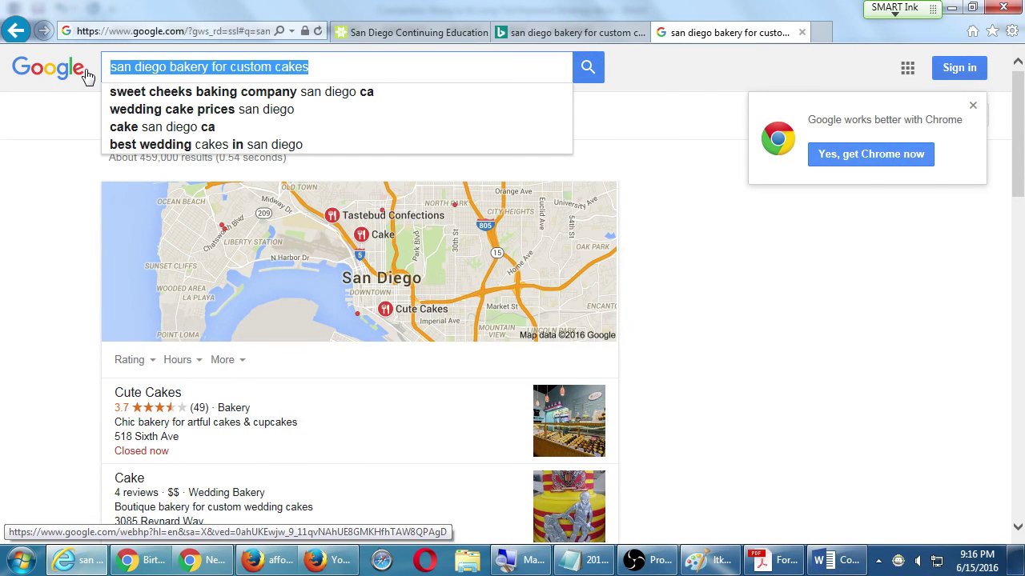
key(alt+Tab)
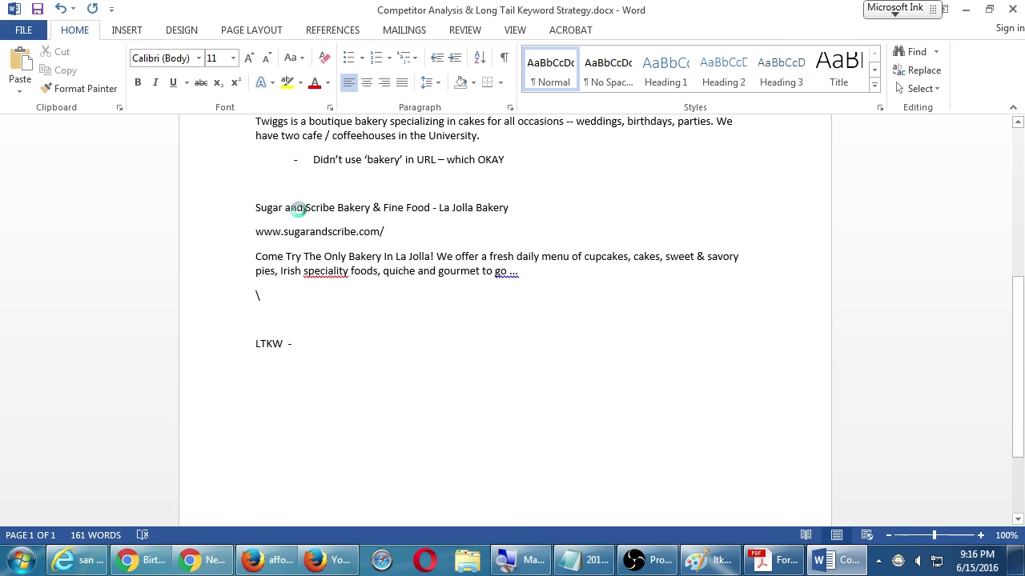
key(ctrl+v)
key(Return)
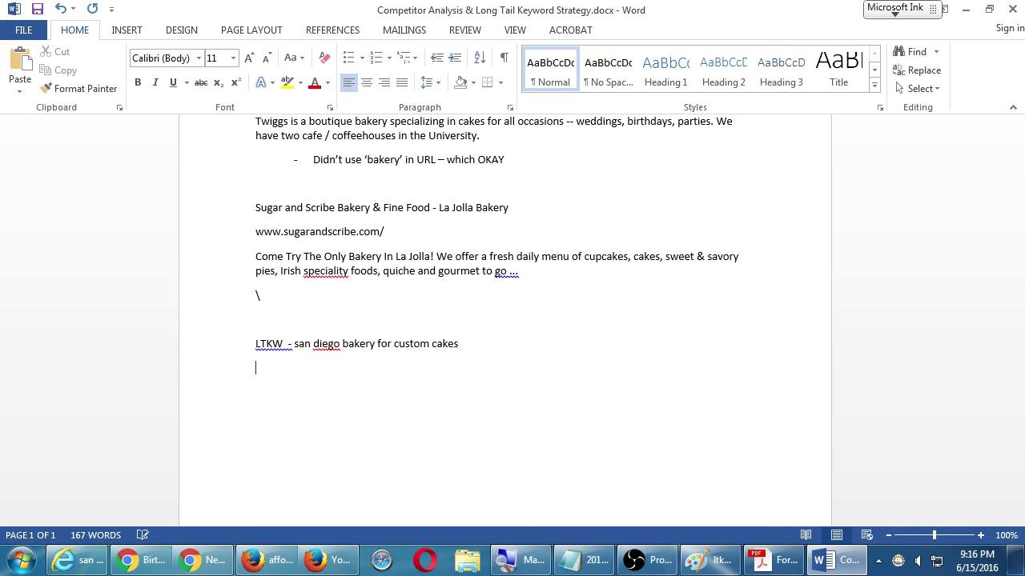
key(ctrl+shift+Left)
key(ctrl+shift+Left)
key(ctrl+shift+Left)
key(ctrl+shift+Left)
key(ctrl+shift+Left)
key(ctrl+shift+Left)
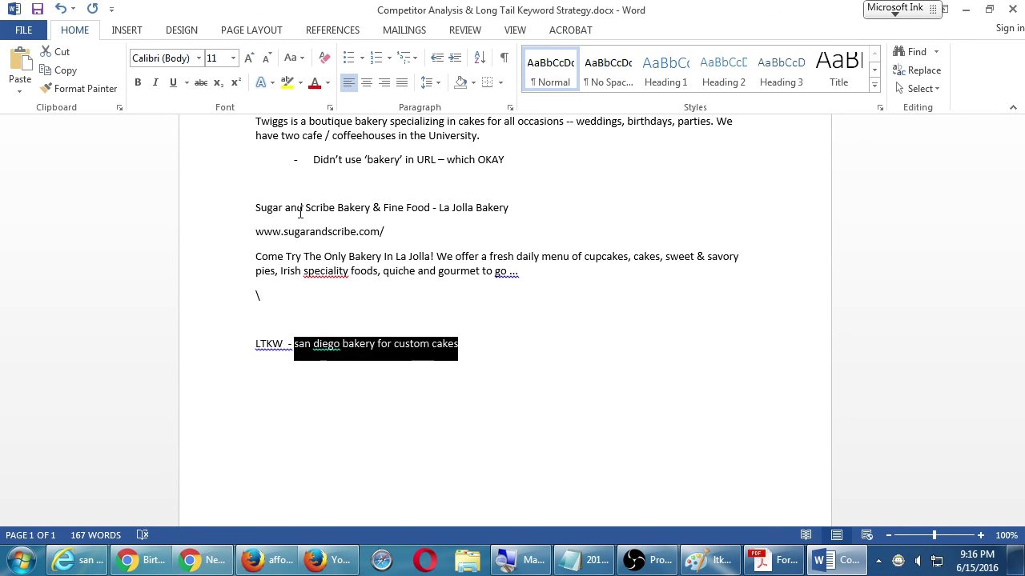
key(ctrl+i)
click(301, 209)
Copy the Sweet Cheeks Baking Company result and bring up paste options on the empty Word line
key(alt+Tab)
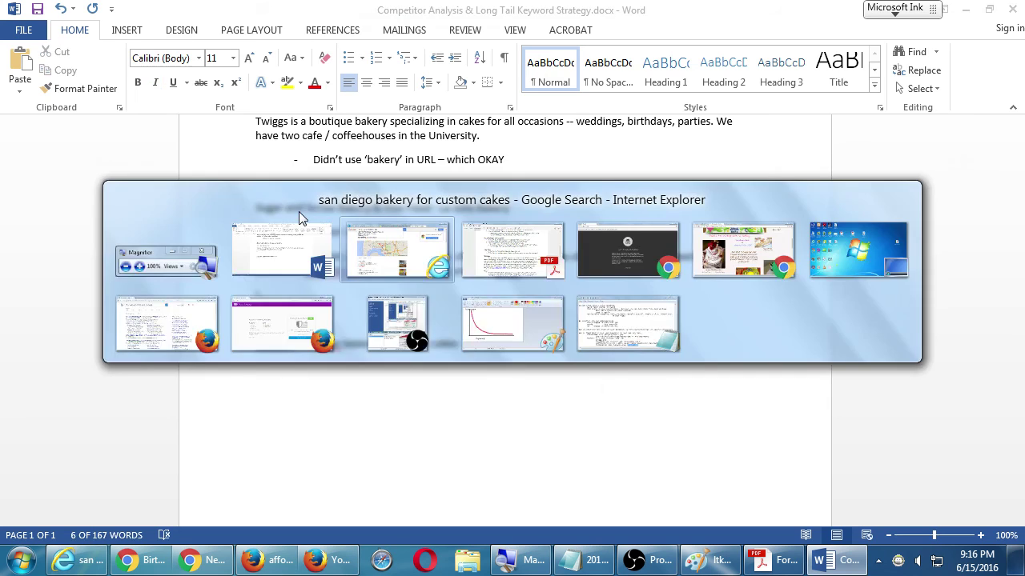
scroll(48, 292, down, 5)
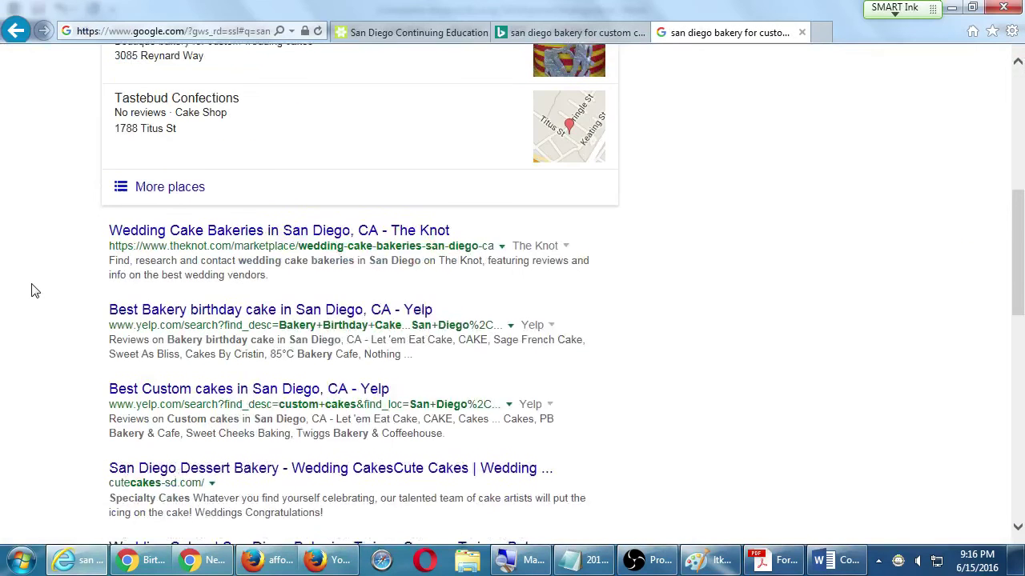
scroll(32, 290, down, 5)
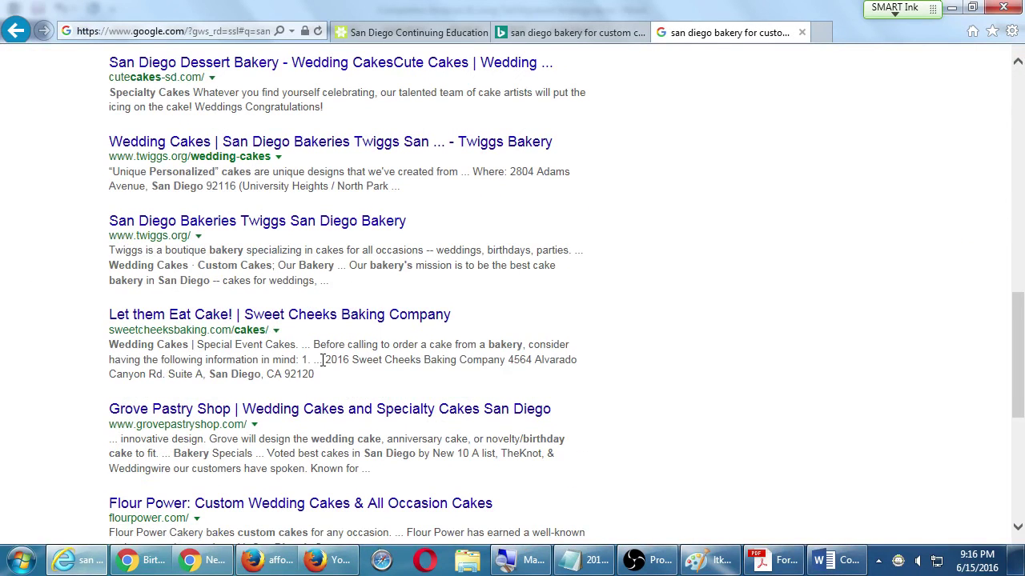
drag(336, 384, 110, 317)
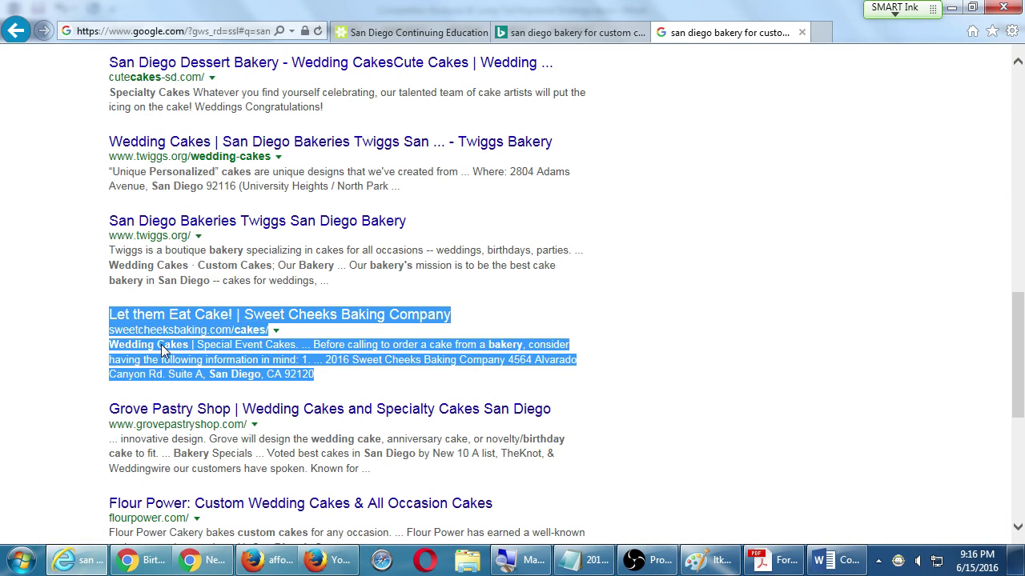
right_click(163, 351)
click(209, 76)
key(alt+Tab)
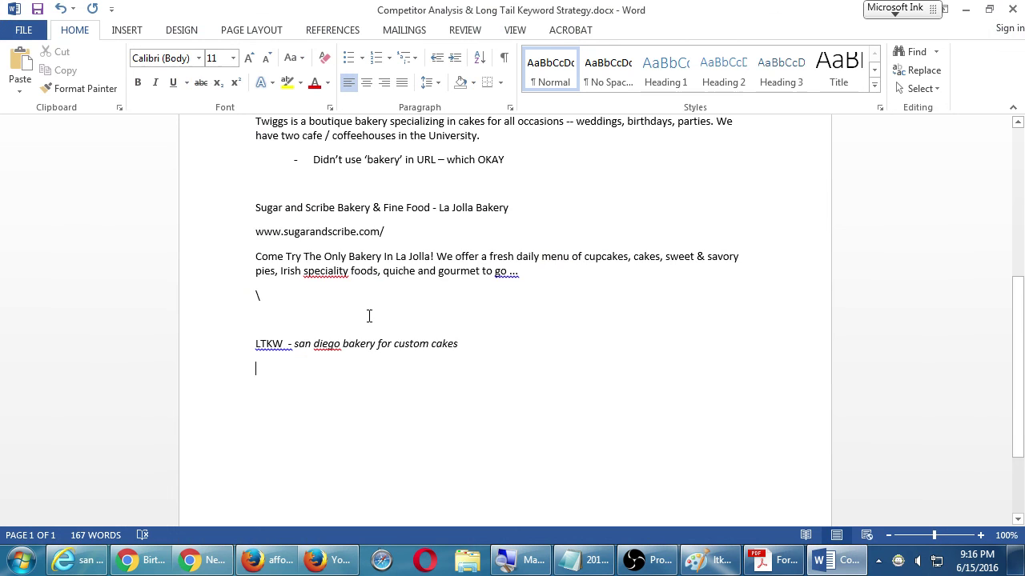
right_click(373, 386)
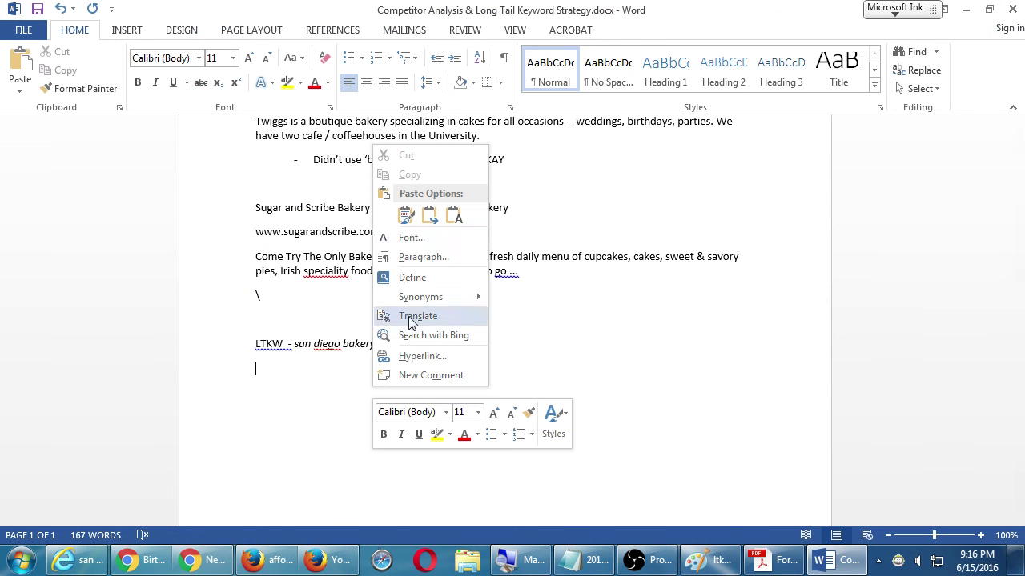
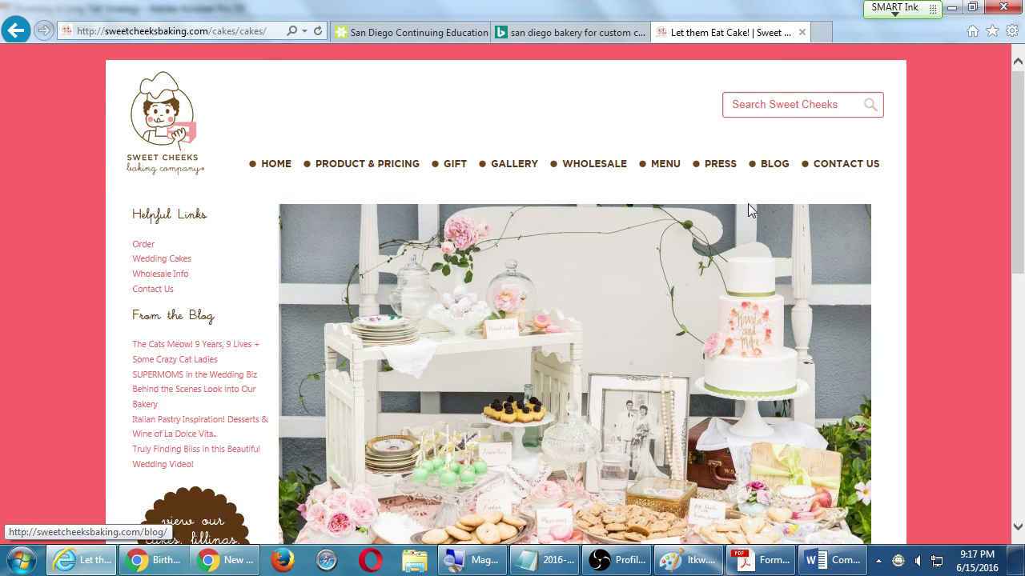
scroll(16, 372, down, 2)
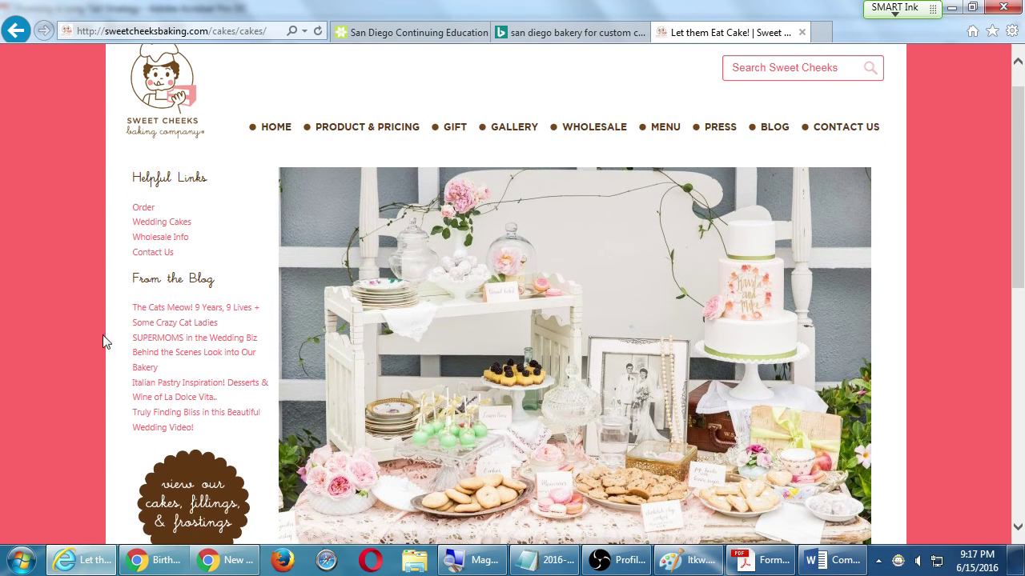
scroll(98, 332, up, 2)
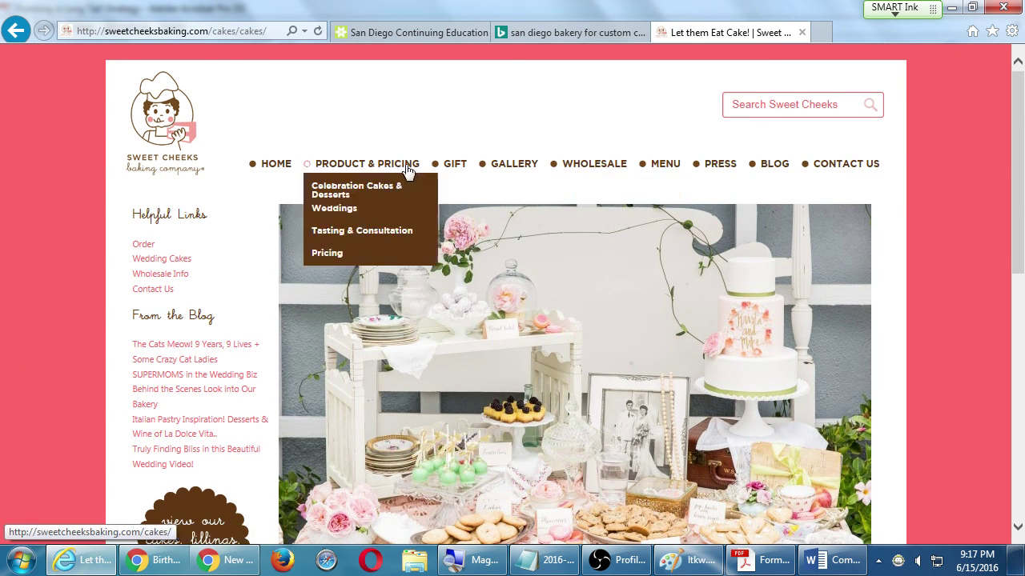
scroll(138, 391, down, 1)
scroll(132, 385, down, 3)
scroll(130, 384, up, 4)
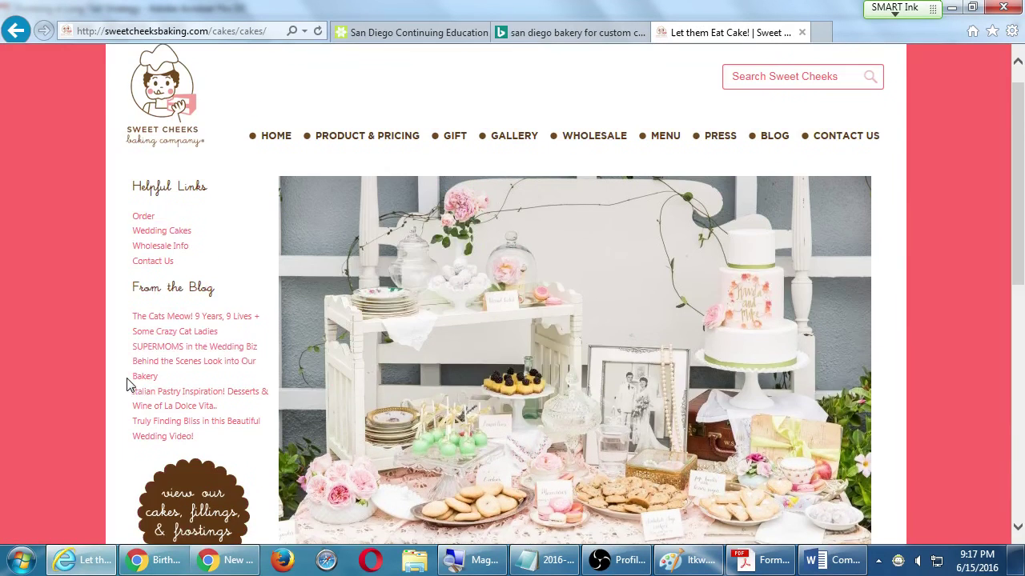
scroll(489, 286, down, 5)
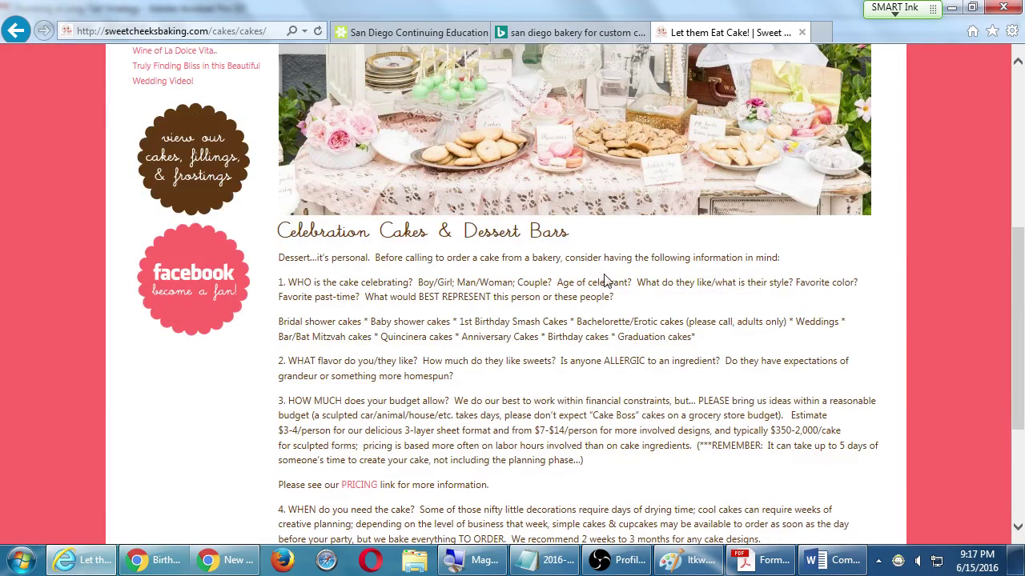
scroll(423, 299, down, 1)
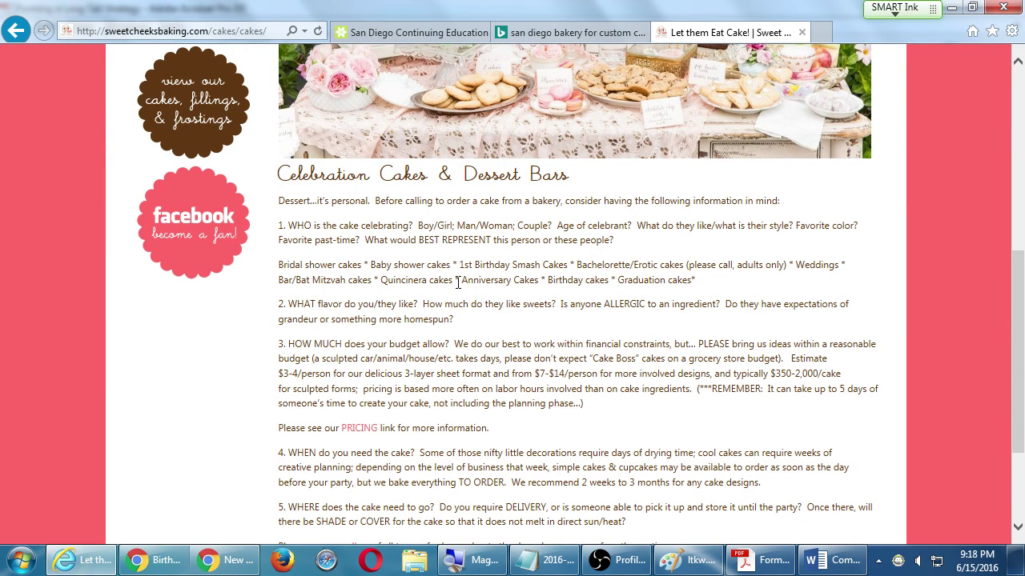
scroll(382, 320, down, 3)
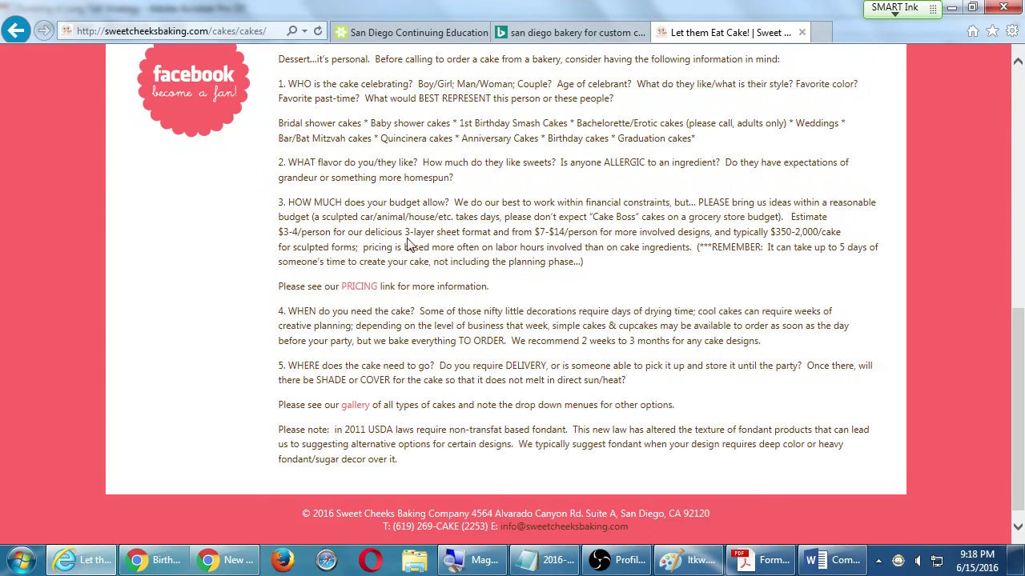
scroll(708, 332, up, 1)
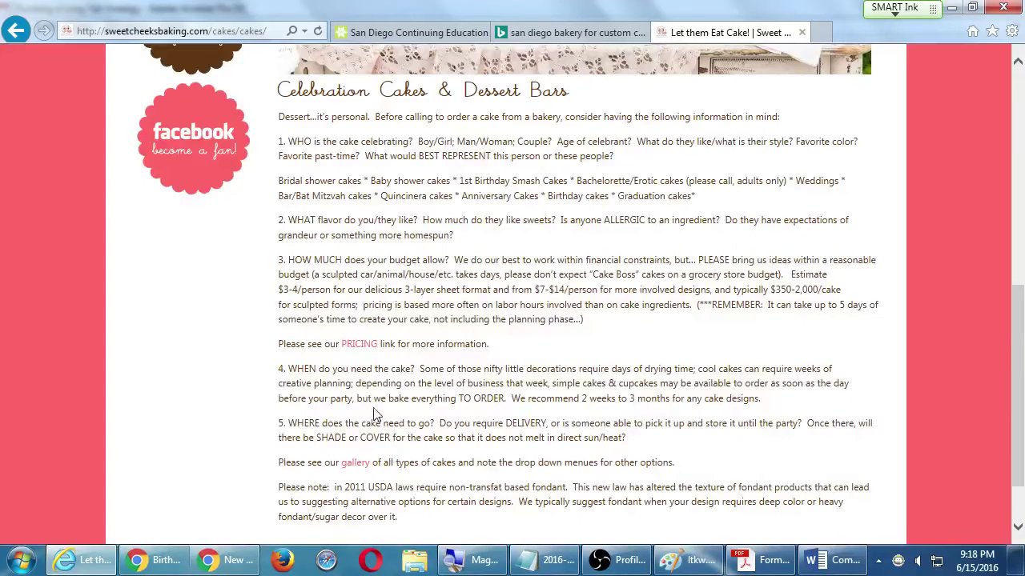
scroll(370, 357, down, 2)
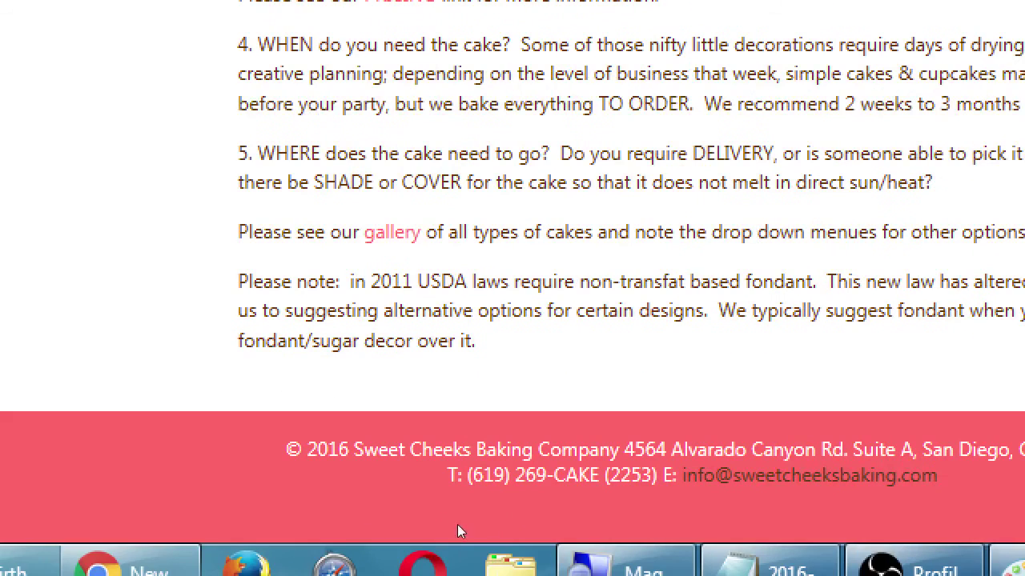
drag(899, 426, 808, 427)
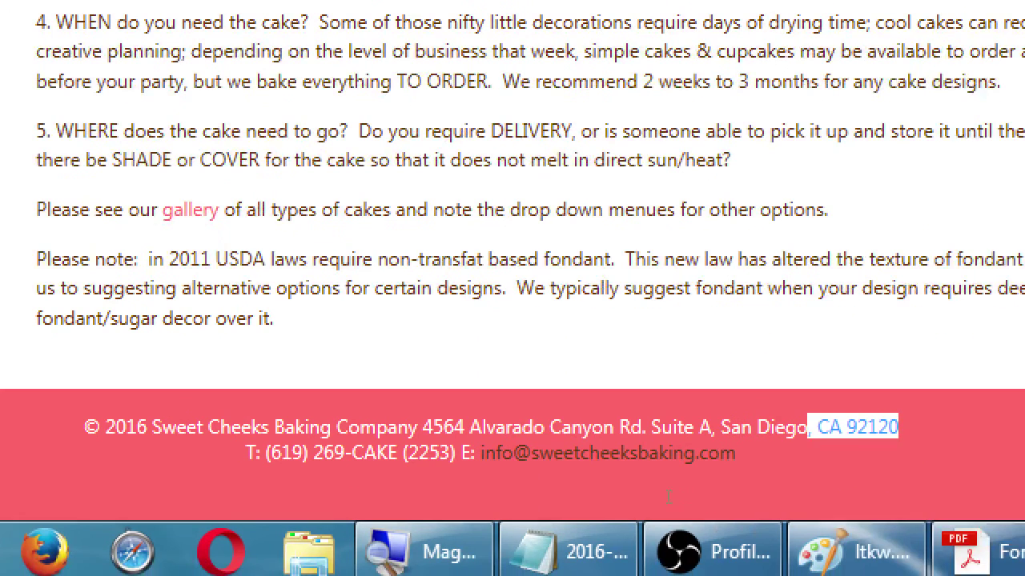
drag(668, 496, 542, 497)
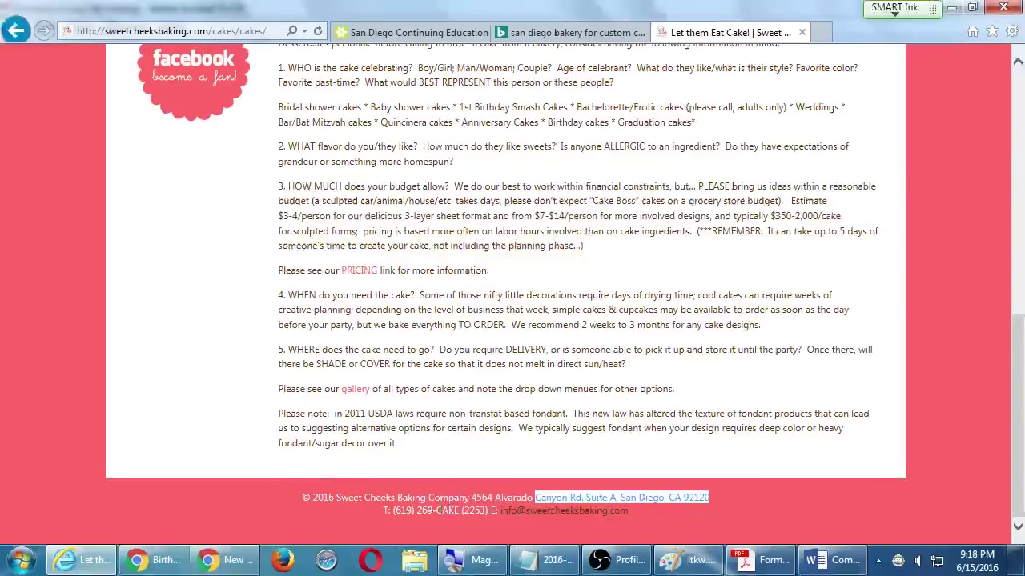
scroll(444, 446, up, 3)
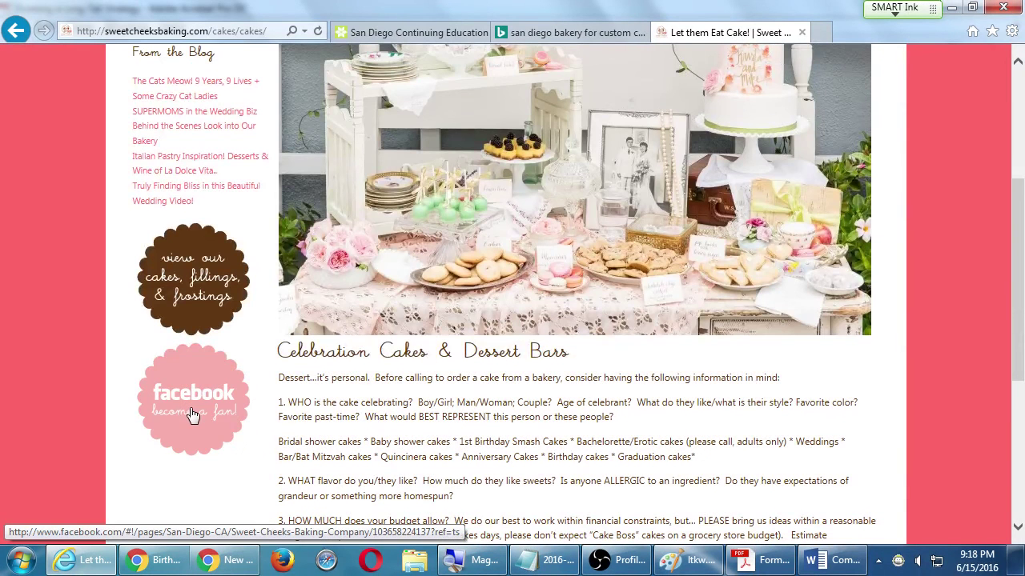
scroll(189, 414, up, 4)
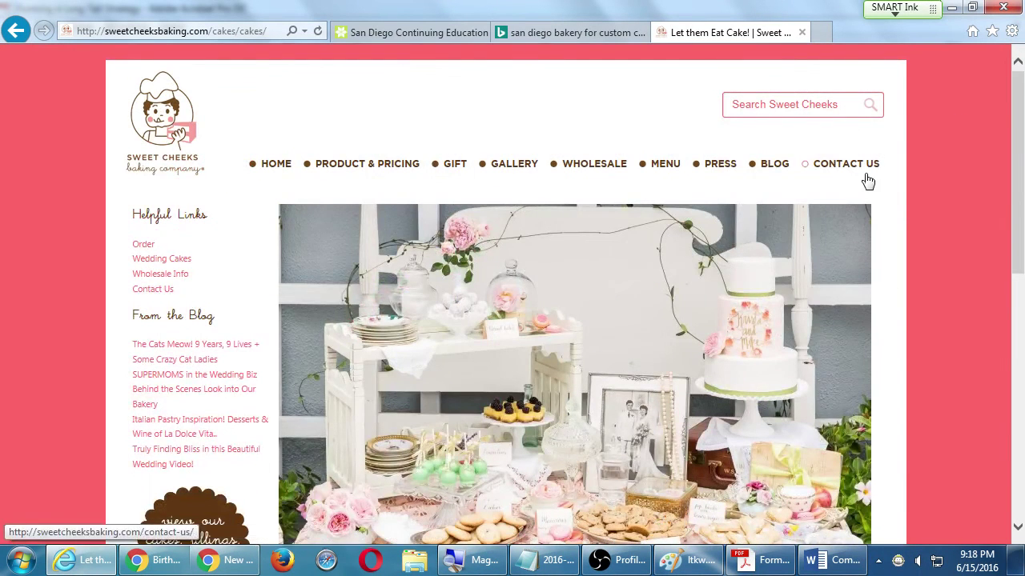
Open the Sweet Cheeks Baking blog and highlight the March 30th, 2016 post date
click(777, 165)
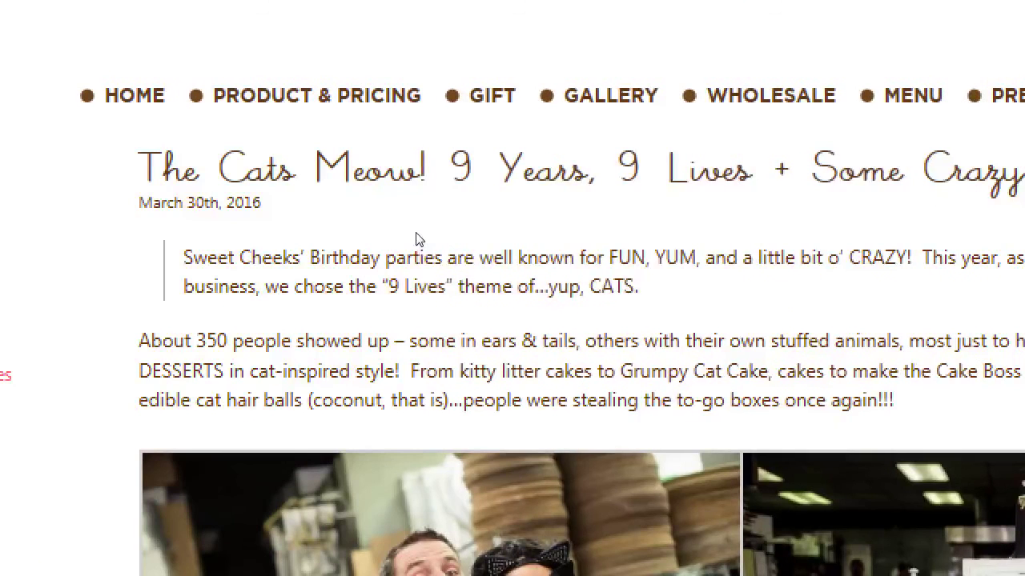
triple_click(333, 225)
click(402, 234)
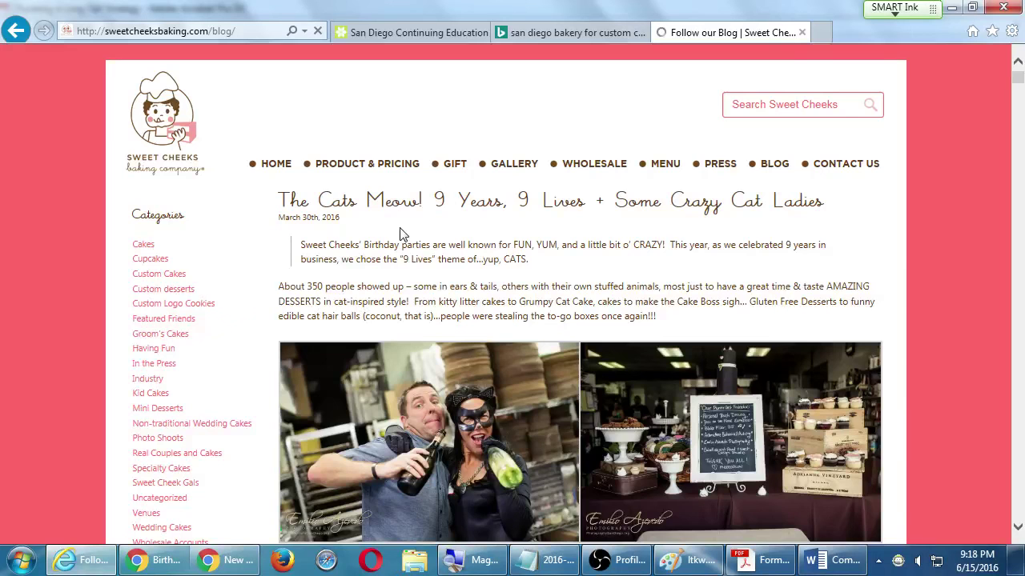
Scroll through the March 30th, 2016 post's photos, then return to the Word notes
scroll(933, 281, down, 3)
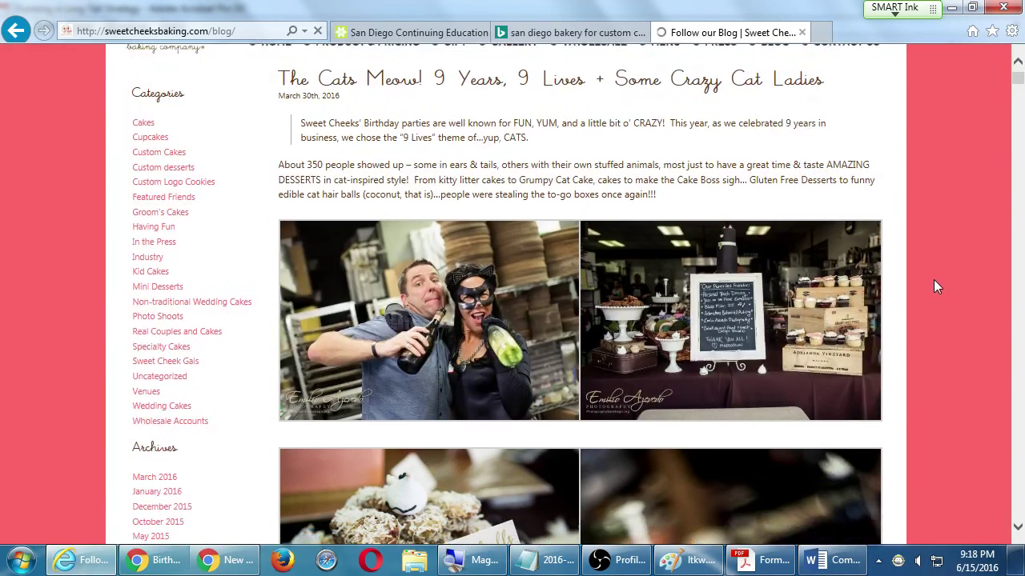
scroll(933, 280, down, 1)
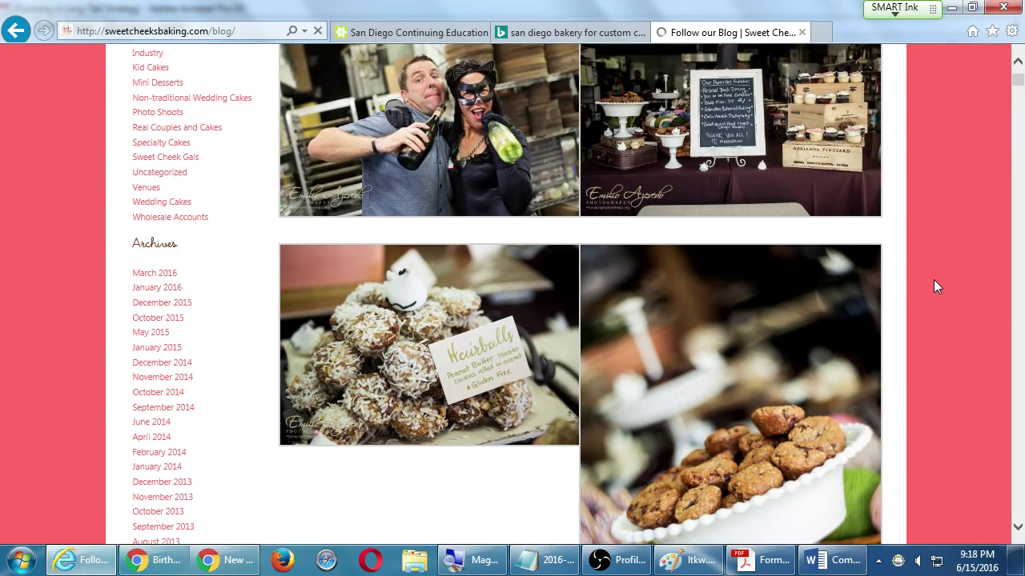
scroll(933, 281, down, 2)
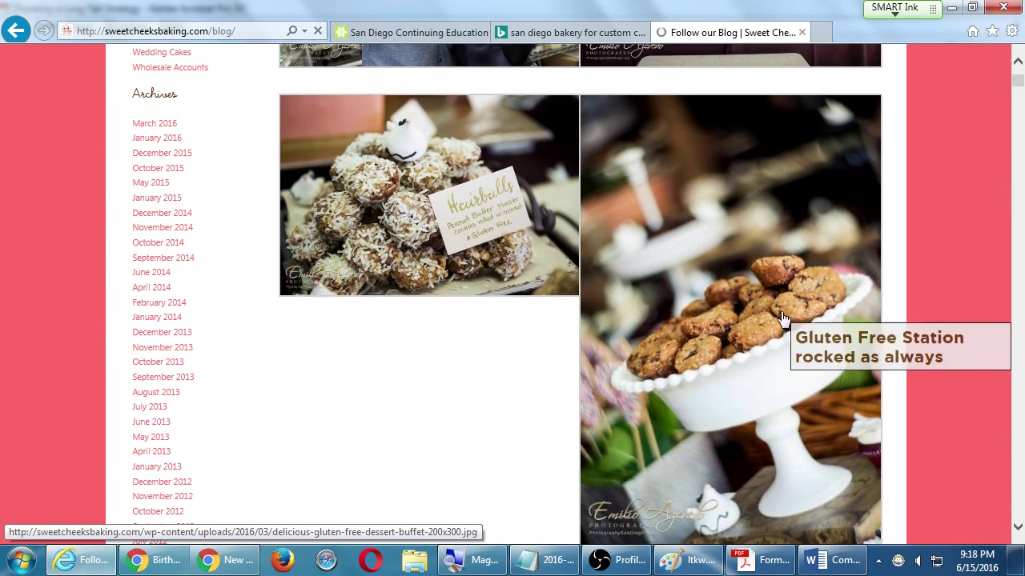
scroll(655, 231, down, 5)
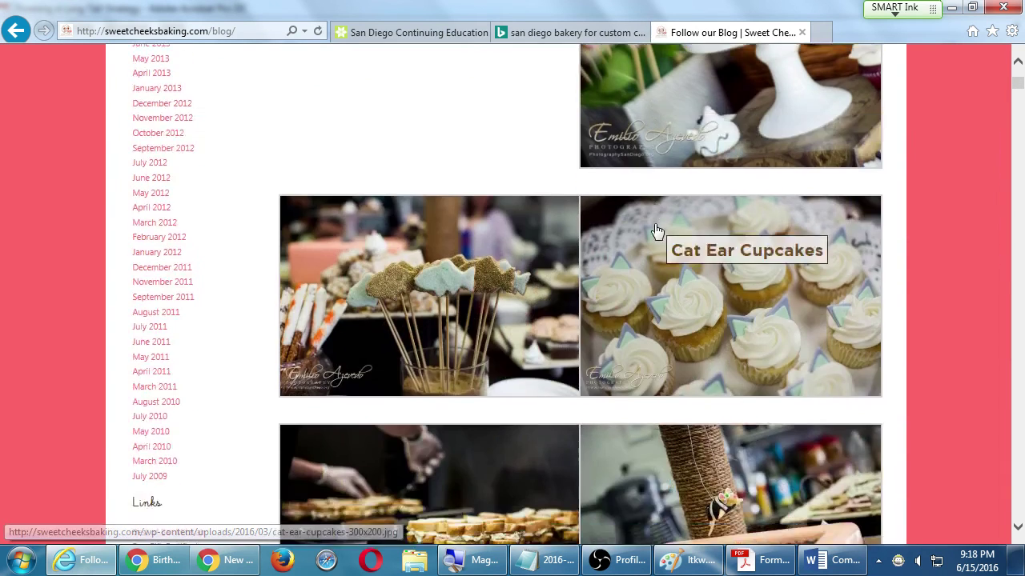
scroll(657, 231, down, 9)
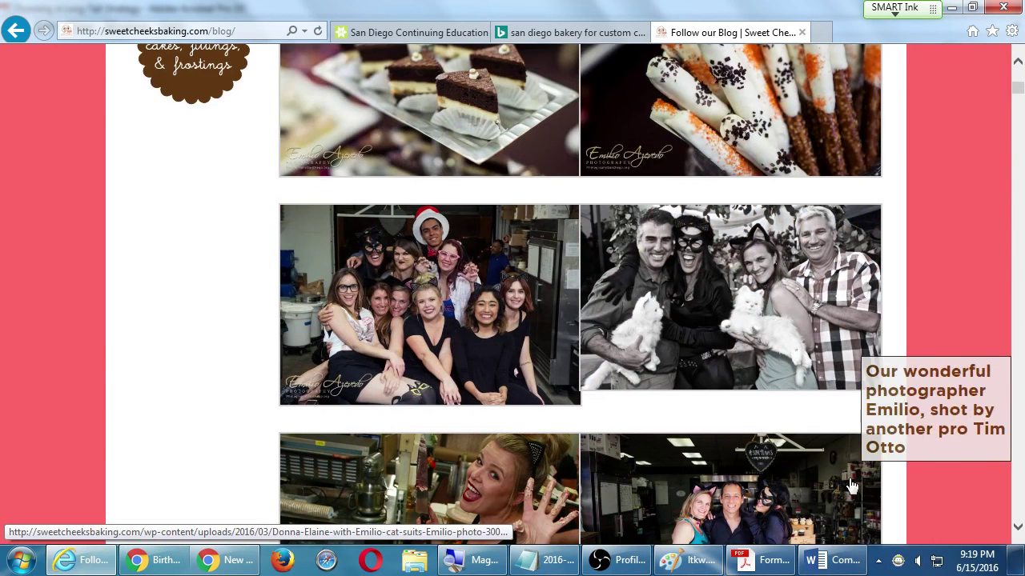
scroll(881, 497, down, 4)
scroll(883, 498, down, 3)
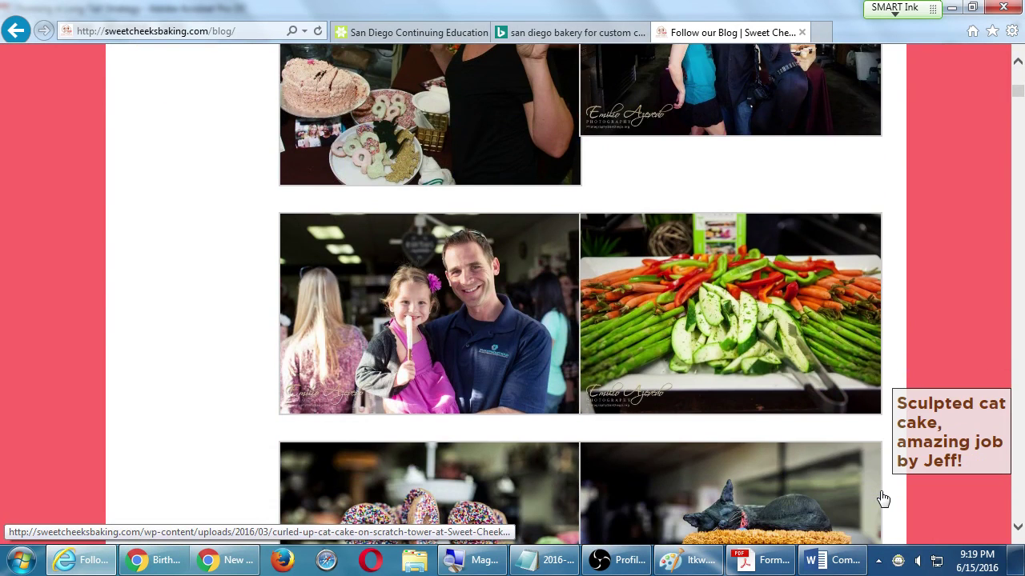
scroll(883, 499, down, 2)
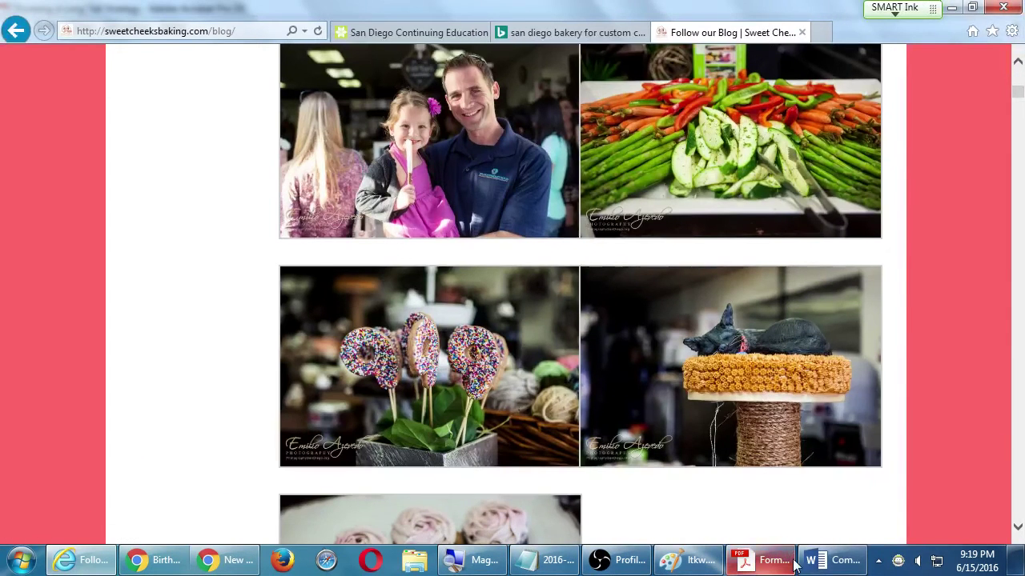
click(829, 558)
Add indented notes '- Clean home page' and 'Has a recent blog' below the Sweet Cheeks description
click(516, 346)
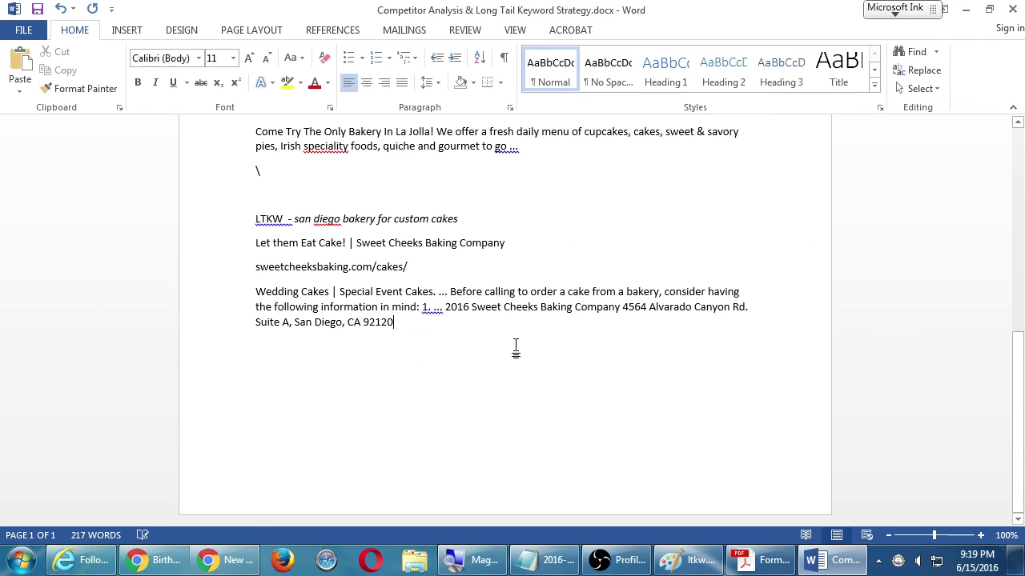
key(Return)
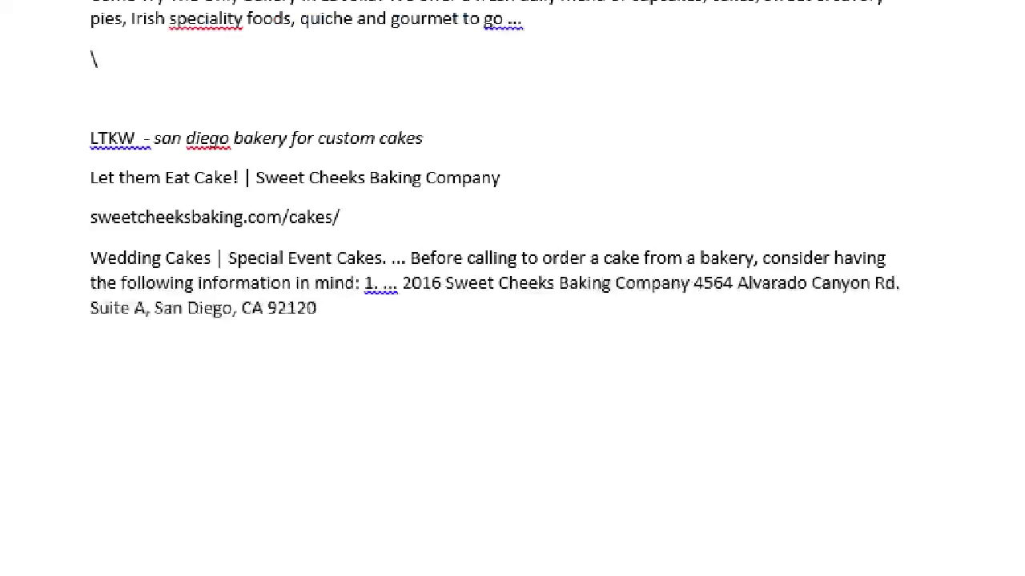
key(Tab)
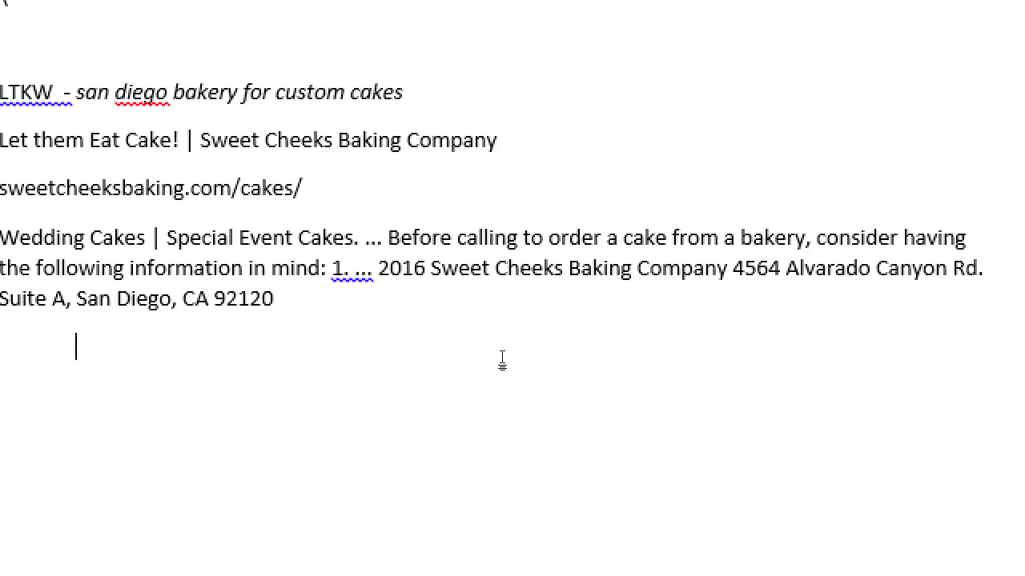
text(- )
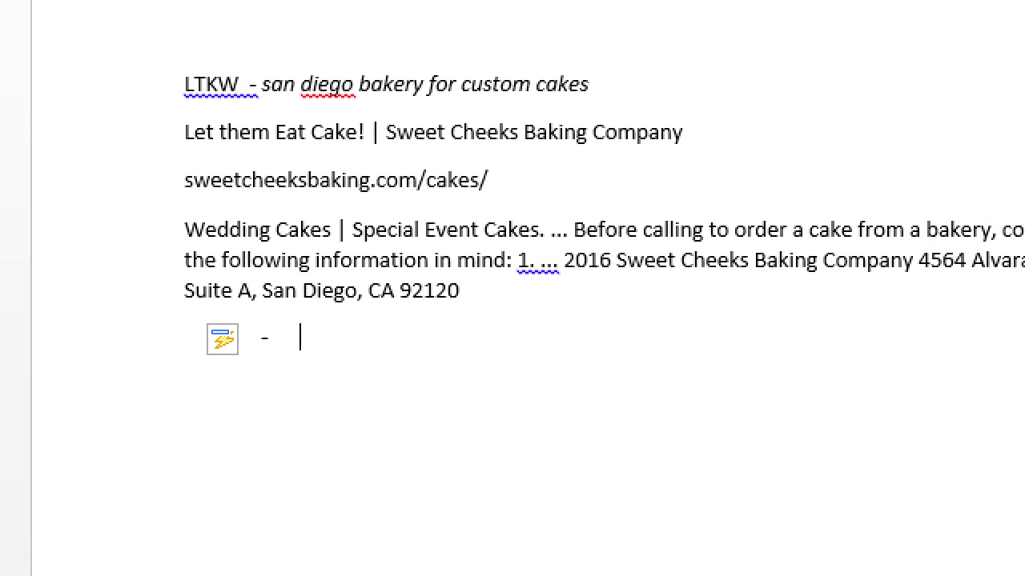
text(Clean home)
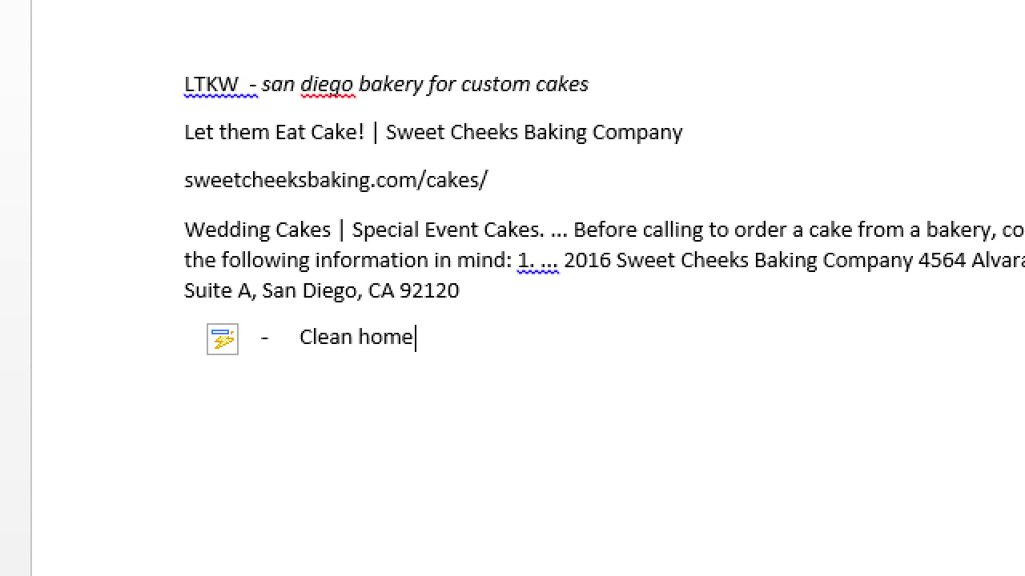
text( page)
key(Return)
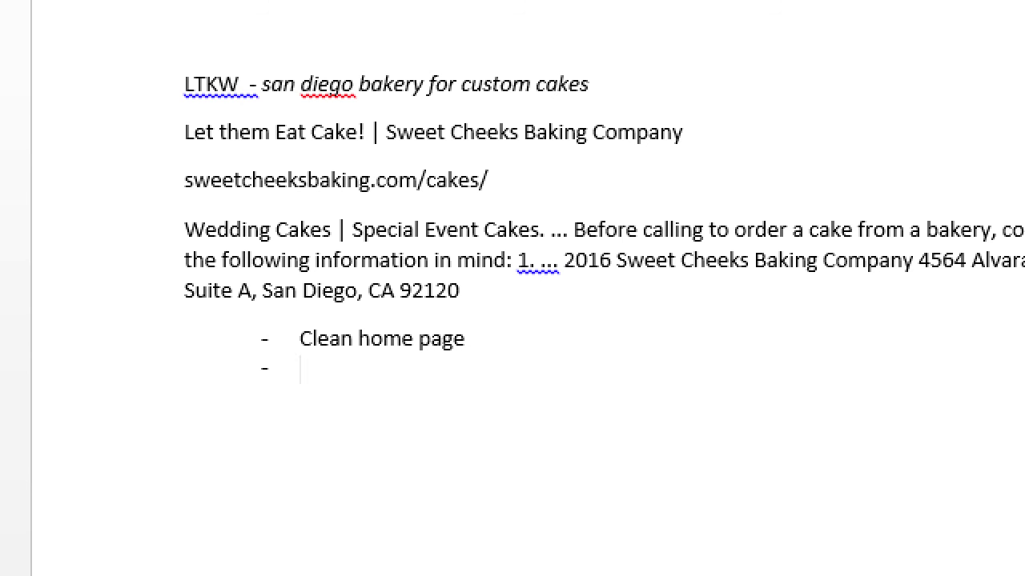
text(Has a recent blog)
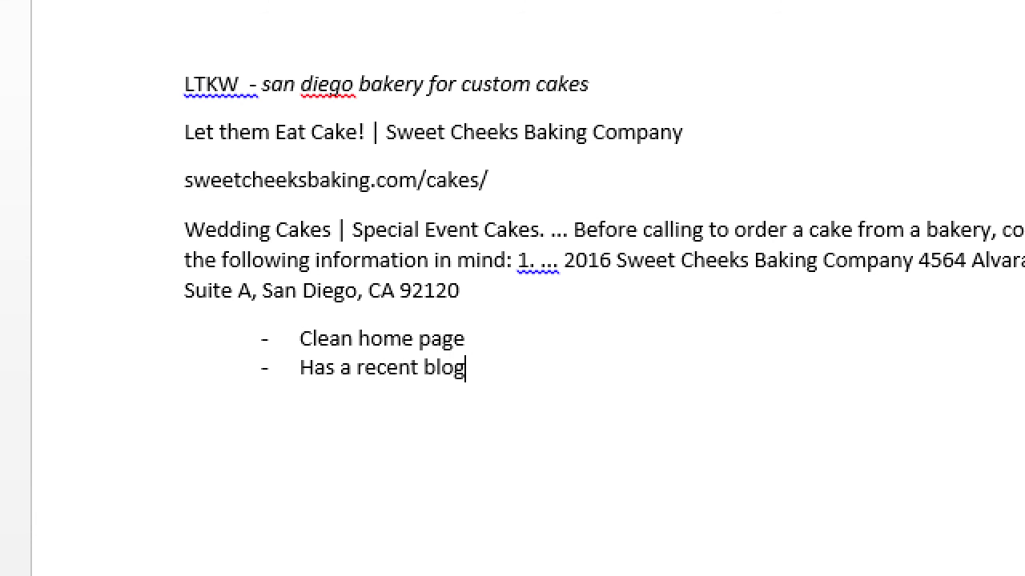
Add a third note 'Has Facebook', then bring up the Forming a Long Tail Strategy PDF
key(Return)
text(ha)
key(BackSpace)
key(BackSpace)
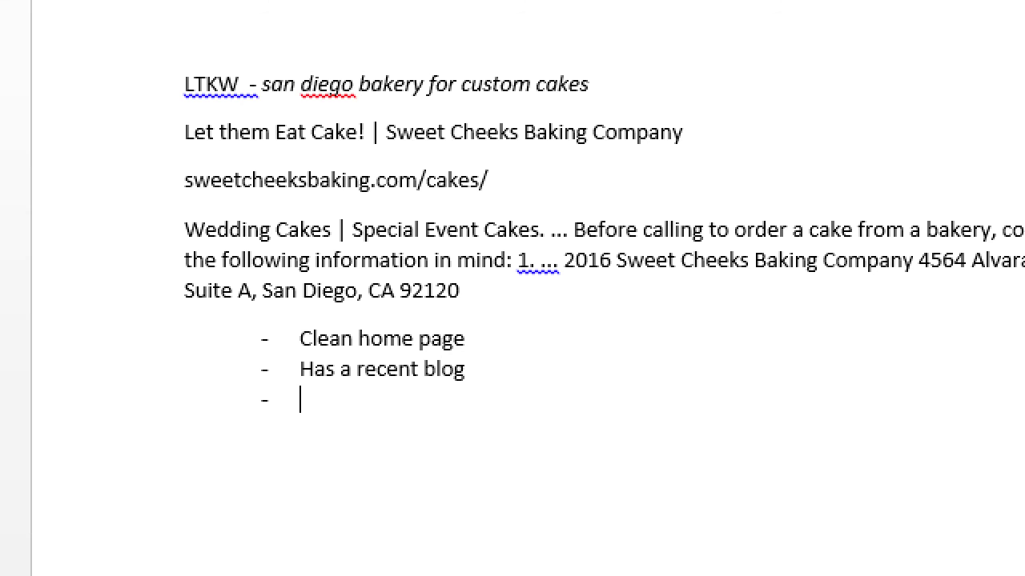
text(Has Face)
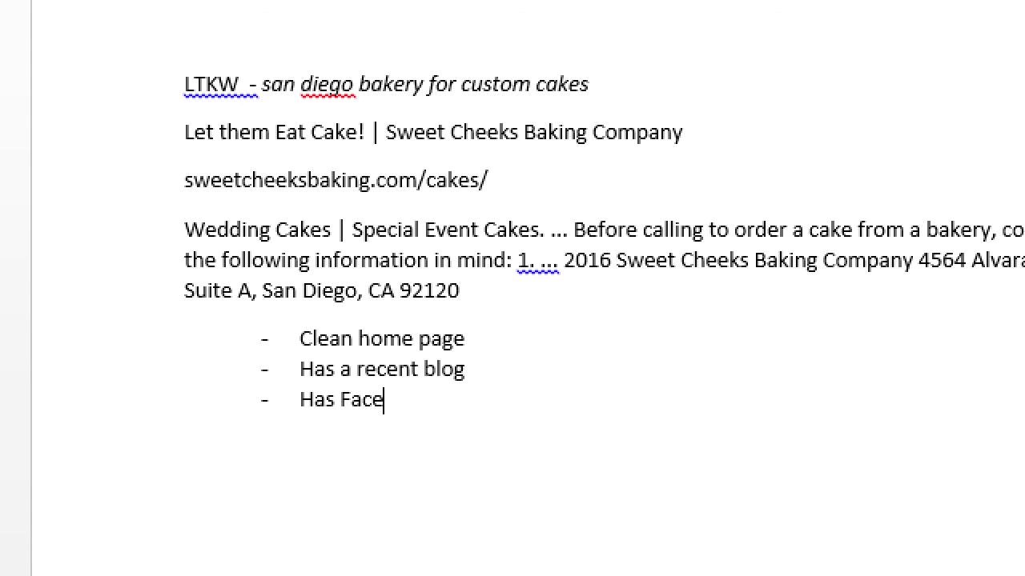
text(book)
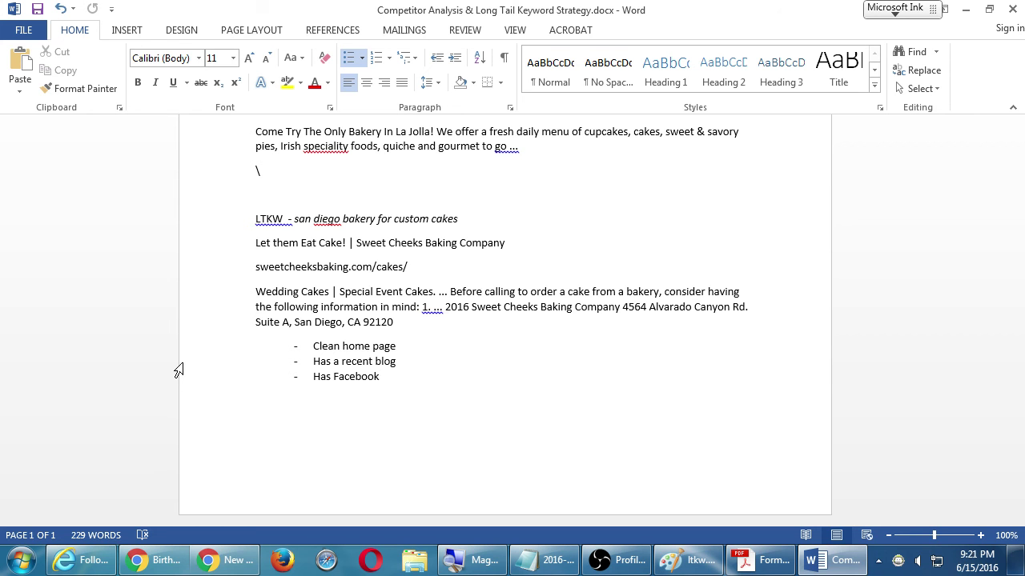
click(861, 561)
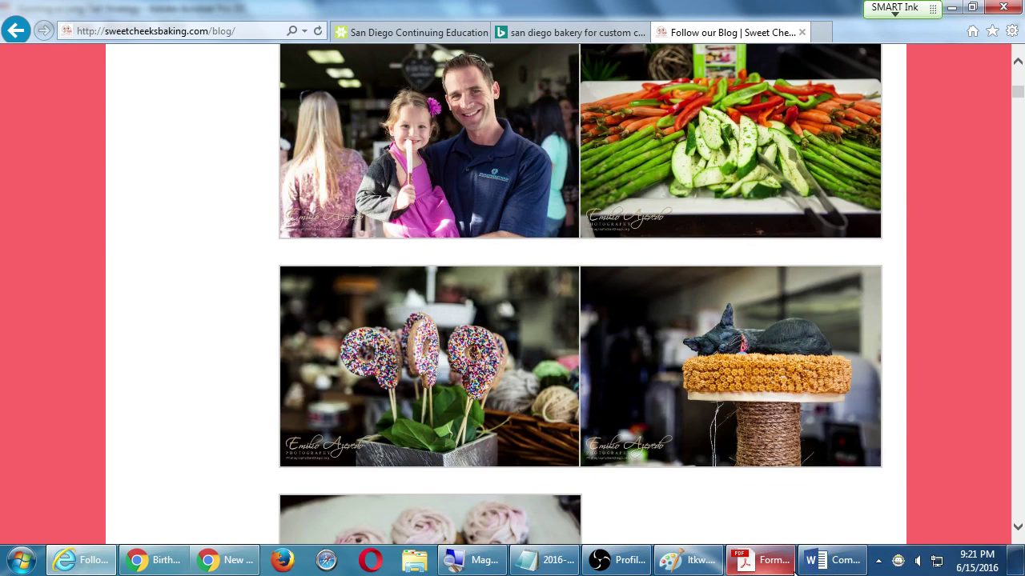
click(773, 563)
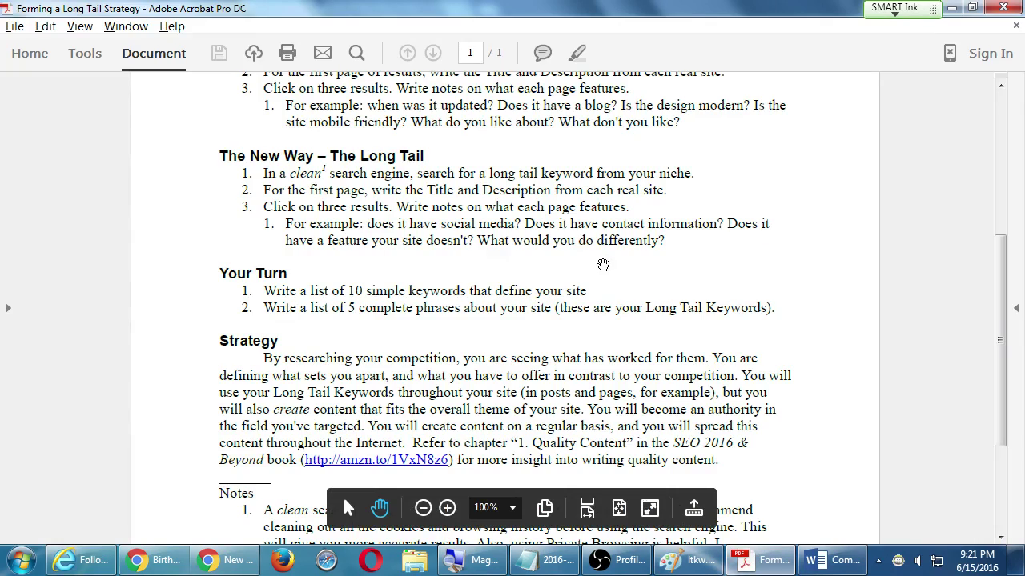